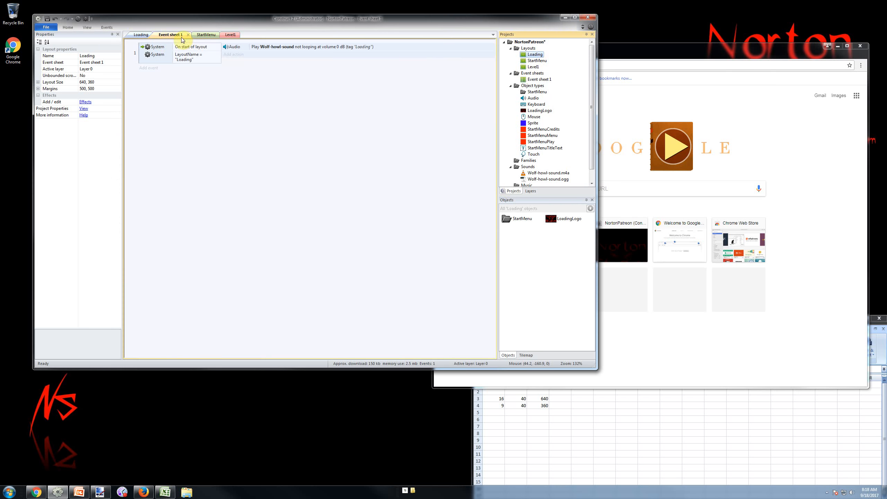
Step: Set the project's first layout to Loading in the NortonPatreon project settings
left_click(141, 34)
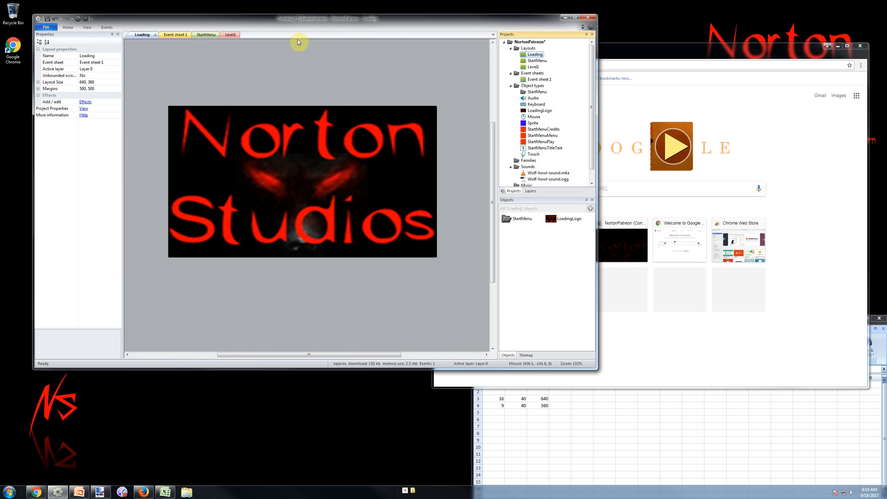
left_click(229, 35)
left_click(140, 35)
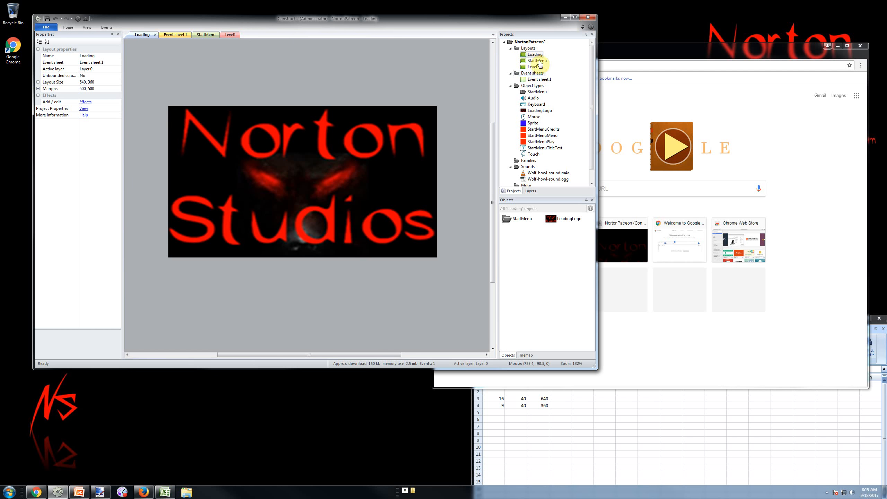
left_click(526, 42)
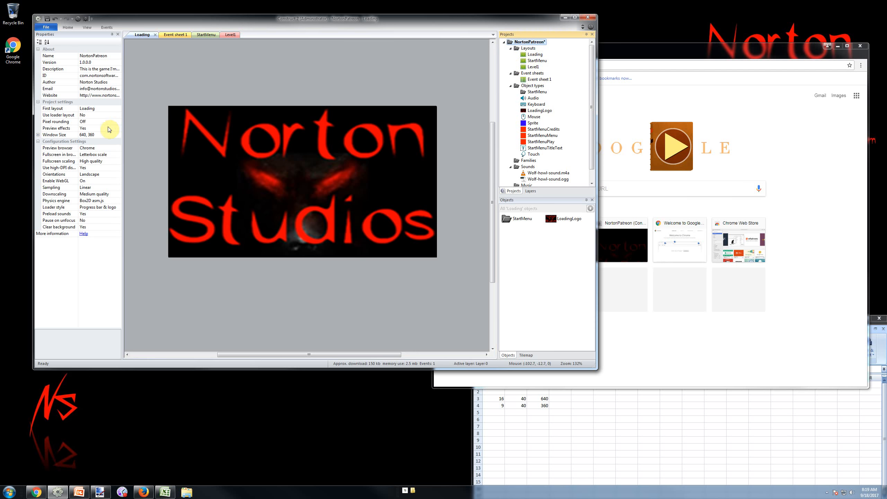
left_click(118, 109)
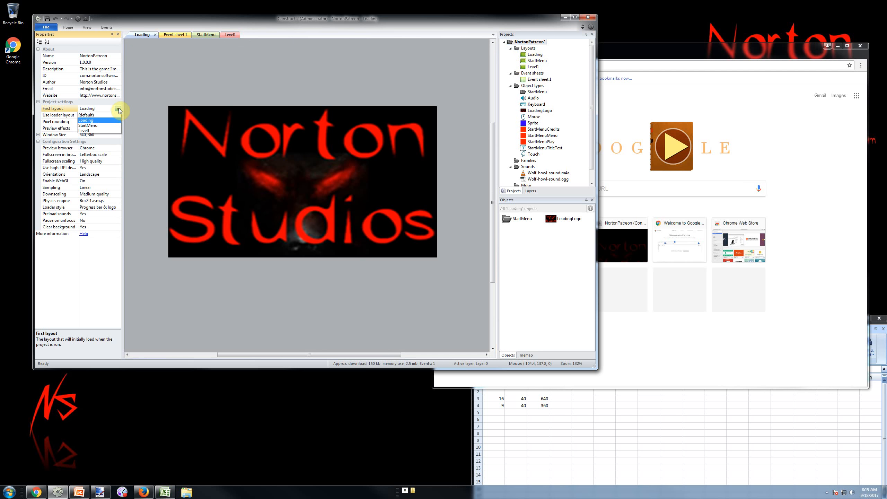
left_click(102, 120)
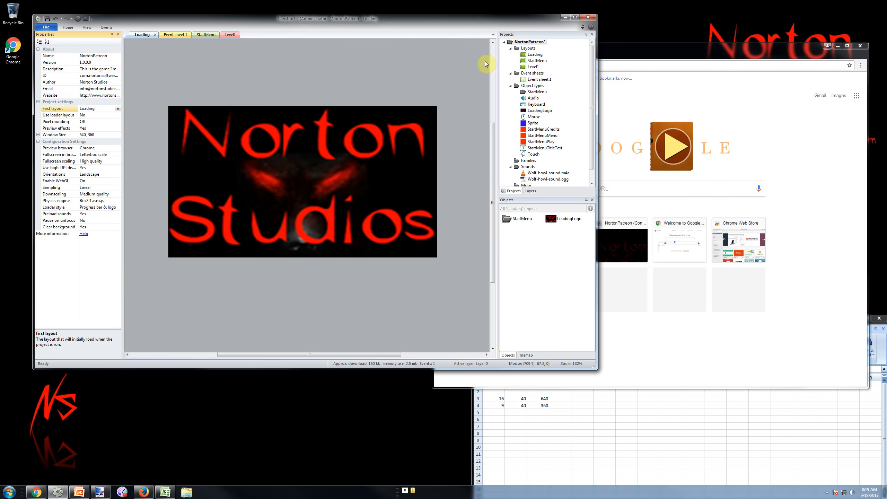
Step: Review the properties of the StartMenu, Loading and Level1 layouts, and view the Level1 layout
left_click(540, 61)
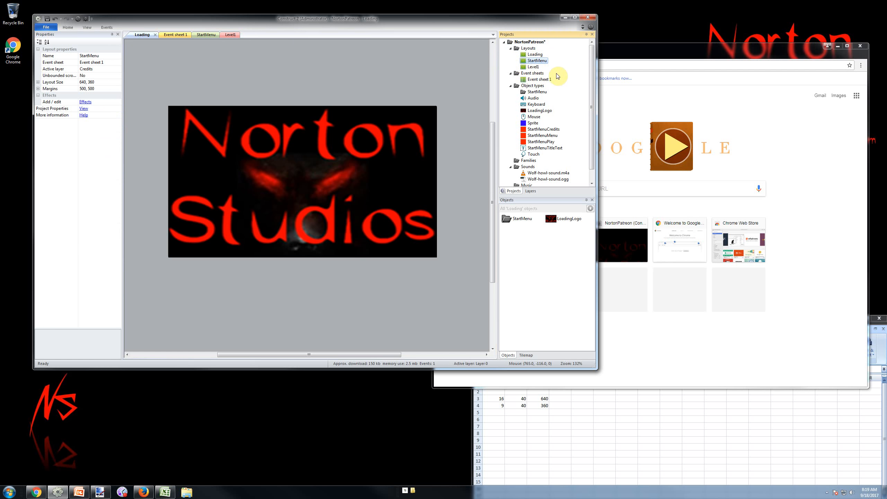
left_click(536, 55)
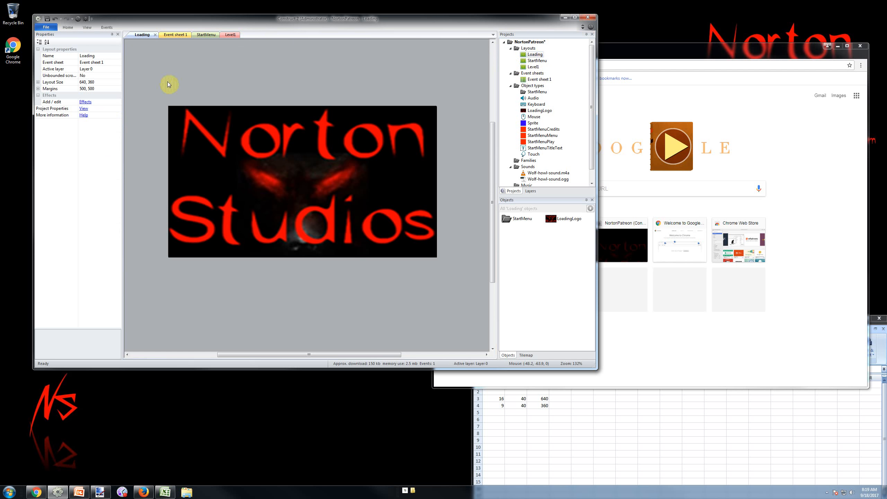
left_click(536, 61)
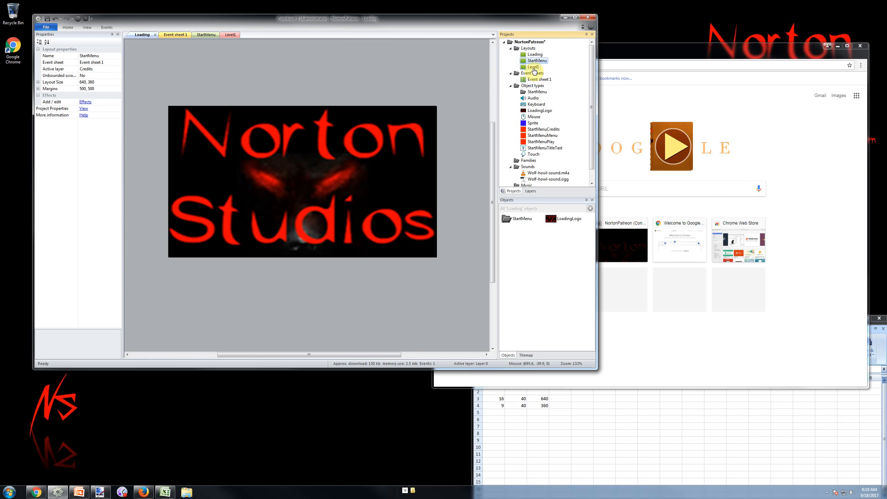
left_click(534, 67)
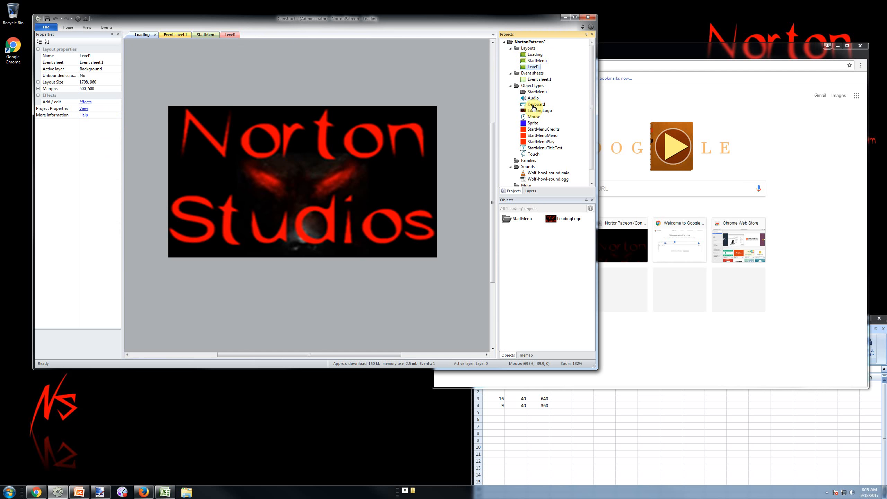
left_click(230, 35)
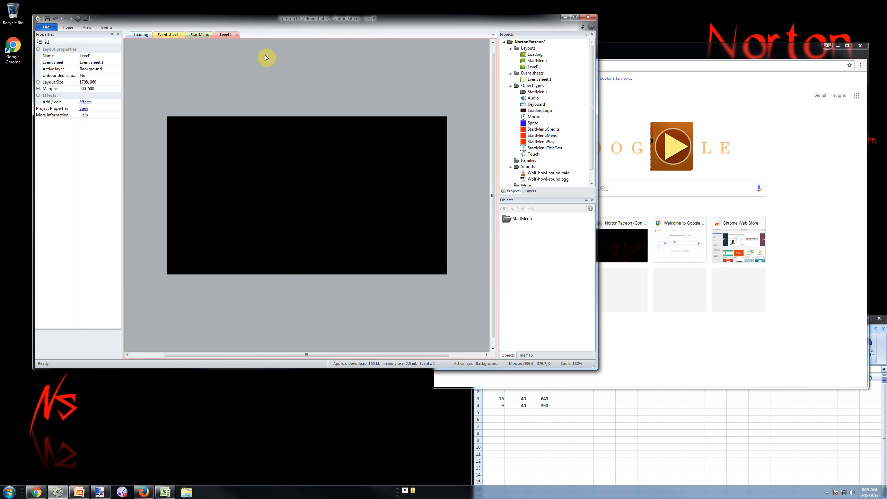
left_click(200, 42)
left_click(164, 35)
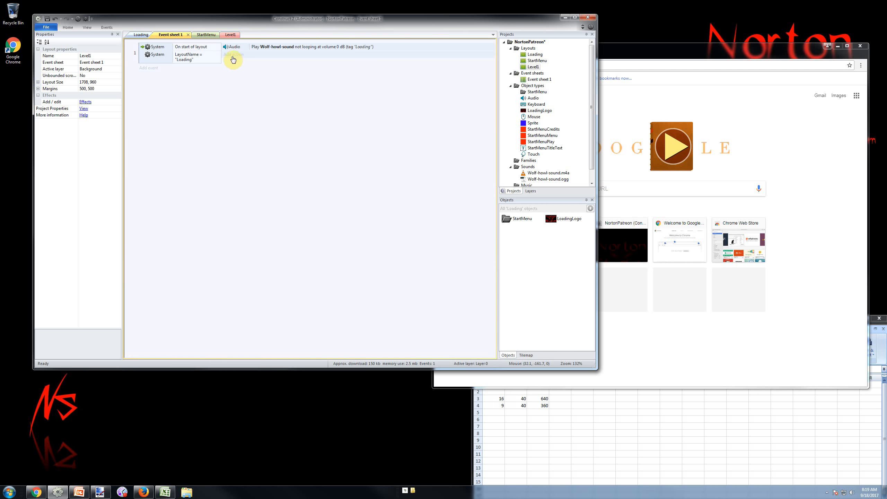
left_click(233, 55)
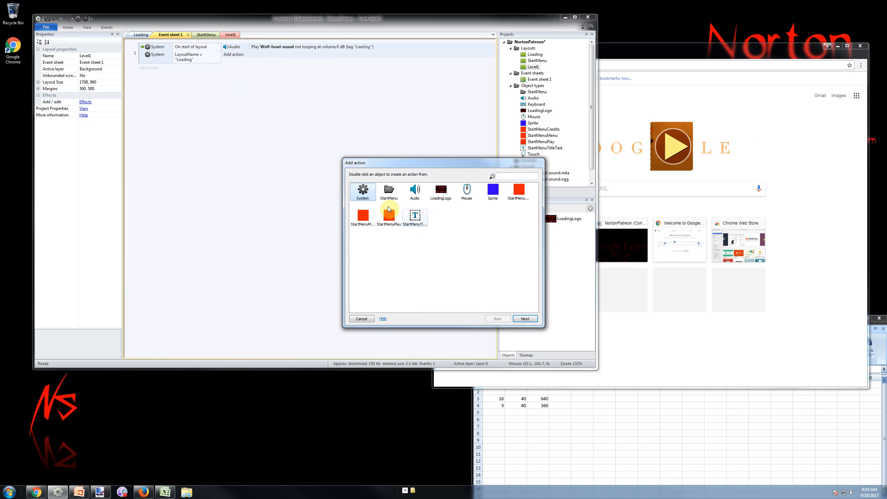
double_click(365, 192)
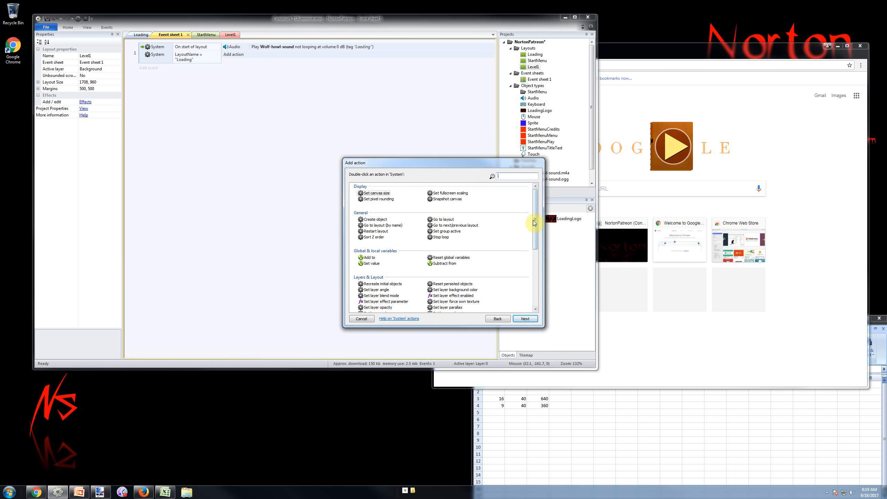
left_click(534, 299)
key("Escape")
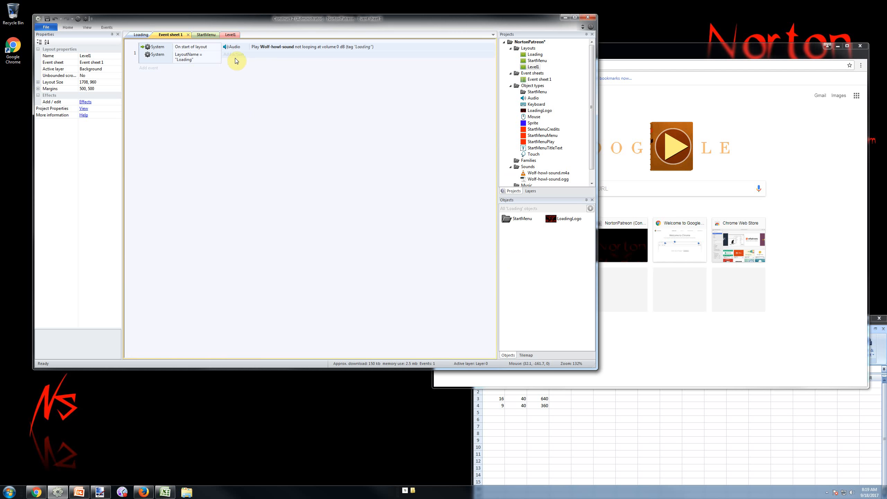
Step: Add an Audio "On ended" event for the tag "Loading" to Event sheet 1
left_click(153, 72)
double_click(415, 194)
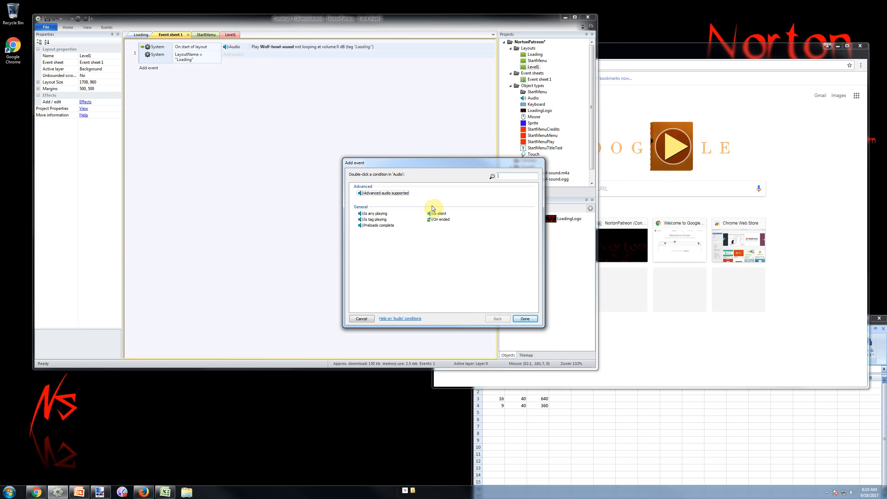
double_click(442, 221)
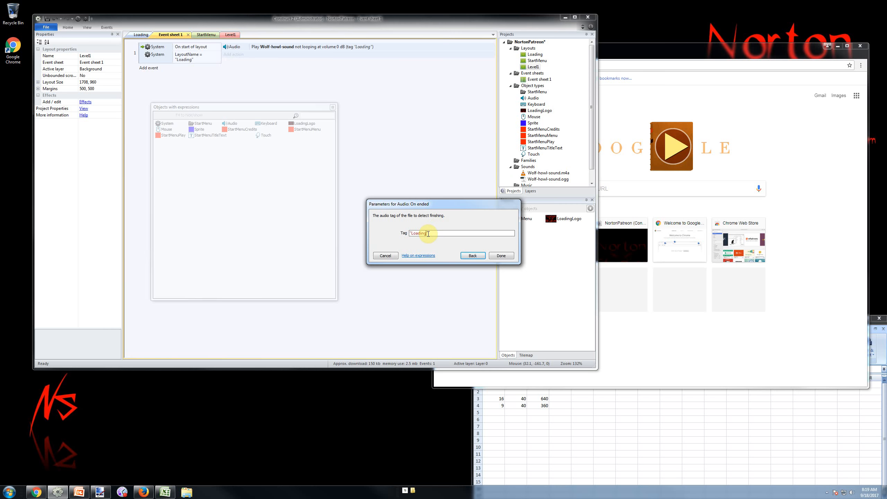
left_click(501, 256)
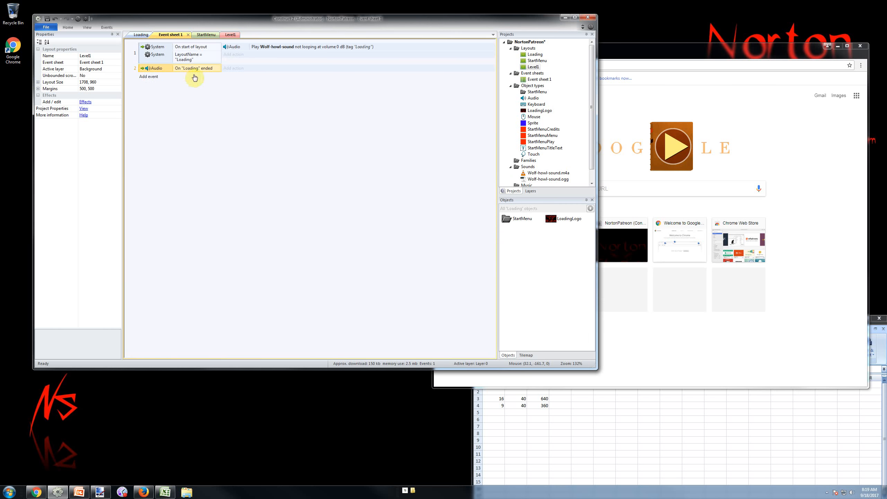
left_click(232, 69)
double_click(365, 192)
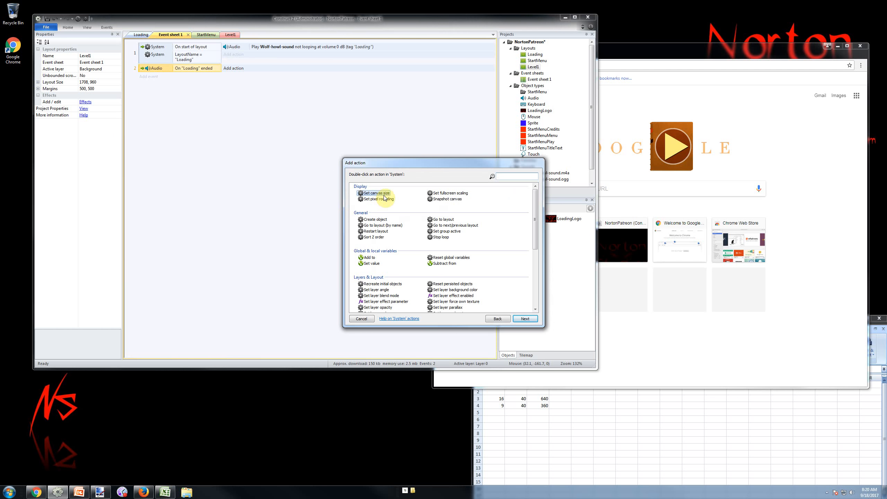
key("Escape")
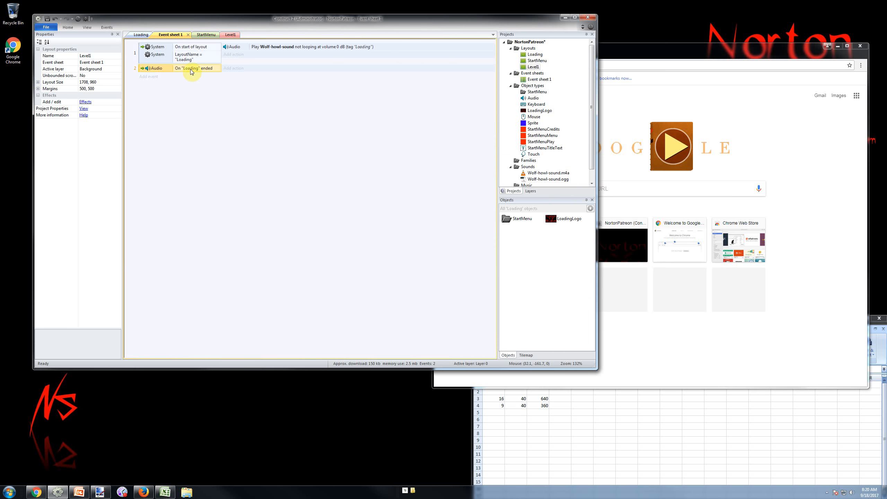
left_click(281, 47)
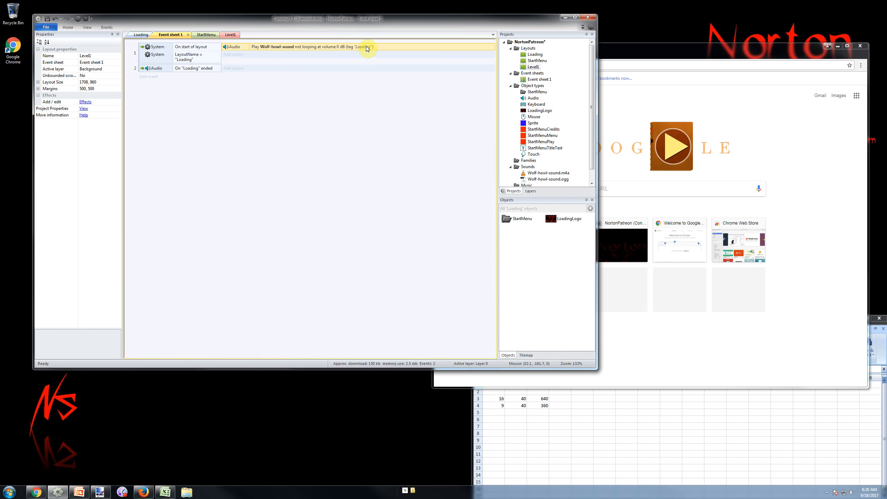
Step: Add the System action "Go to next/previous layout" set to next to the audio "Loading" ended event
left_click(208, 69)
left_click(230, 69)
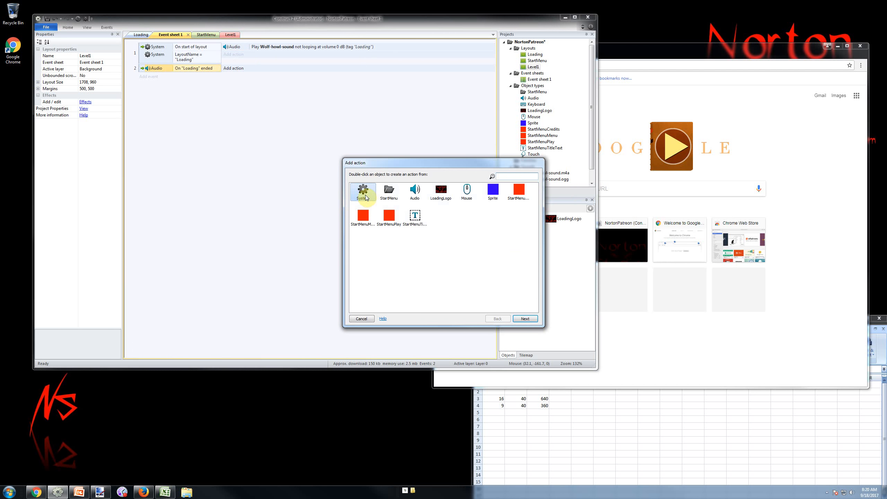
double_click(364, 192)
left_click(378, 219)
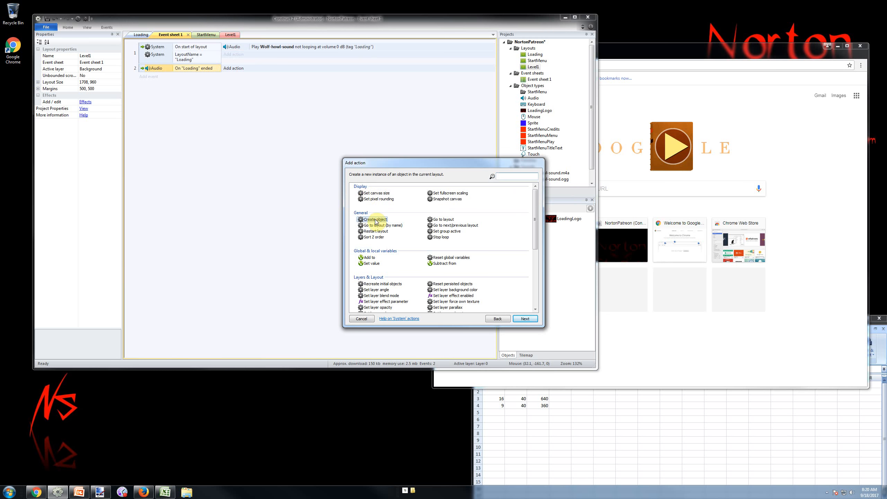
scroll(376, 224, "down", 7)
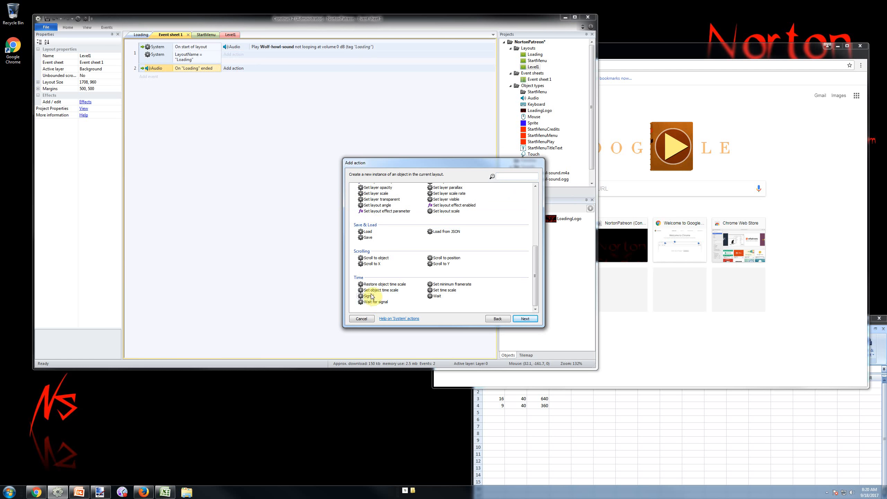
left_click(449, 194)
scroll(451, 196, "up", 3)
scroll(465, 235, "up", 1)
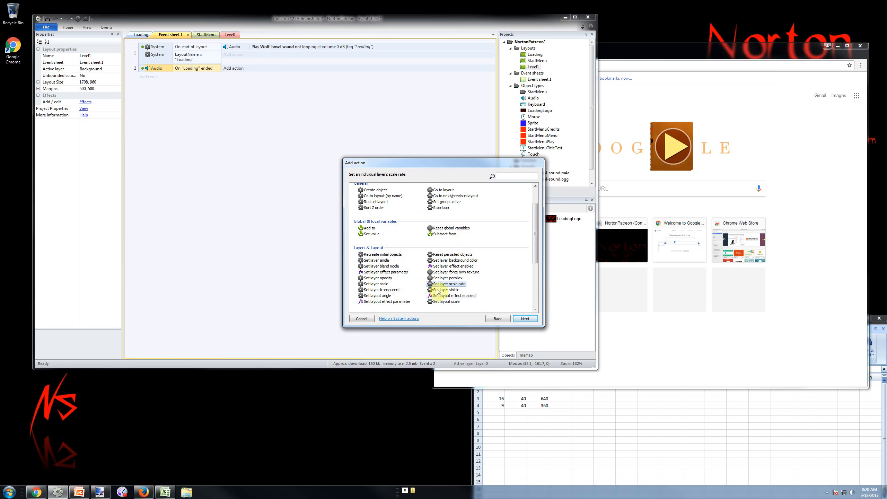
left_click(384, 196)
scroll(386, 225, "up", 1)
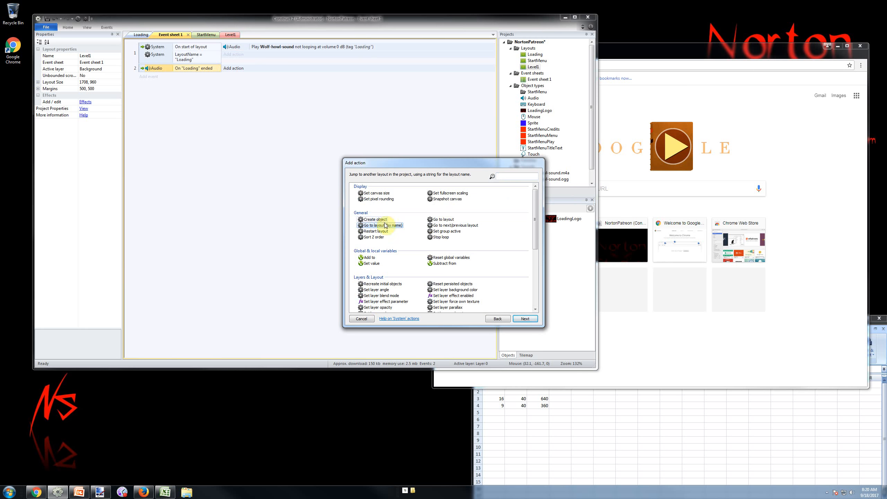
double_click(451, 230)
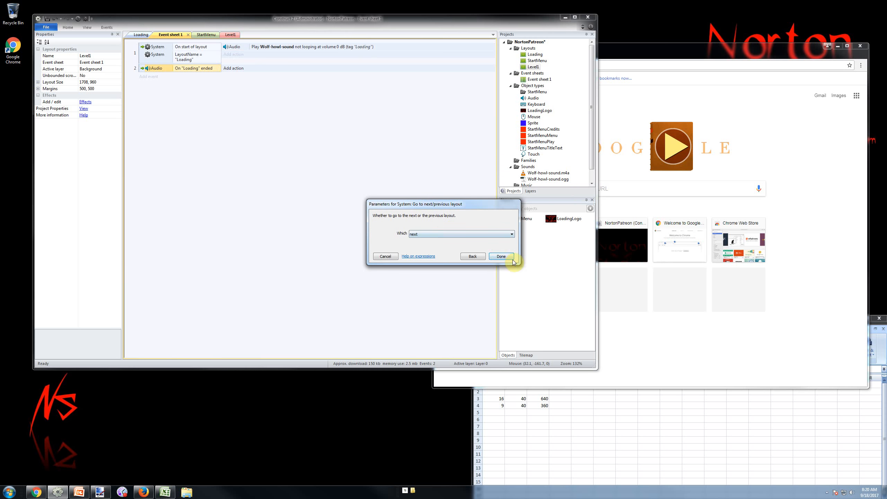
left_click(510, 258)
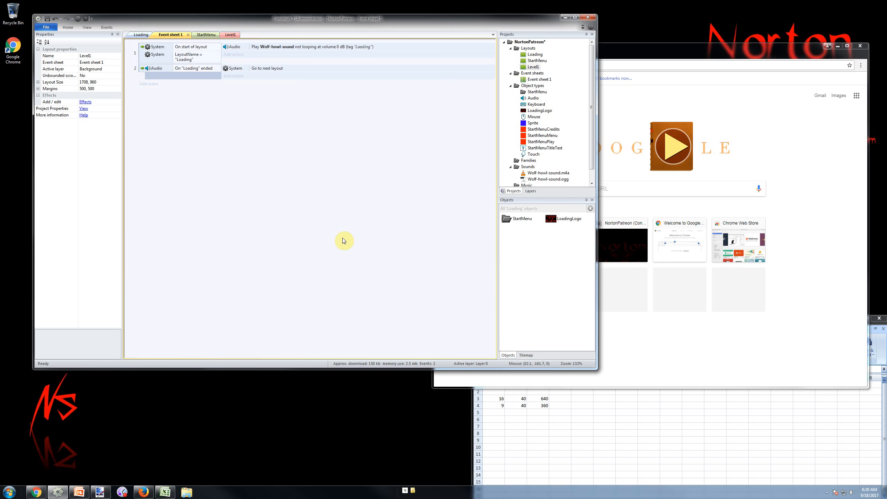
Step: Check the order and contents of the Loading, StartMenu and Level1 layouts against the go-to-next-layout action in Event sheet 1
double_click(534, 54)
double_click(538, 60)
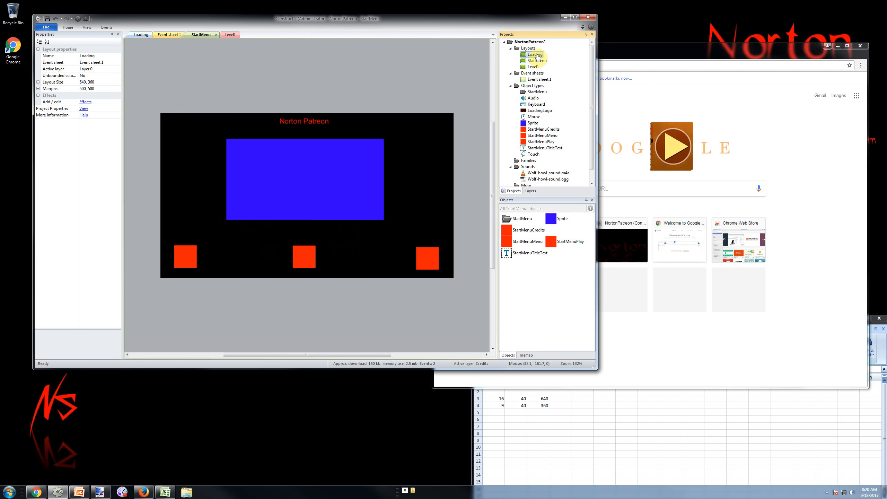
double_click(535, 54)
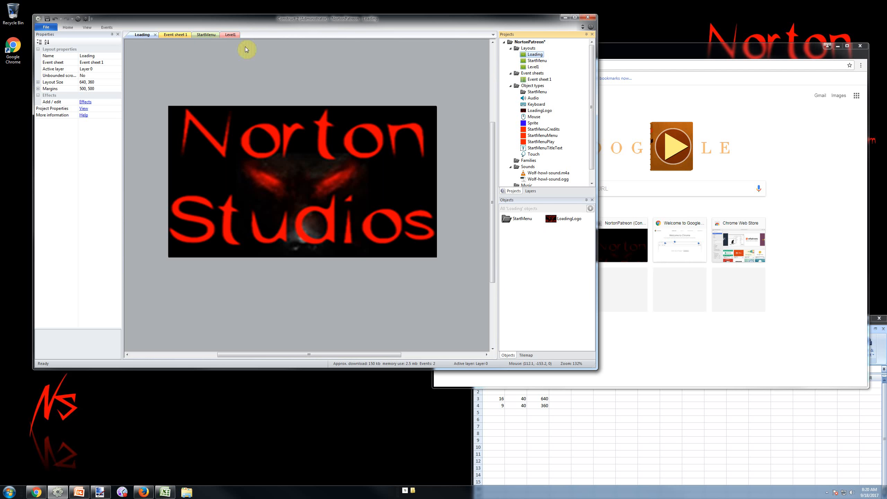
left_click(177, 35)
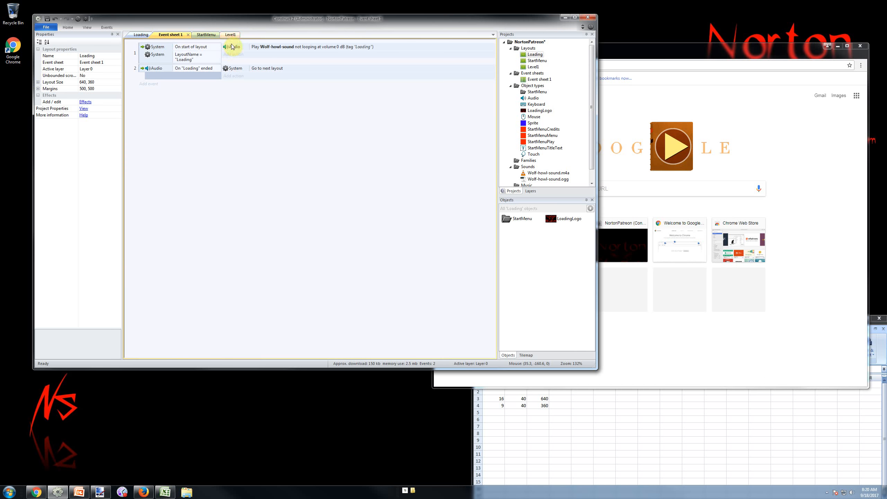
left_click(231, 35)
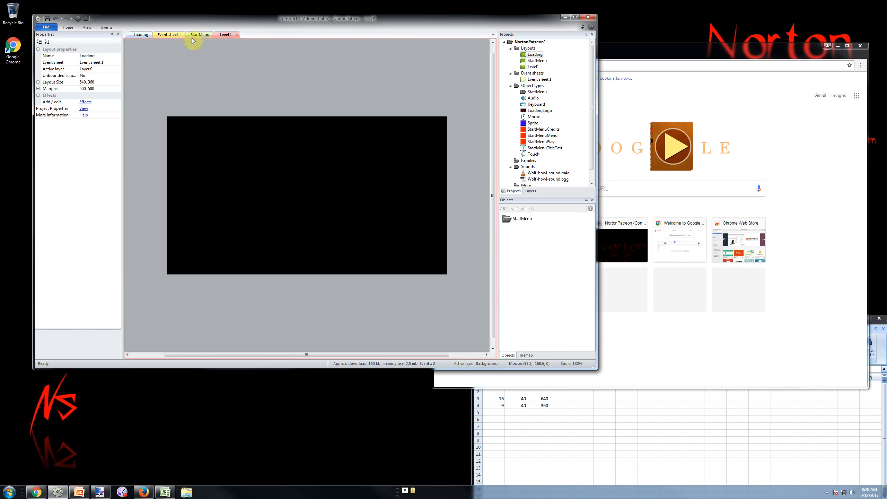
left_click(175, 35)
left_click(269, 70)
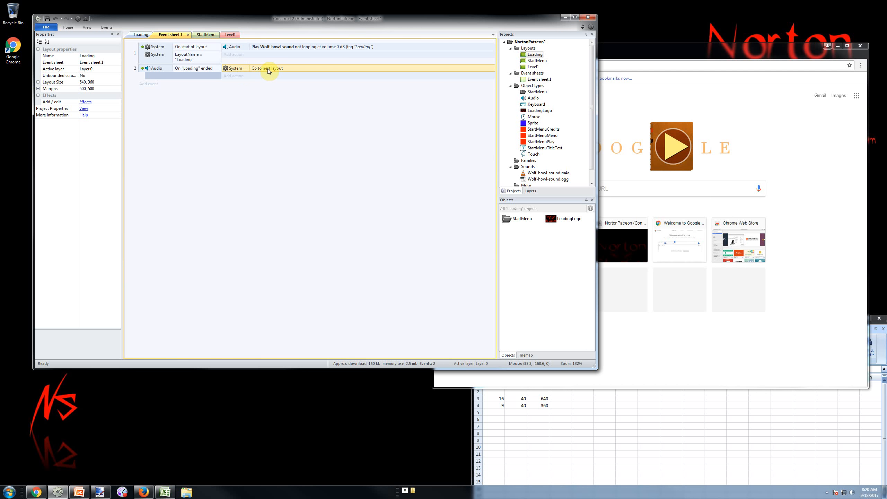
left_click(173, 107)
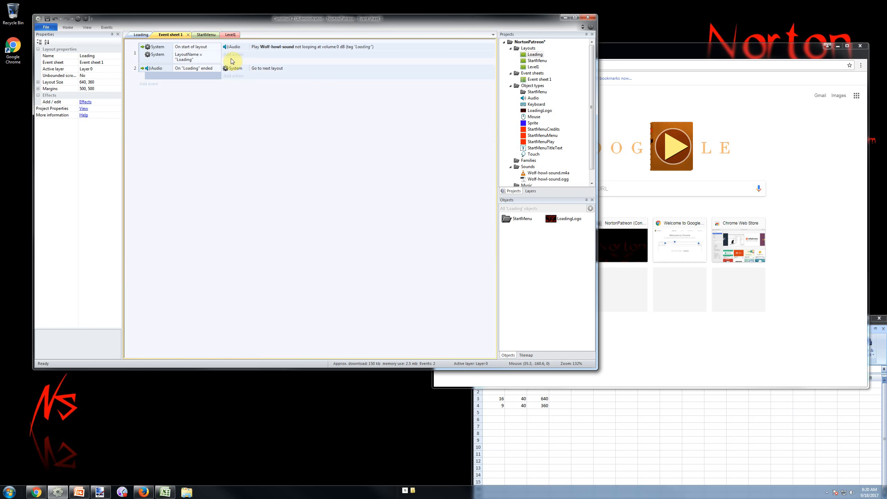
Step: Add a System Wait of 5.0 seconds after the Loading layout's Play action, followed by a copy of the Go to next layout action
left_click(235, 54)
double_click(365, 194)
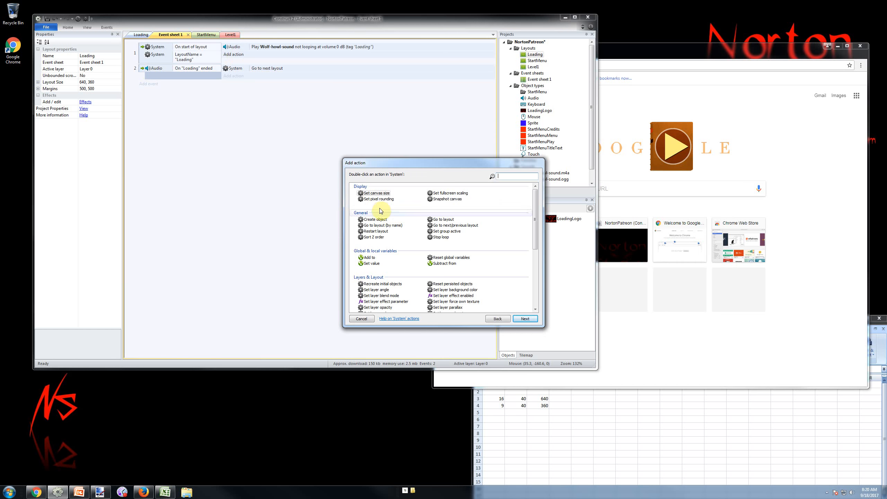
left_click(374, 202)
scroll(374, 203, "down", 6)
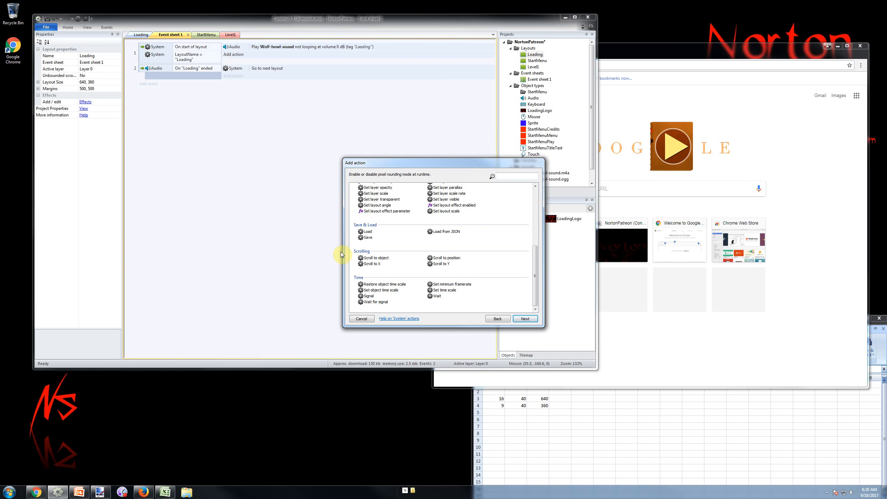
double_click(437, 296)
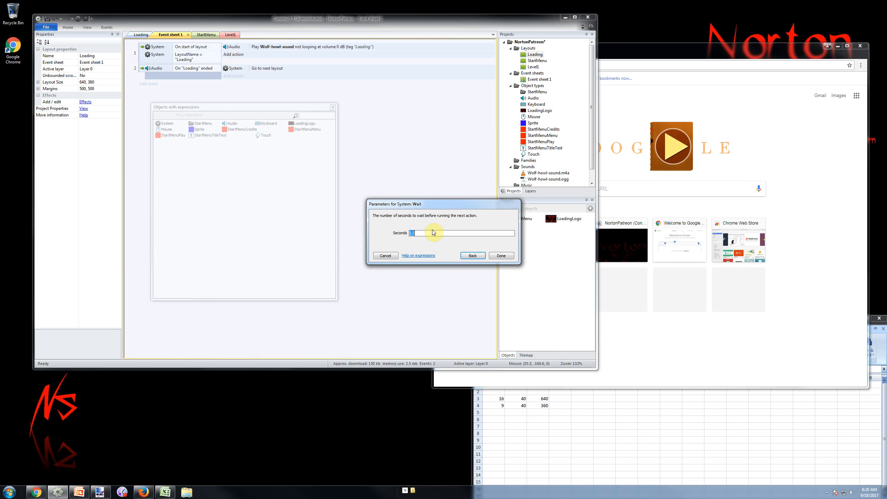
key("Return")
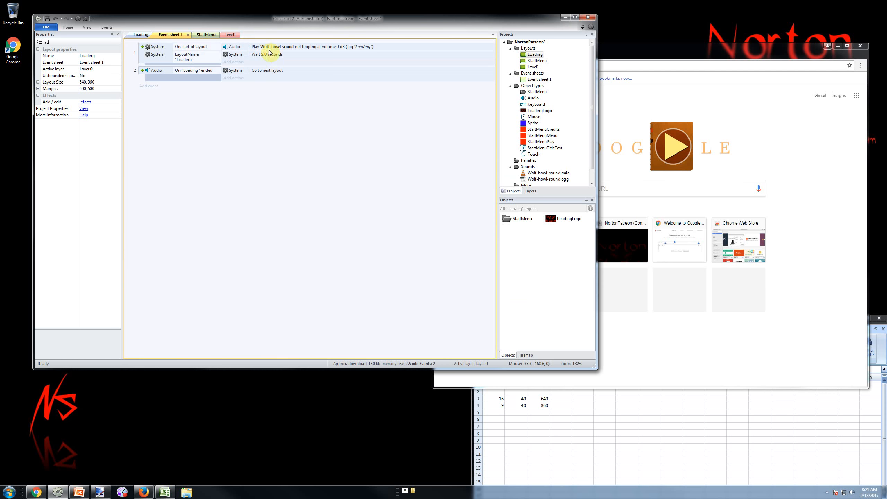
left_click_drag(241, 72, 287, 62, "ctrl")
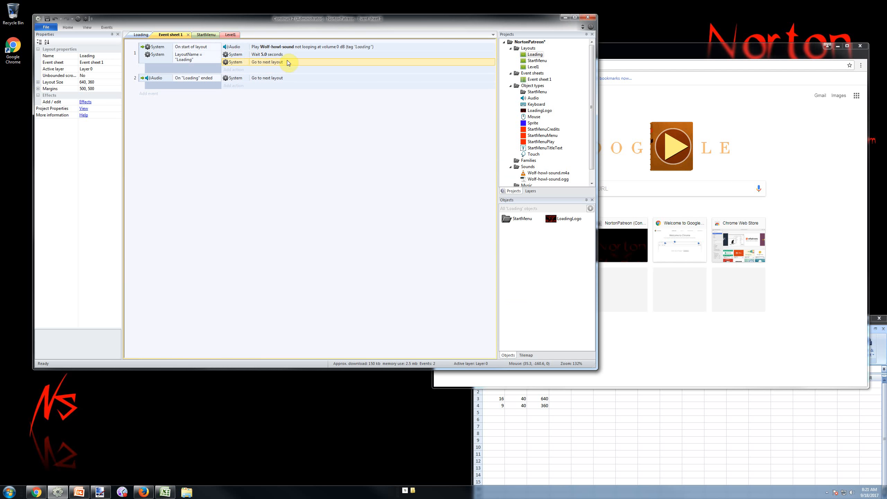
Step: Disable the Wait and Go to next layout actions in the Loading start-of-layout event
left_click(235, 55, "ctrl")
right_click(236, 62)
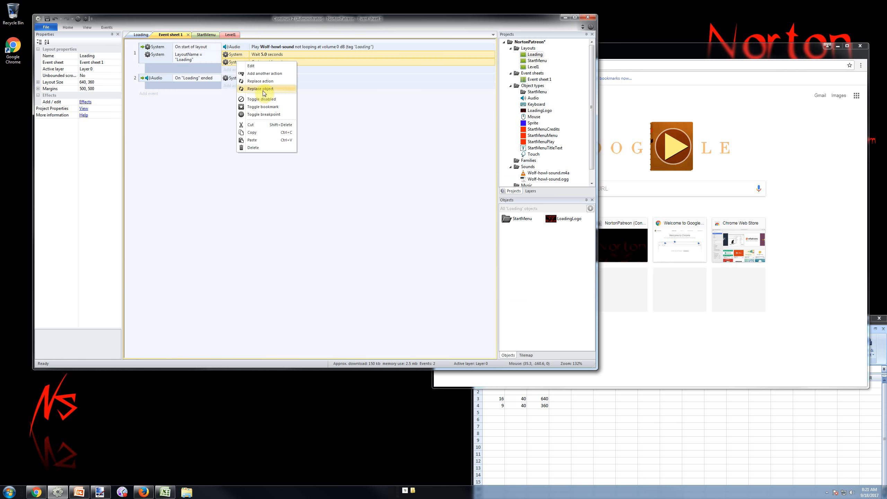
left_click(260, 99)
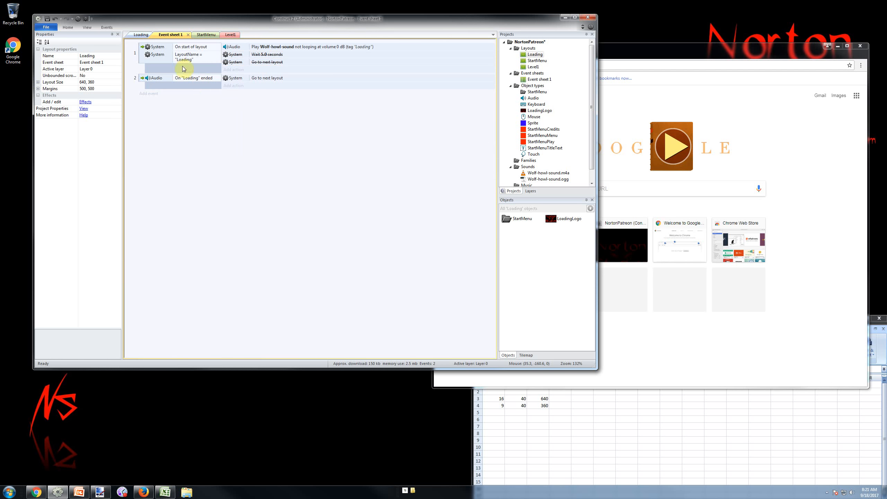
Step: Preview the Loading layout in the browser to test the layout change triggered by the audio "Loading" ended event, and close the preview
left_click(140, 34)
left_click(78, 18)
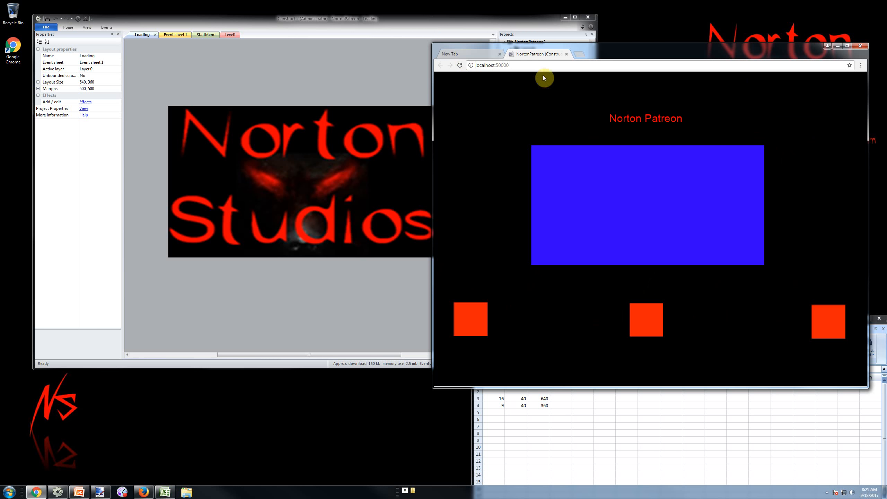
left_click(447, 56)
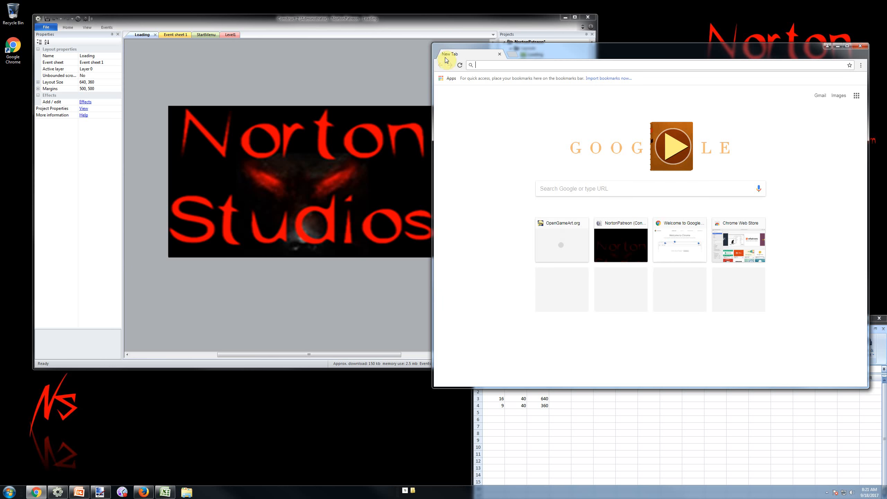
left_click(416, 28)
Step: Disable the audio On "Loading" ended event in Event sheet 1
left_click(174, 34)
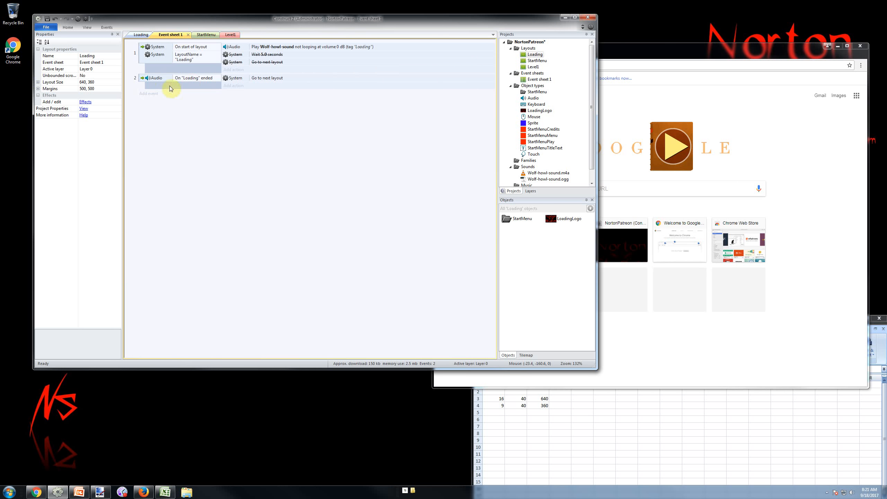
left_click(171, 89)
right_click(141, 79)
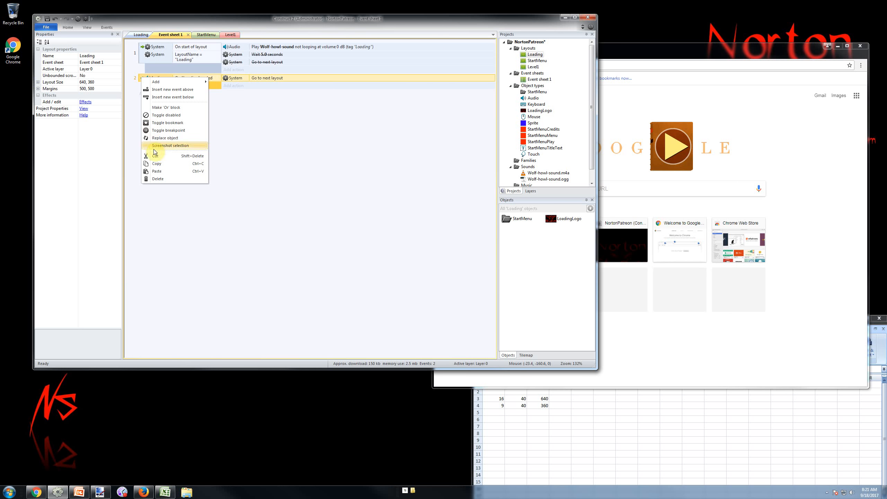
left_click(166, 115)
Step: Re-enable the Wait and Go to next layout actions in the Loading start-of-layout event
left_click(235, 56)
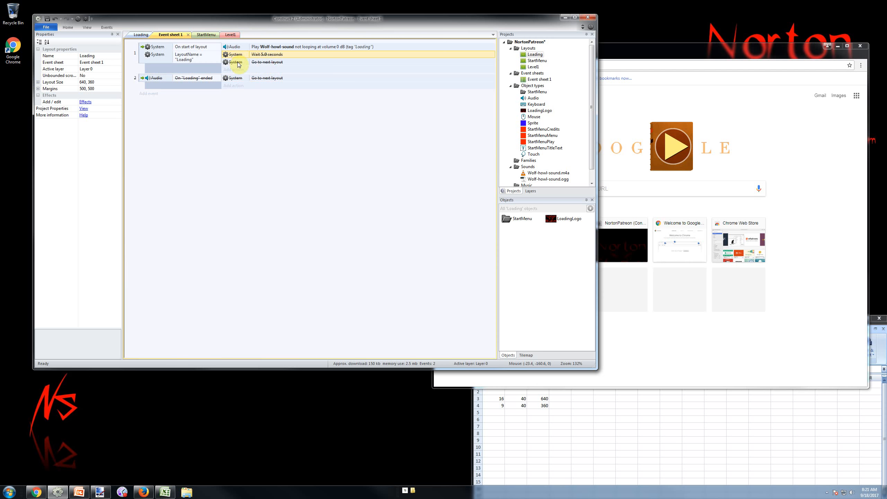
left_click(239, 63, "ctrl")
right_click(239, 63)
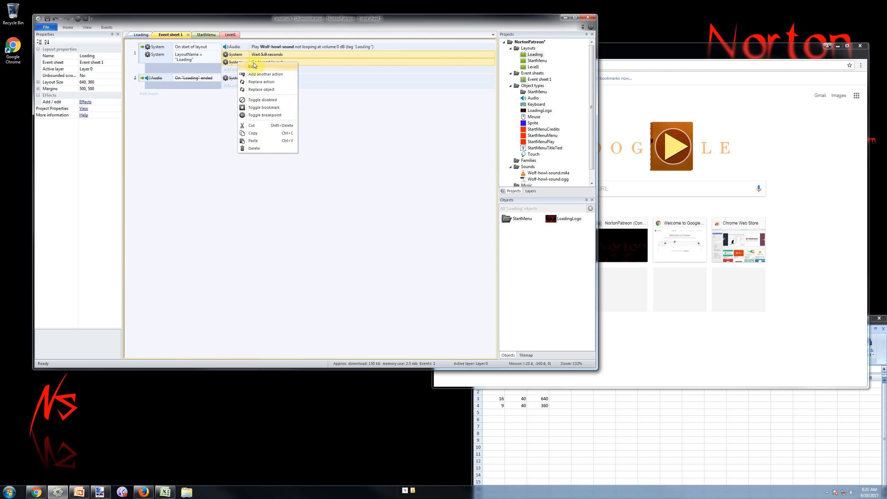
left_click(263, 99)
left_click(252, 141)
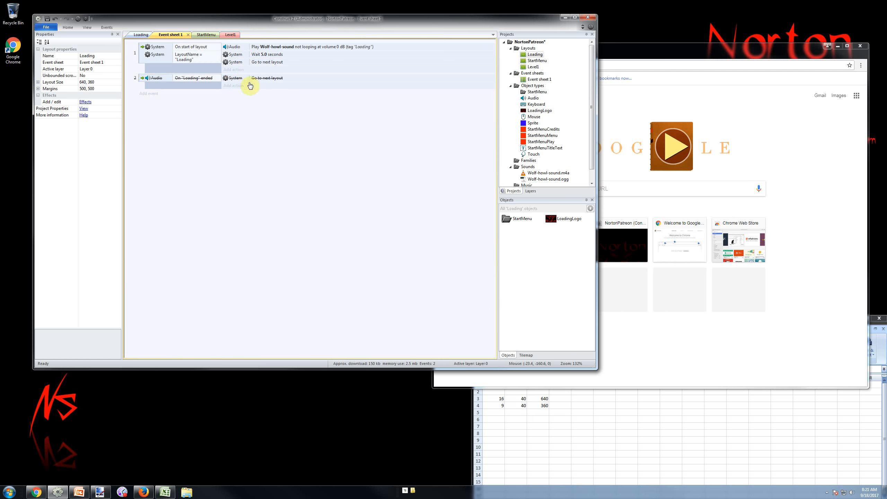
Step: Preview the Loading layout to check the layout switch with the 5.0-second wait, and close the preview
left_click(147, 55)
left_click(141, 34)
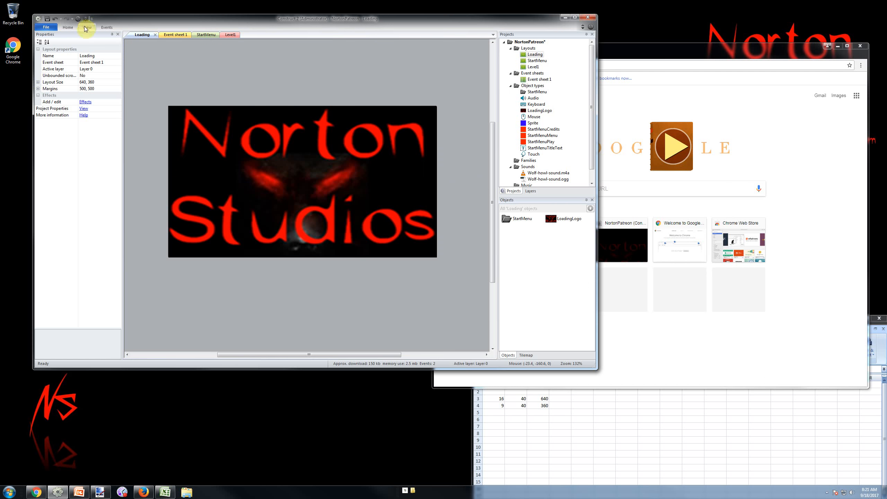
left_click(78, 19)
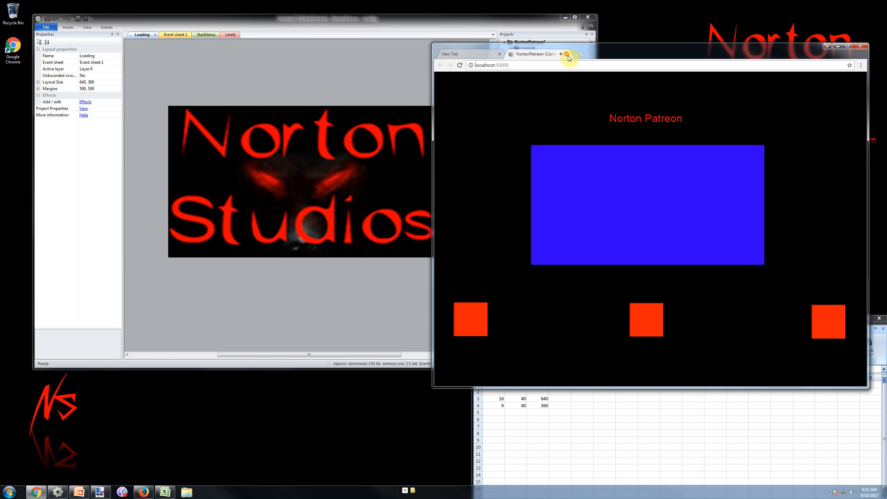
left_click(567, 54)
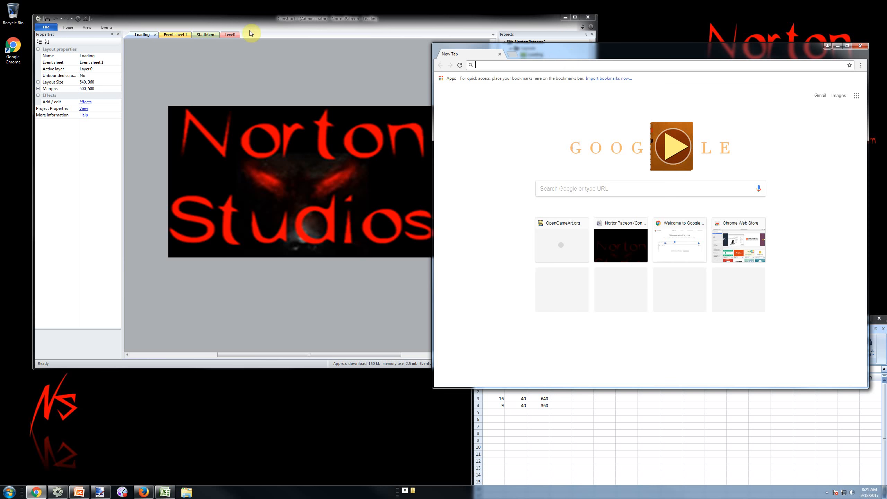
Step: Set the Wait action in the Loading start-of-layout event to 7.0 seconds
left_click(176, 34)
double_click(293, 57)
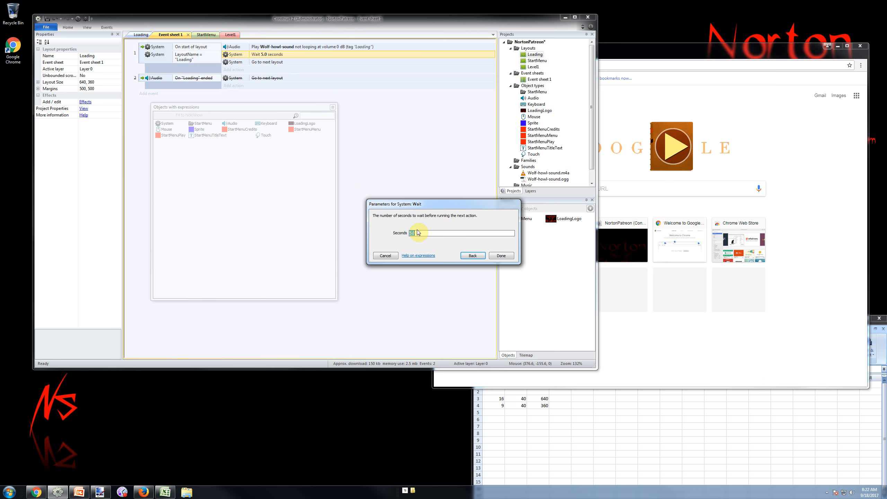
left_click_drag(431, 234, 411, 234)
key("Return")
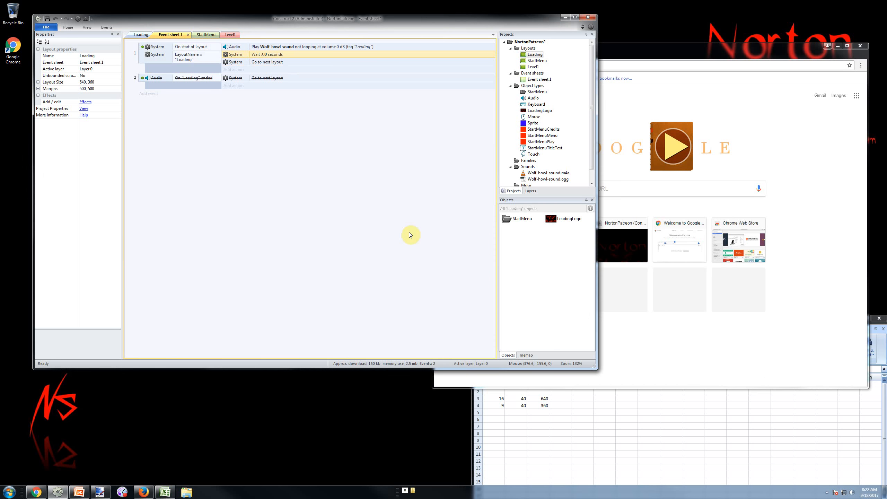
Step: Preview the Loading layout to check the timing of the 7.0-second wait against the logo fade, and close the preview
left_click(142, 36)
left_click(77, 18)
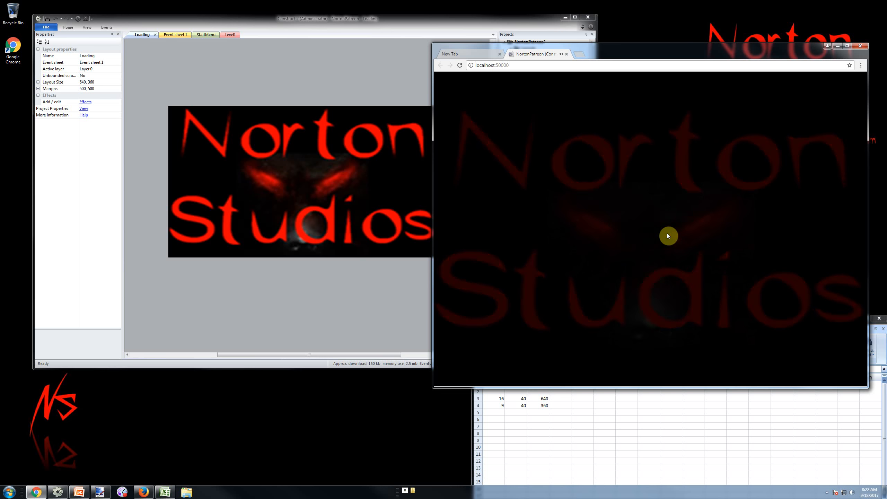
left_click(567, 54)
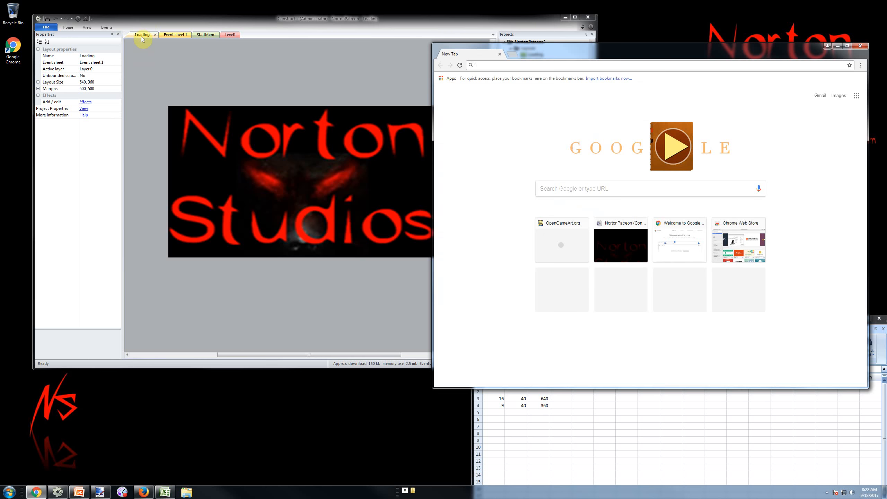
Step: Set the Wait action in the Loading start-of-layout event to 6.0 seconds
left_click(172, 35)
double_click(293, 55)
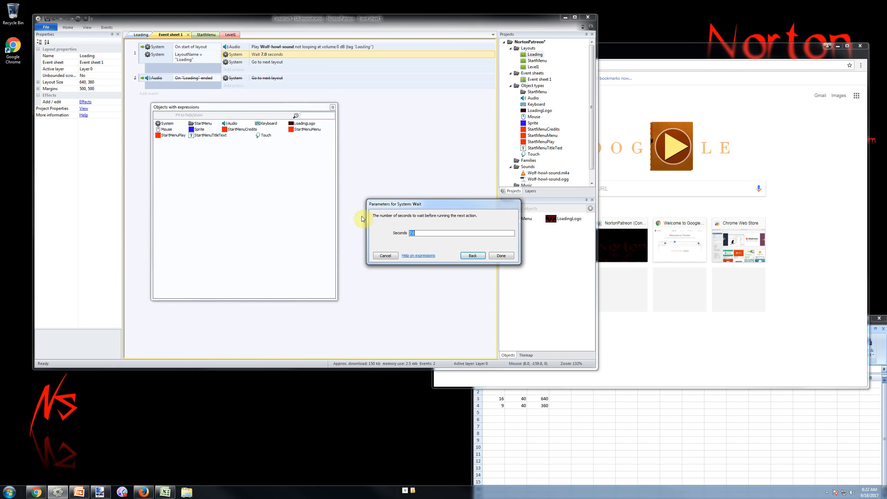
type("6.0")
key("Return")
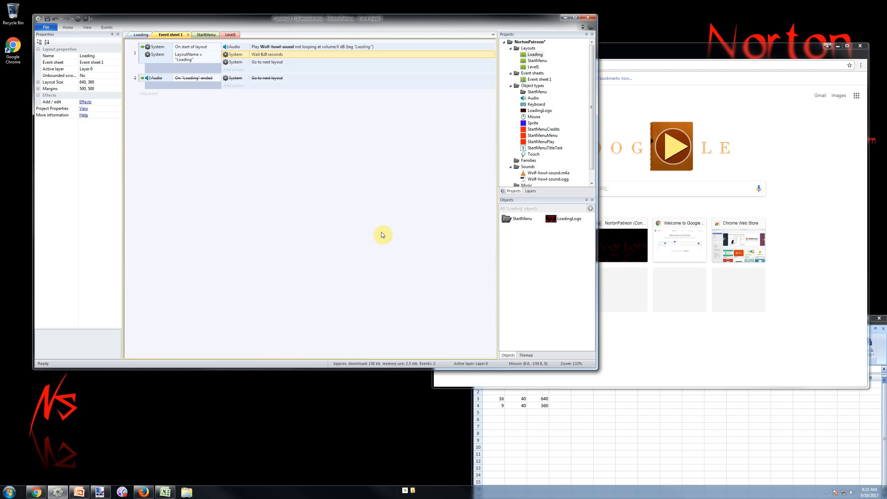
Step: Preview the Loading layout with the 6.0-second wait, examine the start menu that follows, and close the preview
left_click(141, 34)
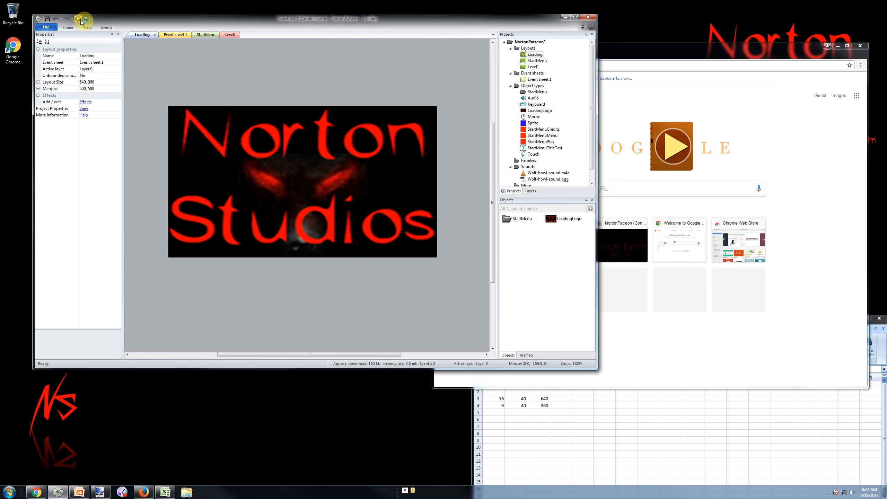
left_click(78, 18)
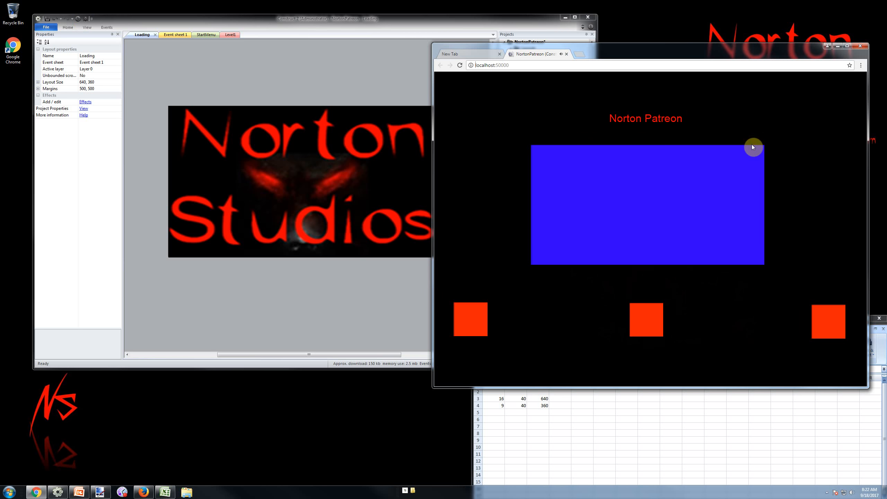
left_click_drag(697, 47, 635, 51)
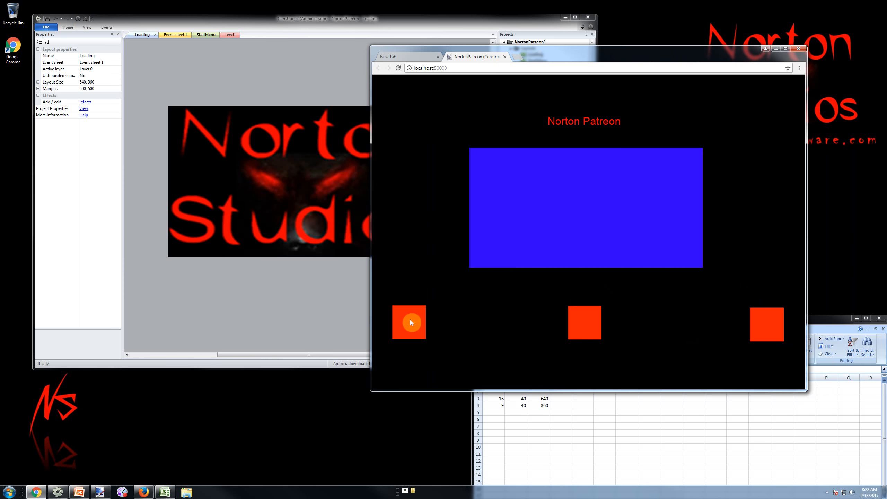
left_click(323, 321)
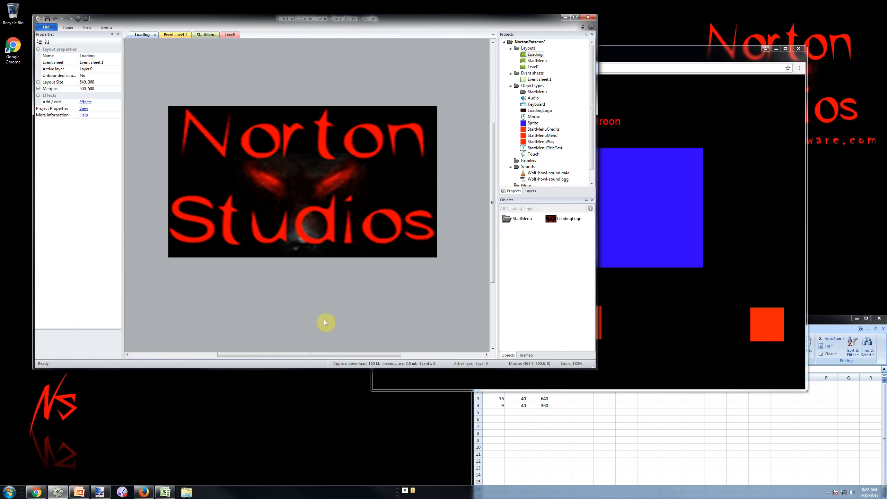
left_click(669, 321)
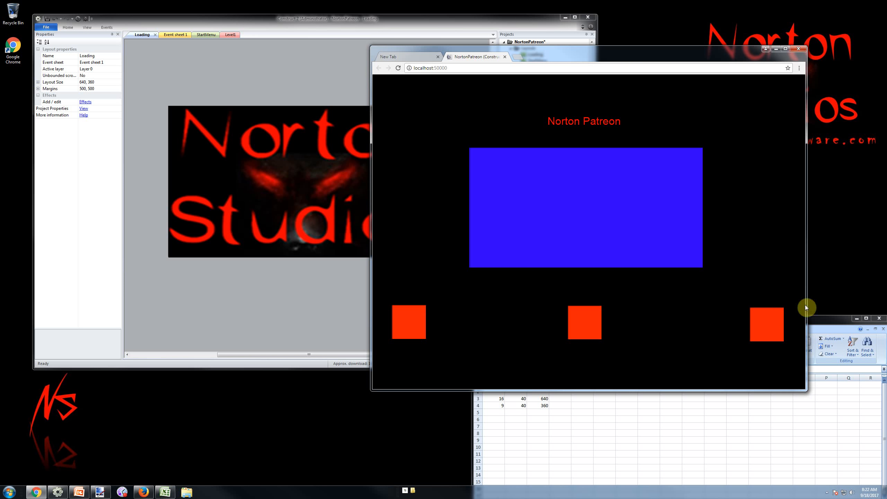
left_click(505, 57)
left_click(489, 24)
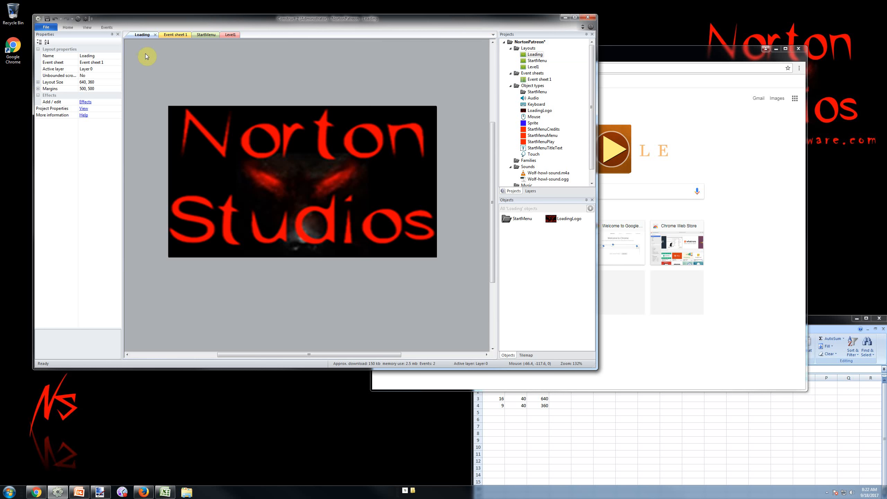
Step: Open the StartMenu layout's layers and hide the Background layer
left_click(206, 35)
left_click(531, 191)
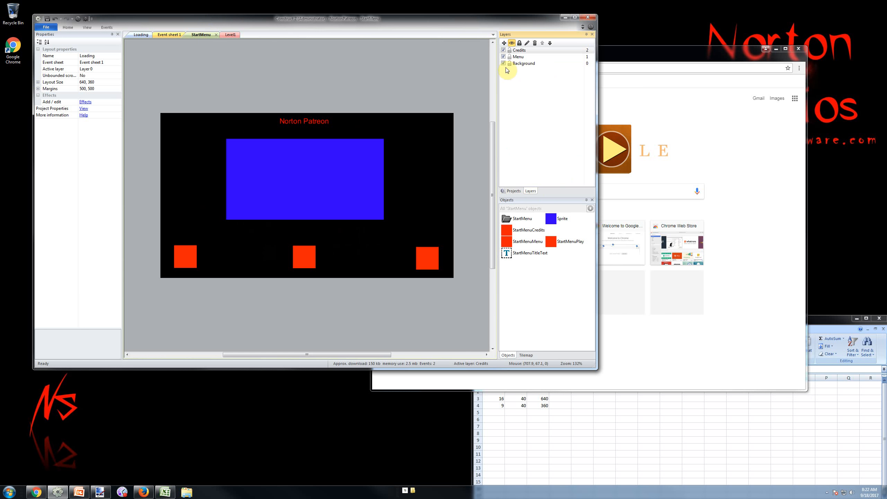
left_click(503, 64)
left_click(503, 64)
left_click(504, 64)
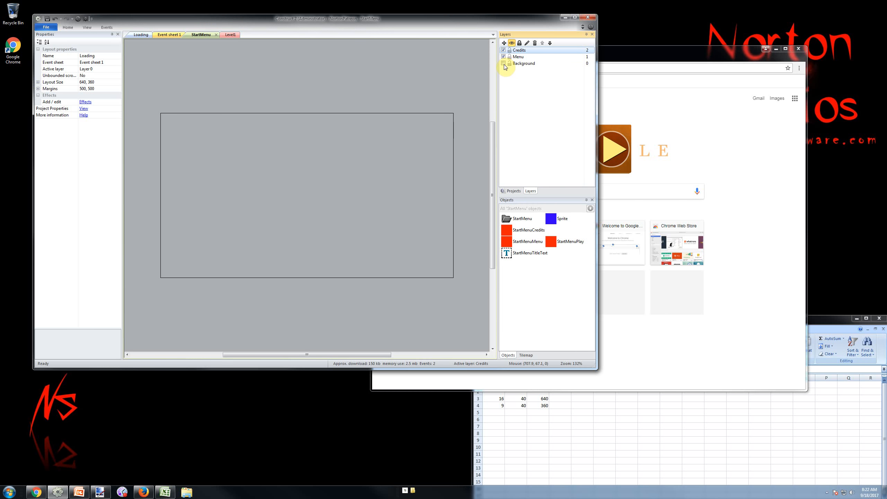
left_click(504, 64)
left_click(504, 63)
left_click(504, 64)
left_click(503, 64)
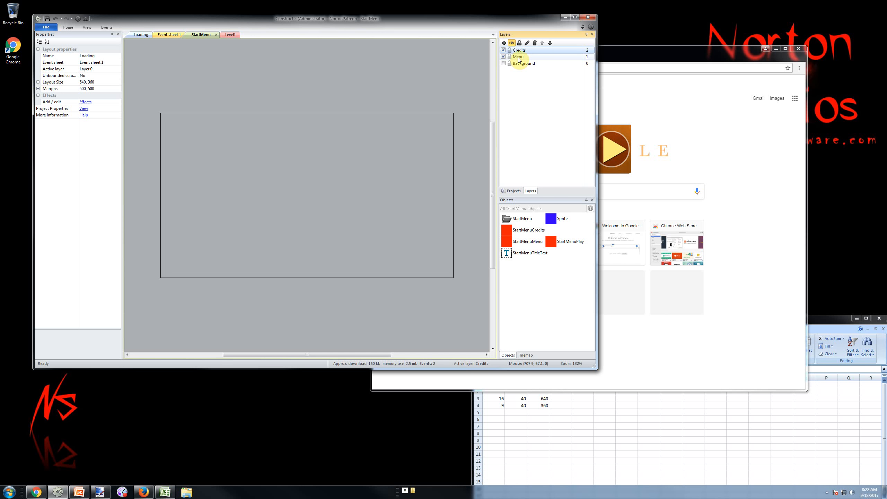
Step: Make Menu the active layer and insert a new Sprite object across the upper edge of the StartMenu layout
left_click(519, 58)
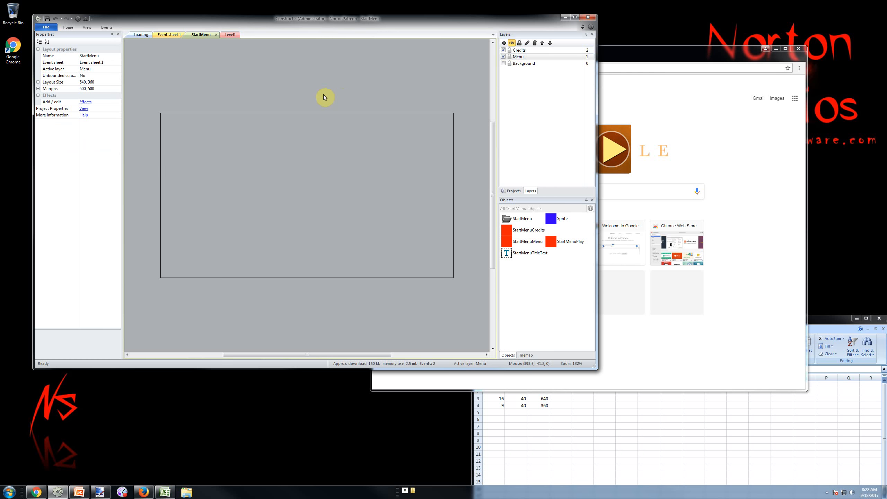
double_click(340, 91)
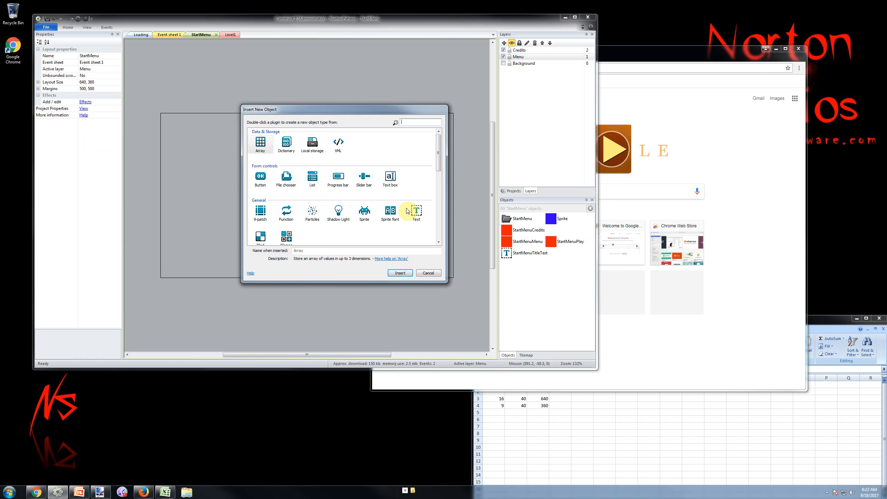
double_click(364, 212)
left_click(327, 96)
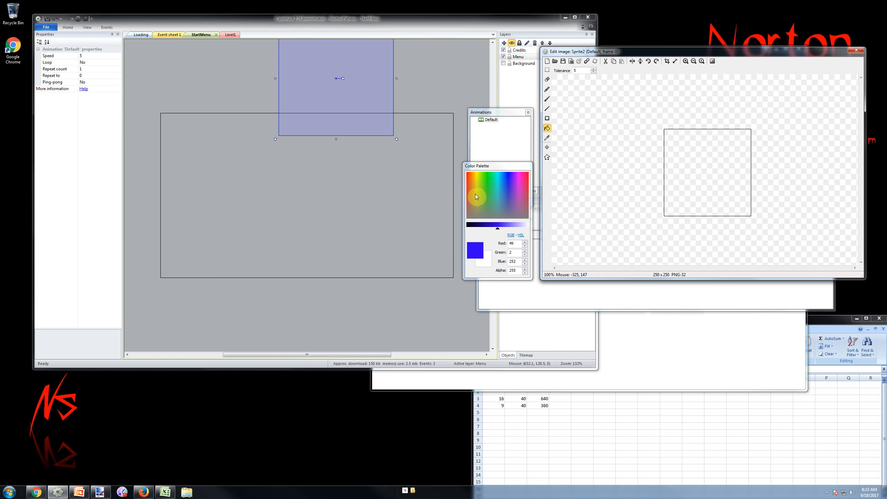
Step: Fill the new sprite's image with black, and cover the whole canvas with a solid red rectangle (253, 35, 1)
left_click_drag(473, 225, 461, 224)
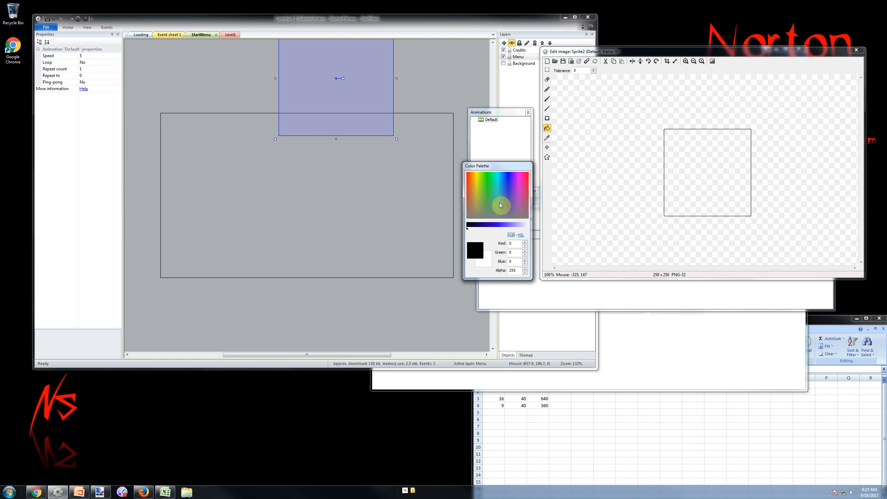
left_click(725, 165)
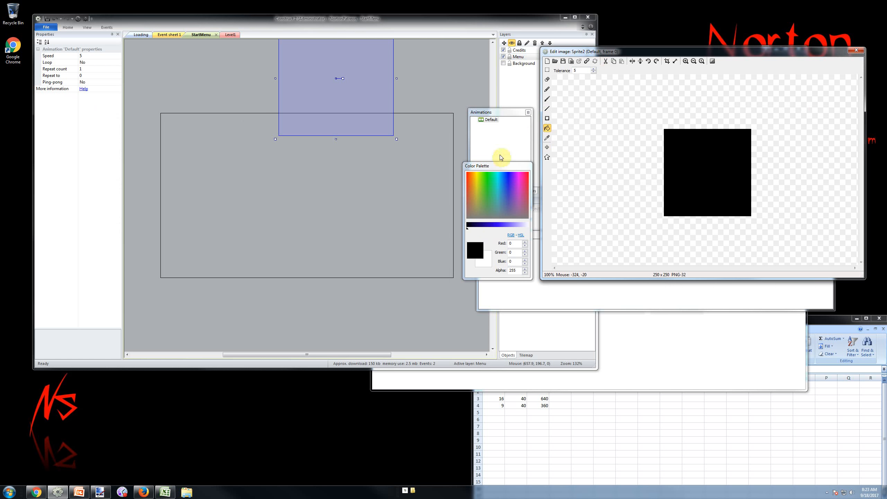
left_click(468, 174)
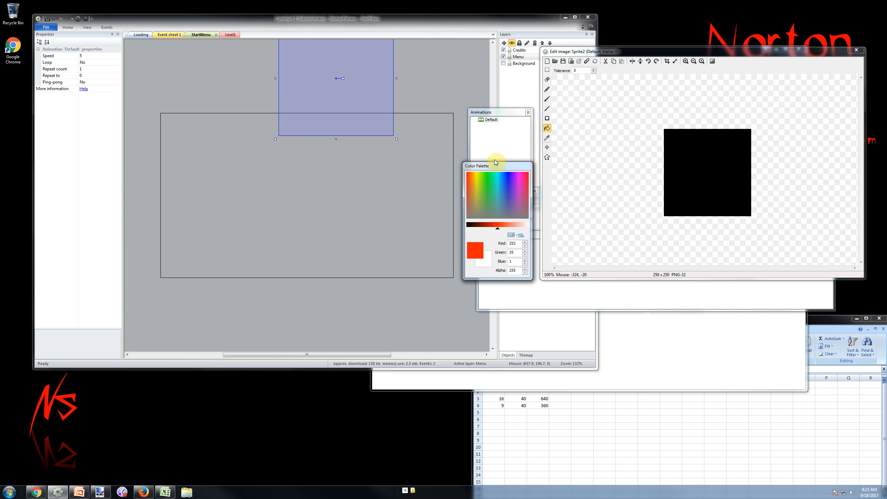
left_click(547, 119)
left_click_drag(650, 126, 842, 247)
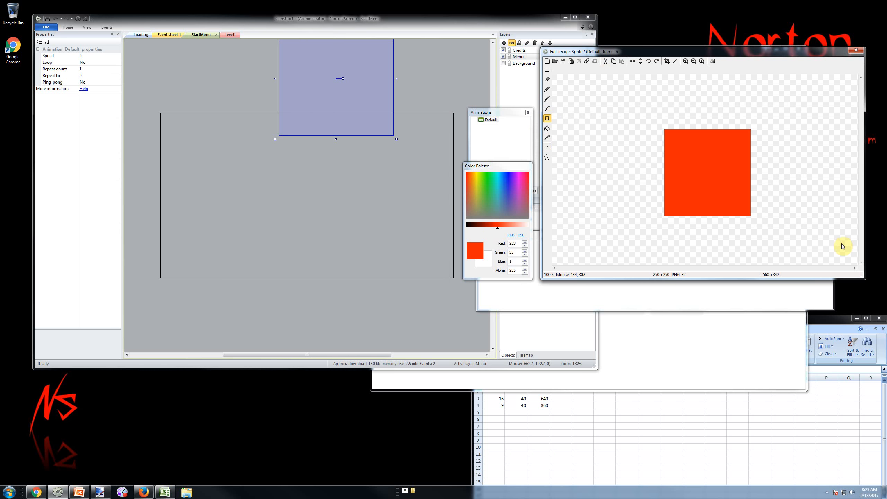
Step: Draw a near-black rectangle (5, 1, 0) inside the red square, leaving a thin red border, and close the image editor
left_click_drag(475, 226, 468, 226)
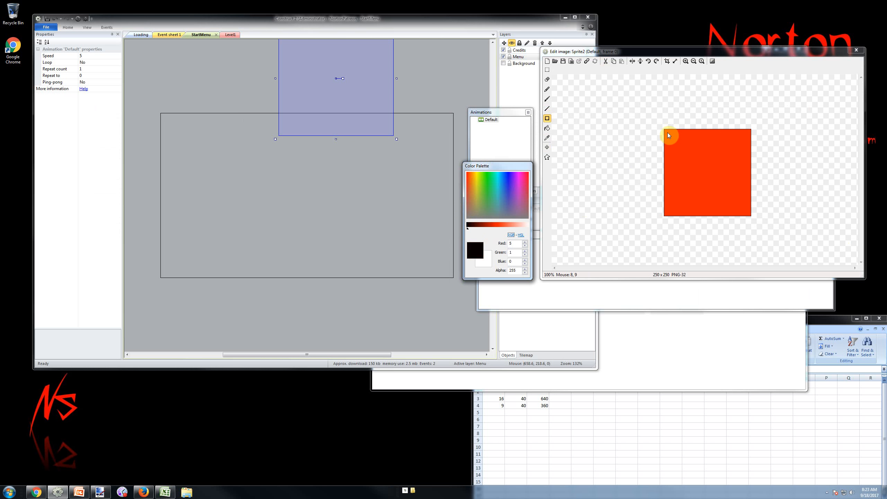
left_click_drag(667, 132, 747, 214)
left_click(547, 147)
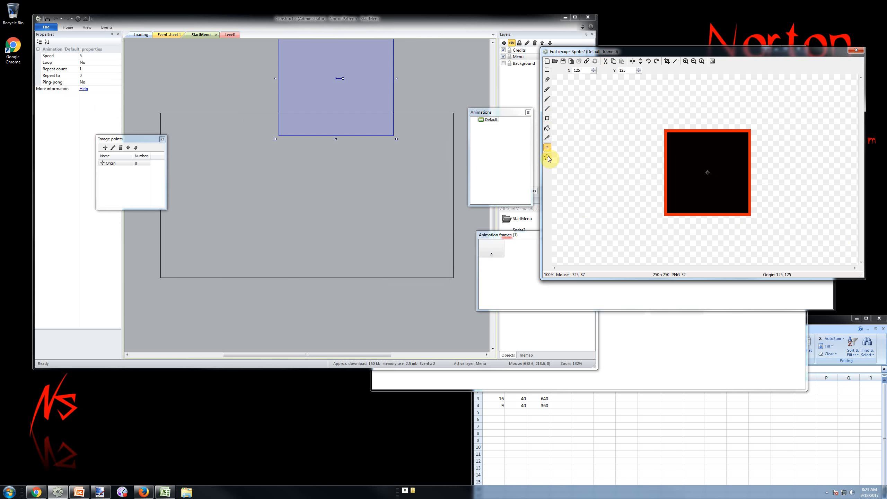
left_click(547, 158)
left_click(547, 148)
left_click(856, 50)
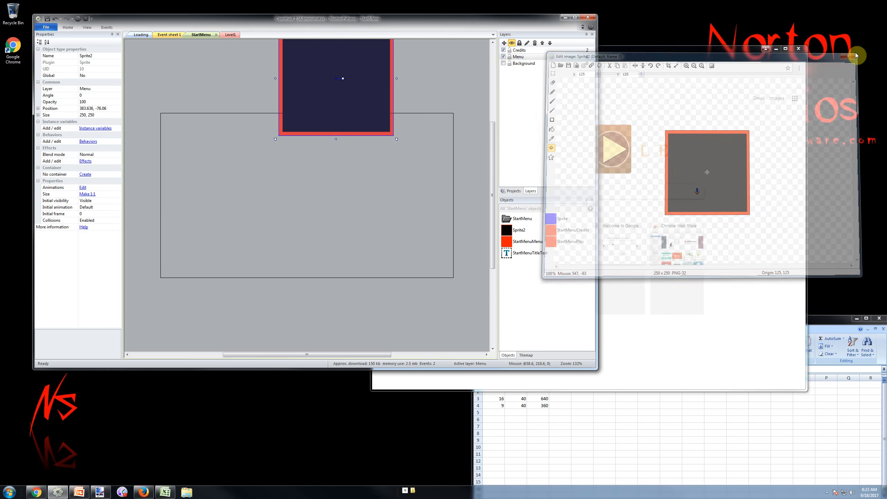
Step: Move the bordered sprite inside the StartMenu layout's upper area and enlarge it to about 458 × 281
left_click_drag(380, 99, 278, 190)
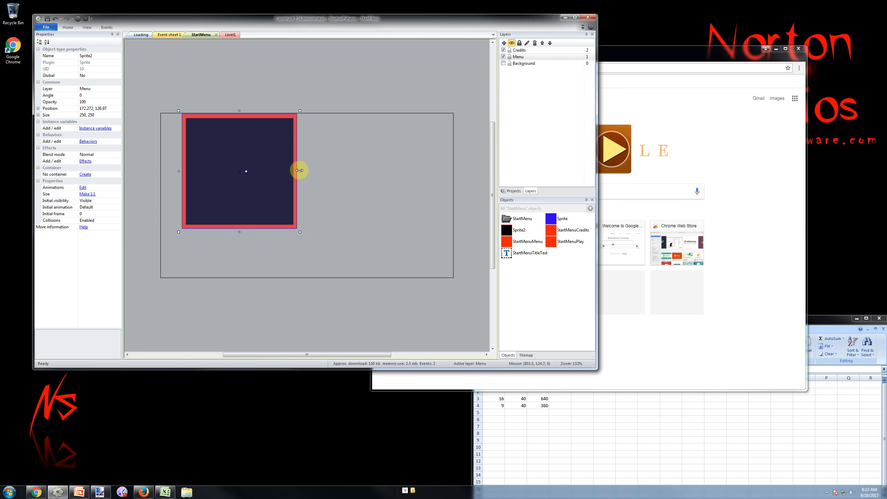
left_click_drag(300, 171, 395, 172)
left_click_drag(287, 233, 293, 252)
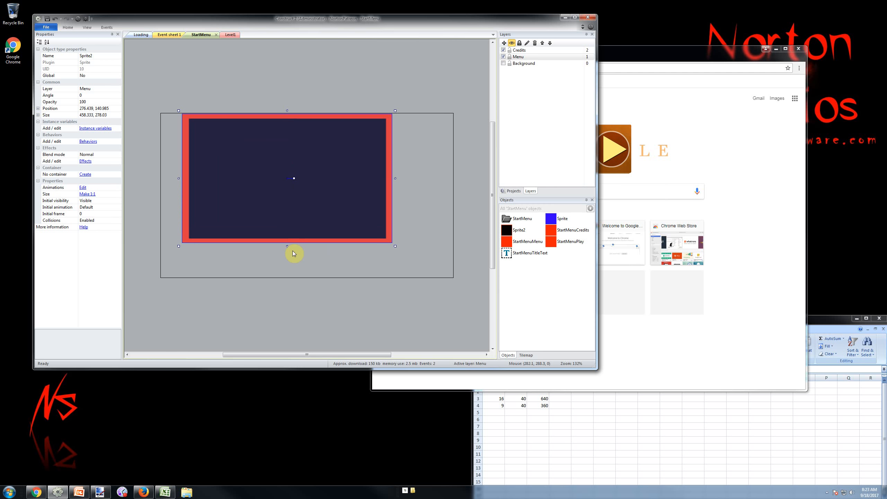
left_click(316, 306)
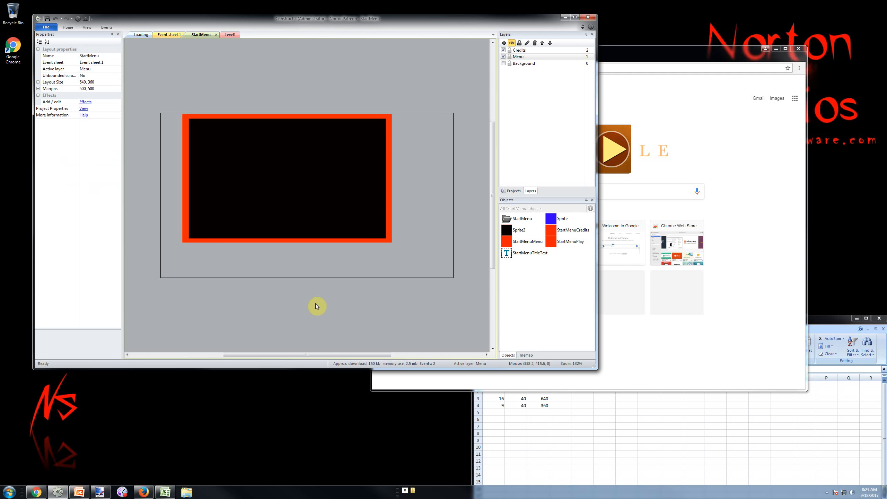
Step: Rename the bordered sprite on the Menu layer as StartMenuMenuBackground
left_click(519, 57)
left_click(228, 180)
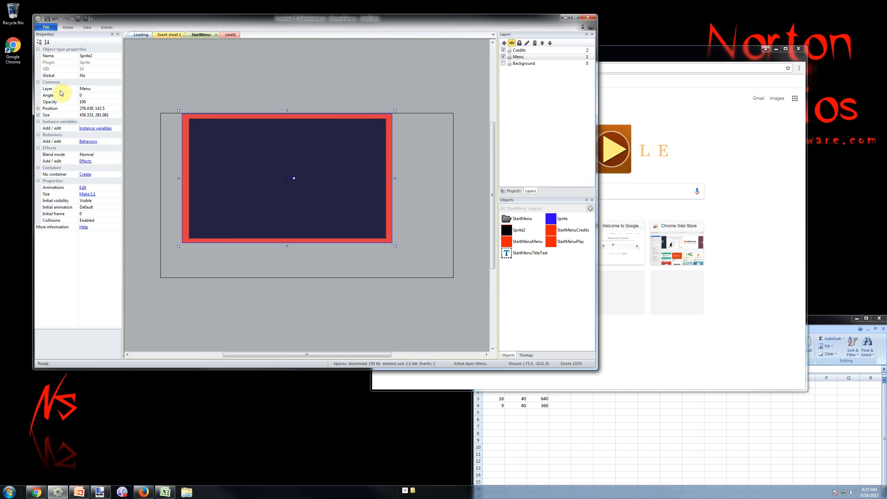
left_click(111, 57)
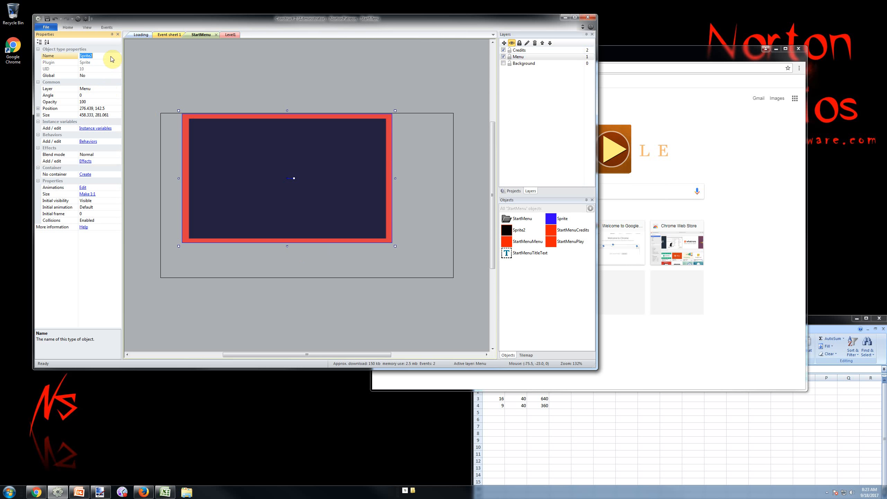
type("StartMenuMenuBackground")
key("Return")
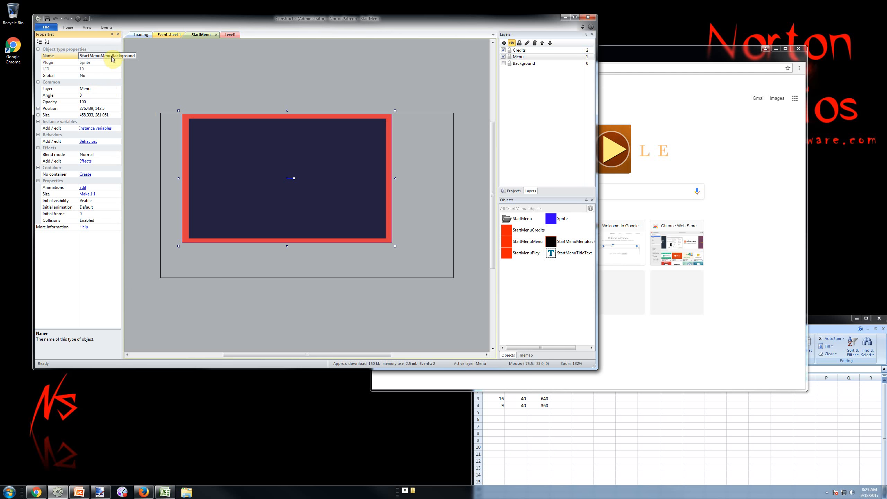
Step: Insert a Text object on the black menu background with red (255, 0, 0) text reading "Welcome to the Menu!"
double_click(279, 272)
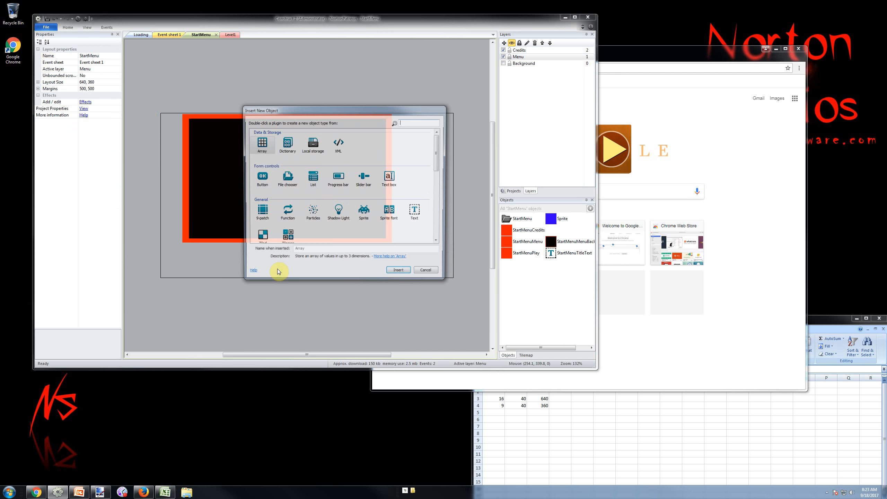
double_click(414, 212)
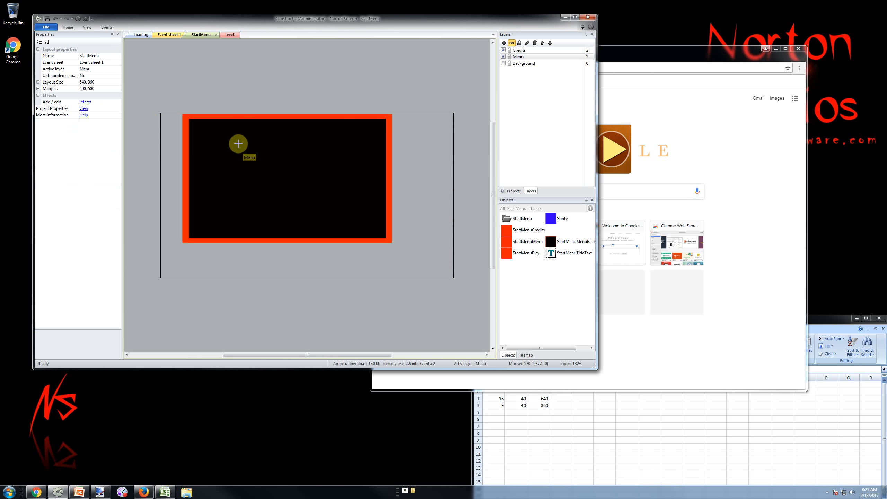
left_click(238, 143)
left_click(118, 207)
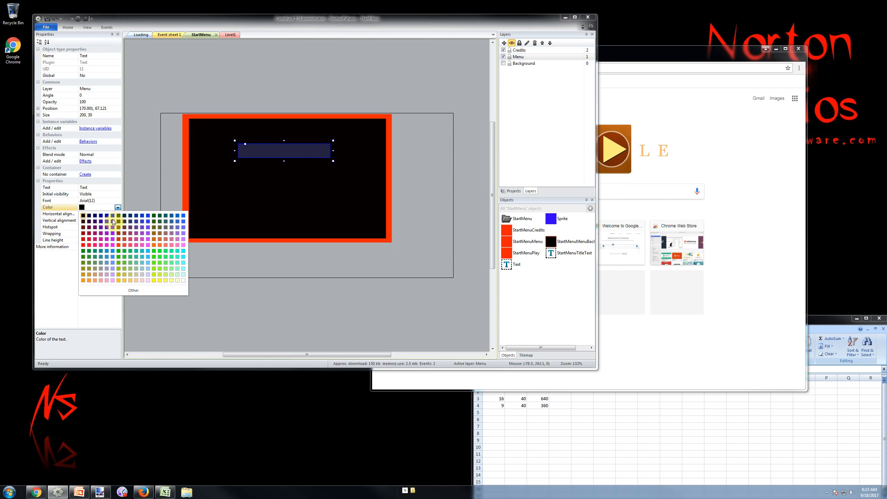
left_click(83, 240)
left_click(101, 189)
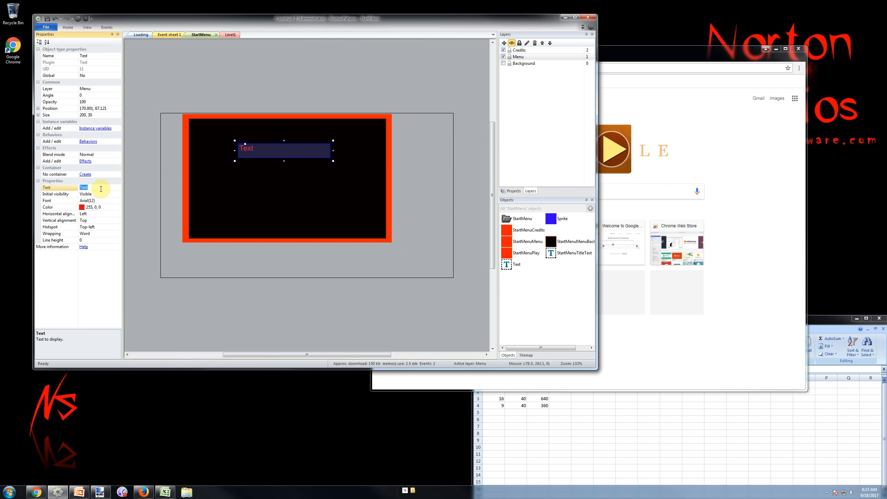
type("elcome to the Menu!")
key("Return")
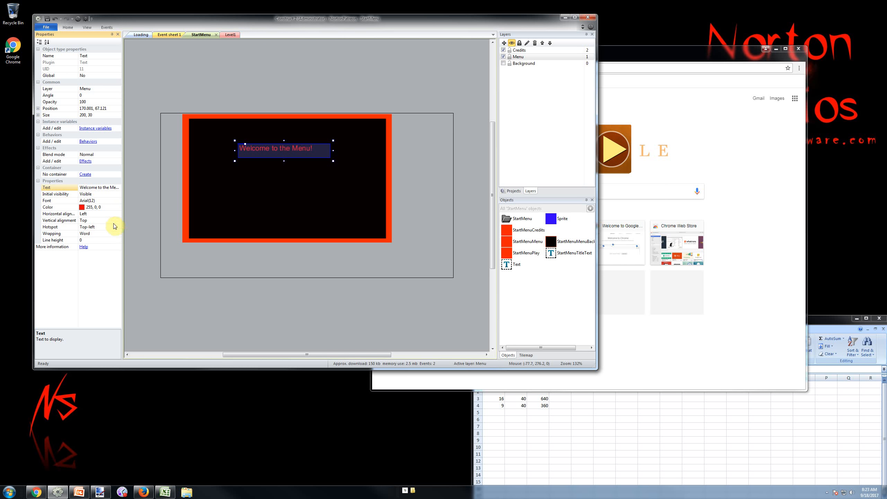
Step: Centre the welcome text horizontally and move it up to the inner upper edge of the menu background
left_click(118, 214)
left_click(94, 224)
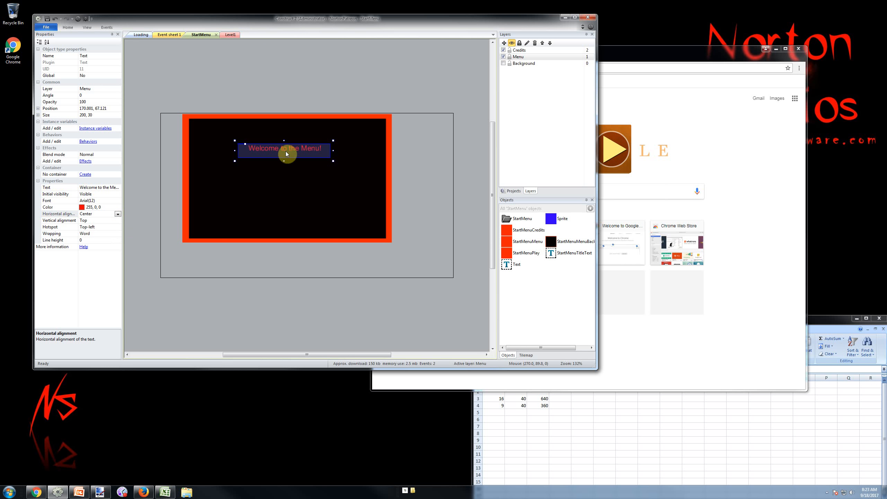
left_click_drag(287, 152, 291, 124)
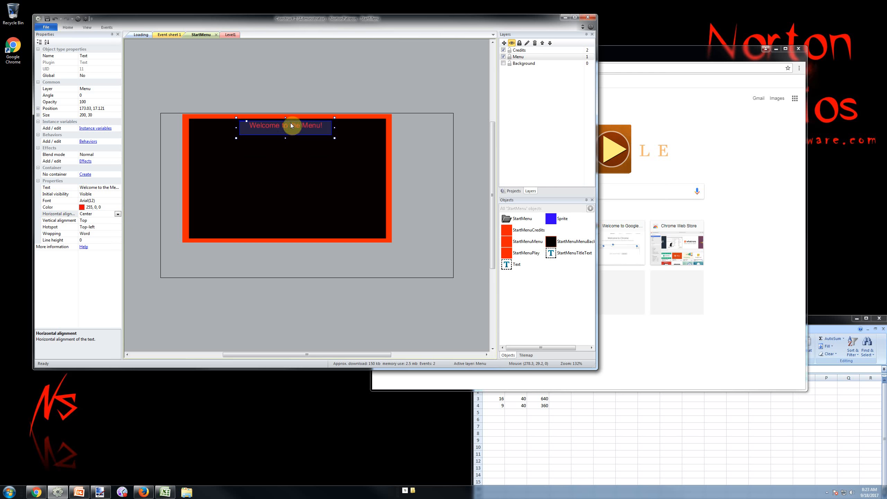
left_click(367, 267)
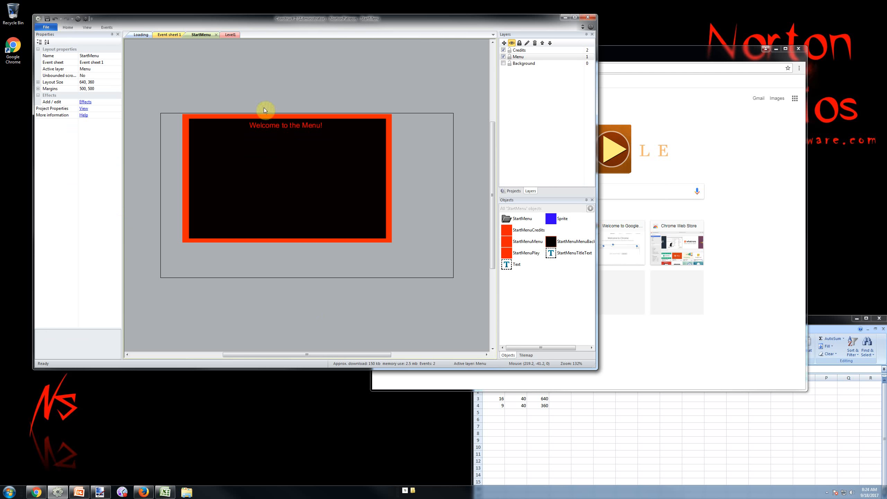
Step: Rename the "Welcome to the Menu!" text object as StartMenuMenuTitle
left_click(271, 125)
left_click(100, 55)
type("StartMenuMenuTi")
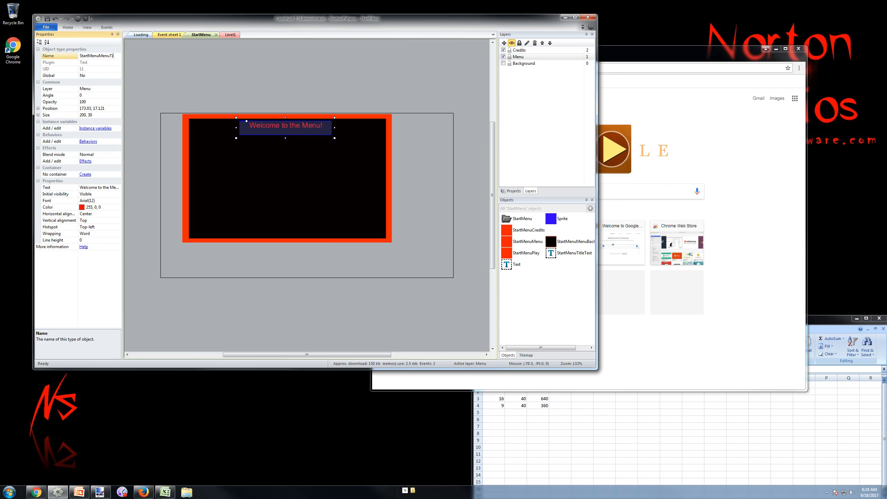
type("tle")
key("Return")
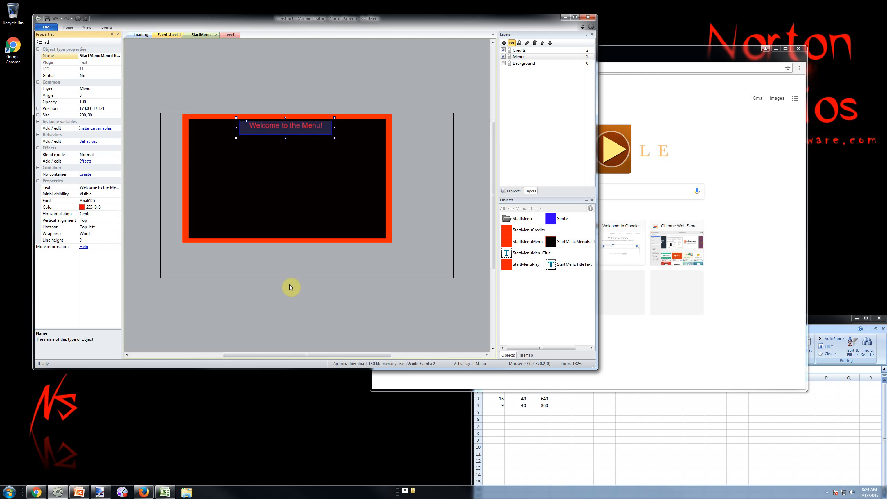
left_click(279, 289)
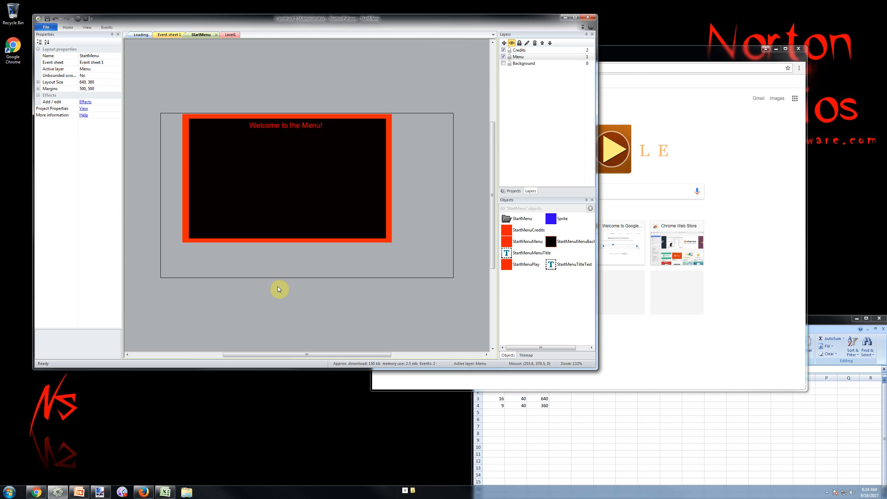
double_click(279, 289)
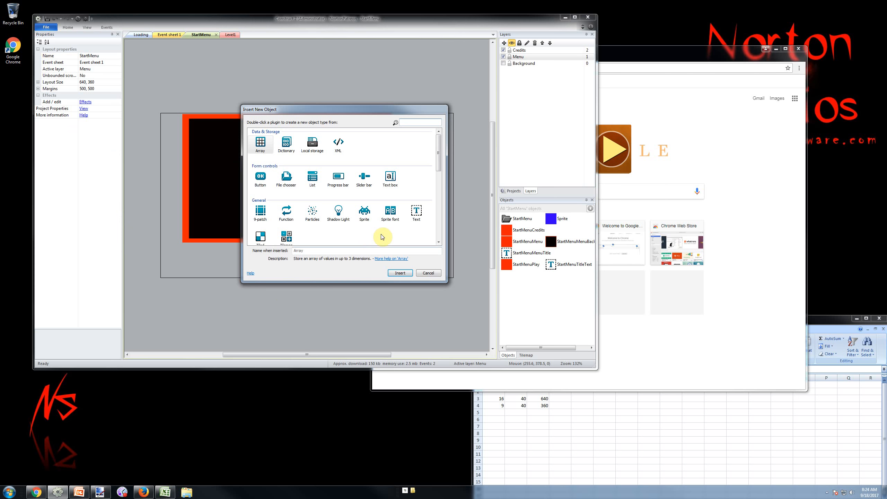
double_click(365, 211)
left_click(287, 303)
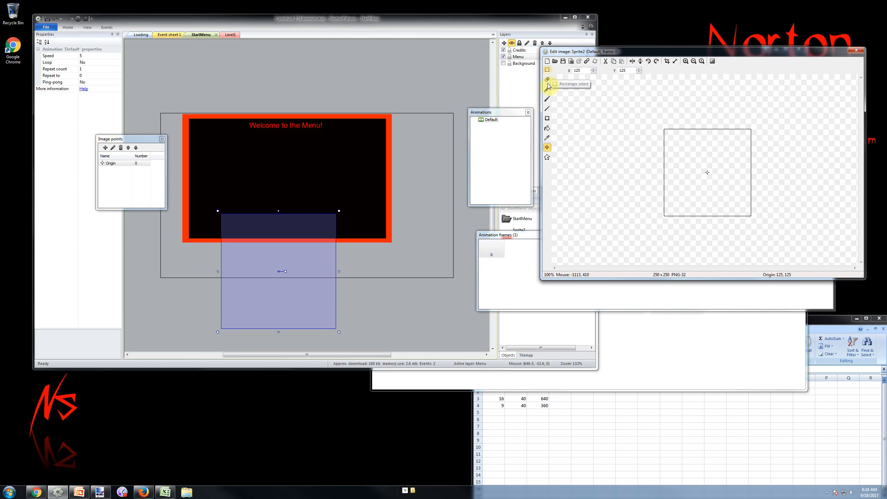
left_click(548, 128)
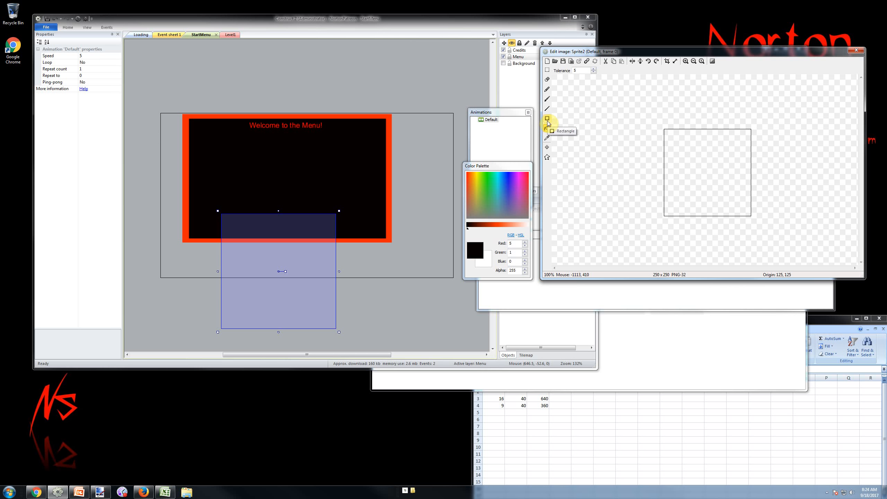
left_click(855, 52)
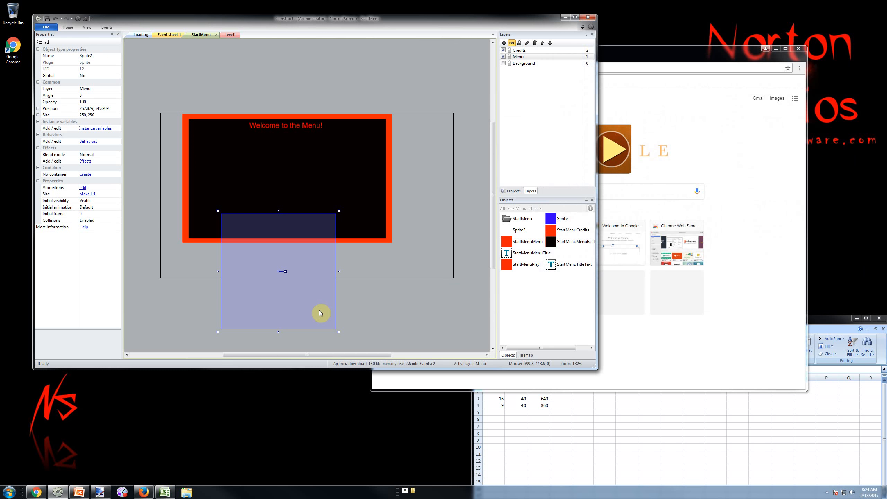
key("Delete")
Step: Insert another Text object in the lower part of the menu background and set its color to red (255, 0, 0)
double_click(273, 282)
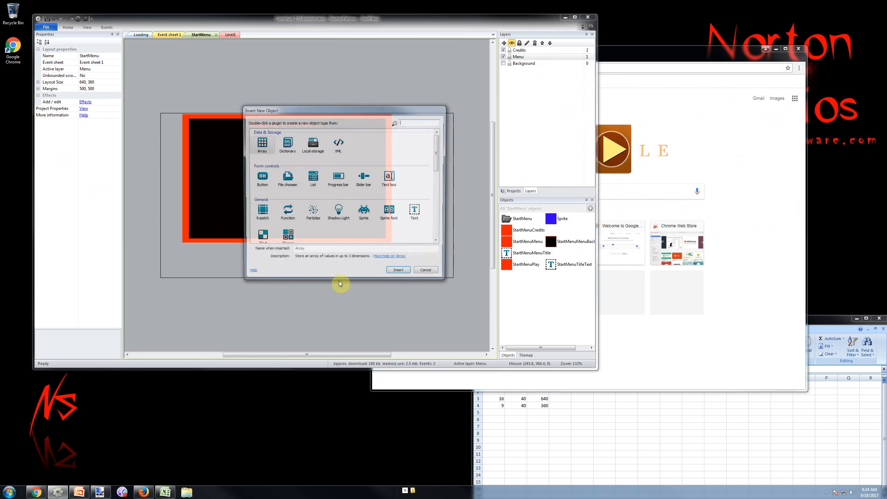
double_click(413, 211)
left_click(268, 200)
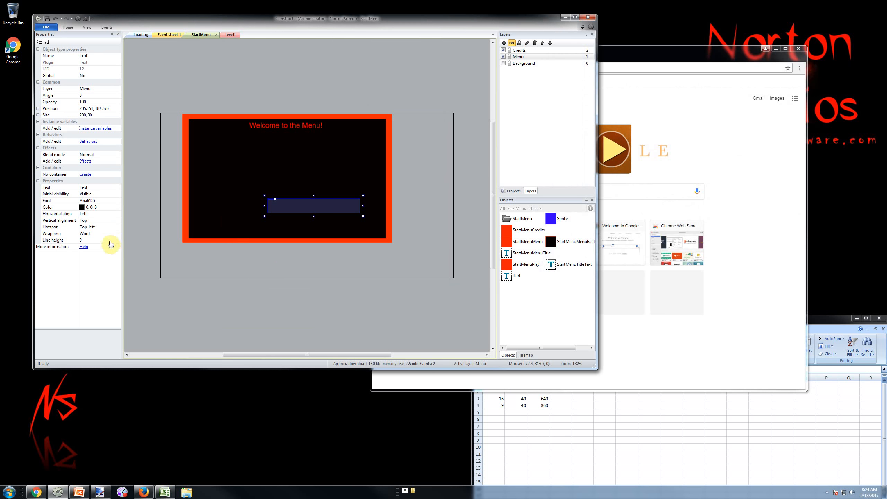
left_click(119, 209)
left_click(82, 247)
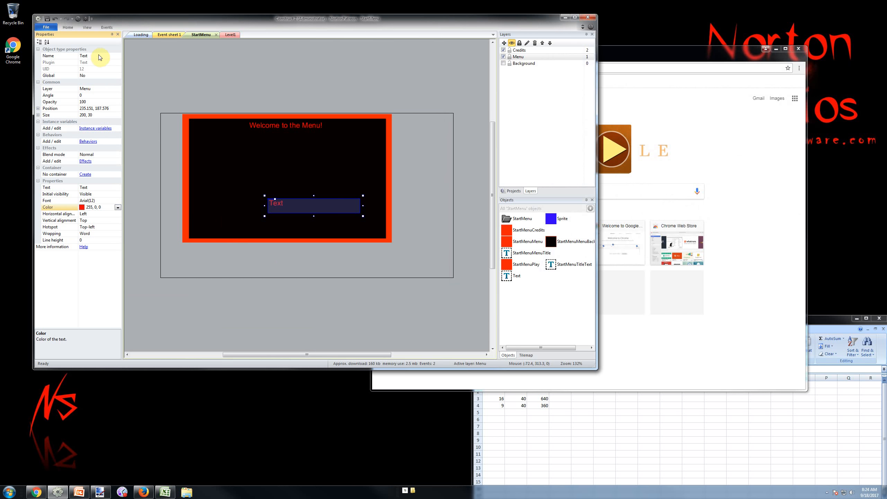
Step: Rename the lower text object as StartMenuMenuDifficultyText
left_click(99, 56)
type("StartMenuDi")
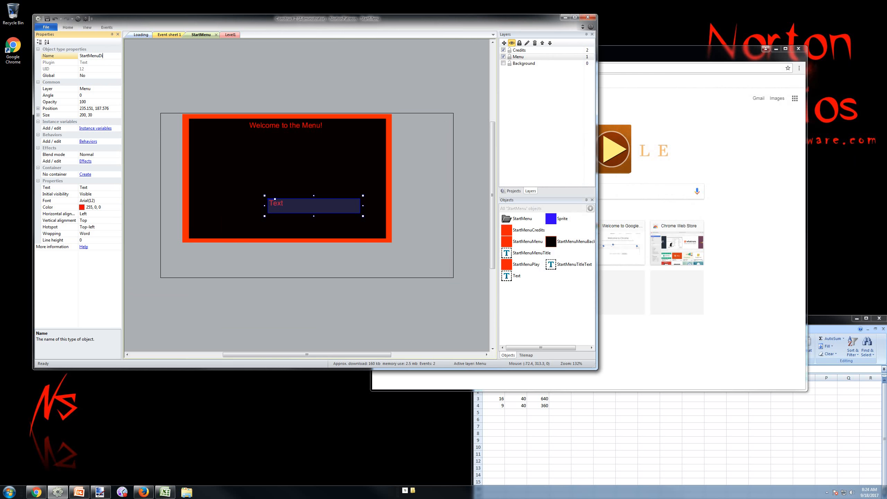
type("fficultyText")
type("u")
key("Return")
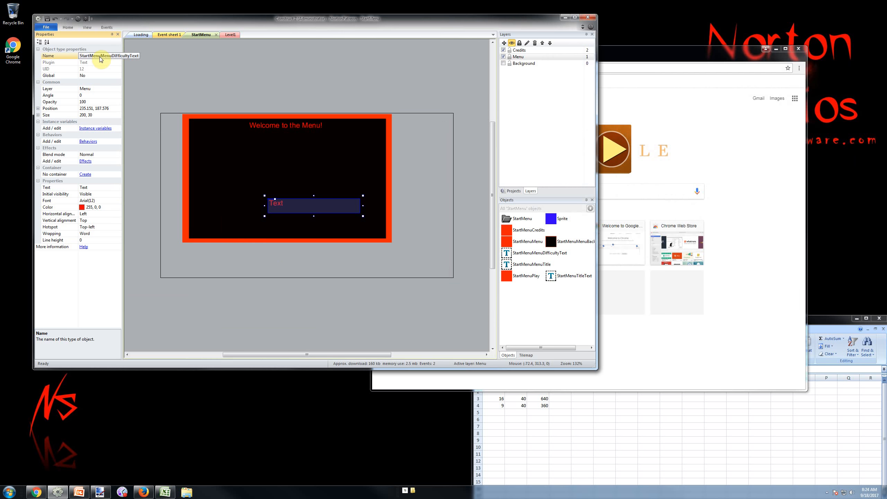
Step: Set the displayed text of StartMenuMenuDifficultyText to "Difficulty: Normal"
left_click(99, 188)
type("Difficulty:")
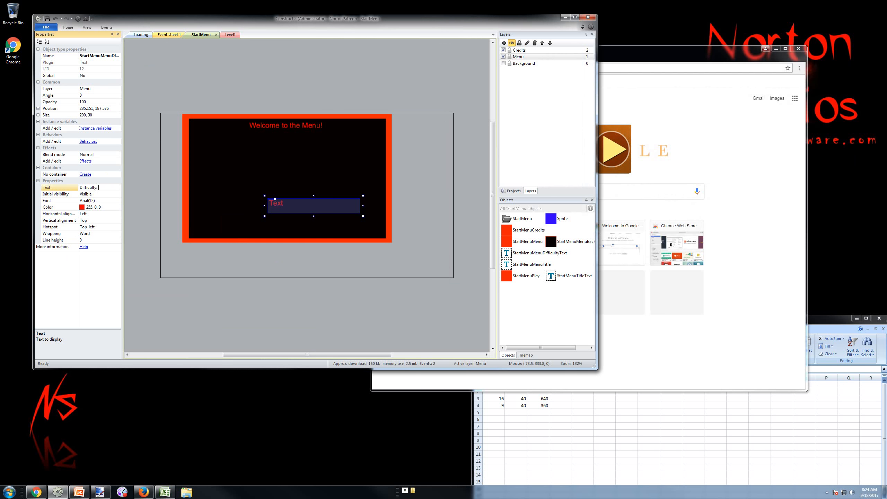
type(" Normal")
key("Return")
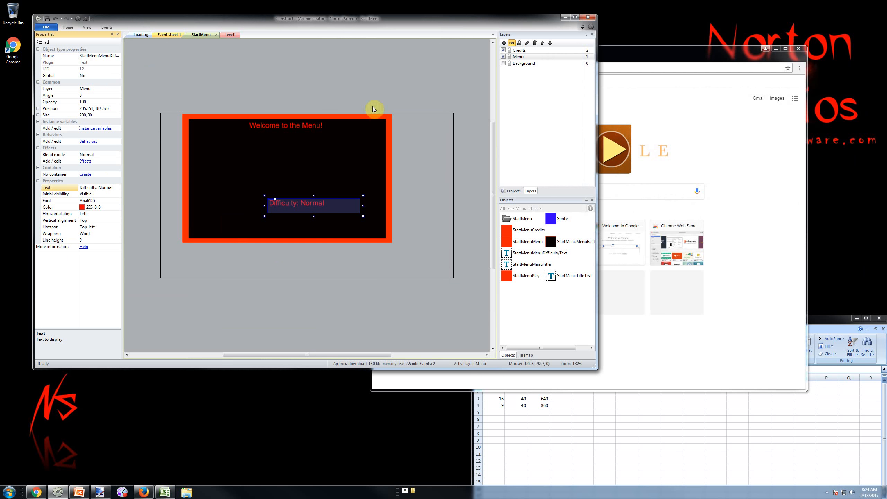
Step: Shift the difficulty text toward the middle of the menu panel and enlarge its box to about 241 × 43
left_click_drag(293, 204, 265, 190)
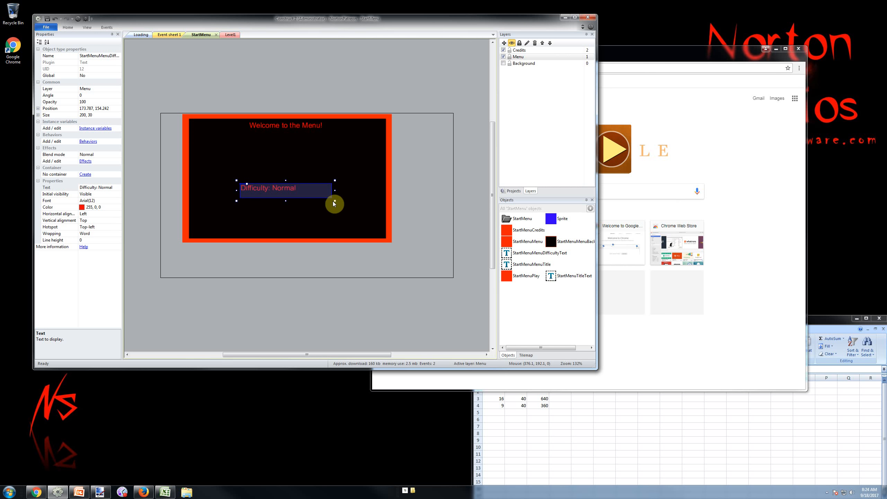
left_click_drag(334, 202, 354, 207)
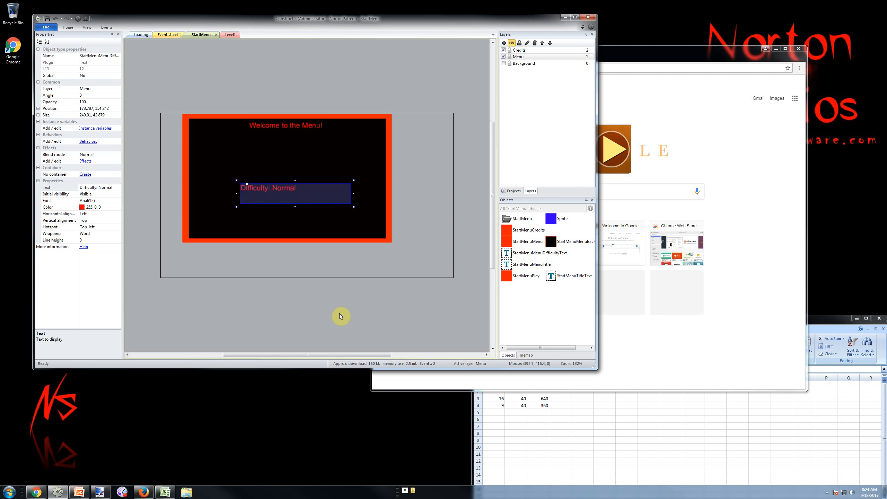
left_click(337, 315)
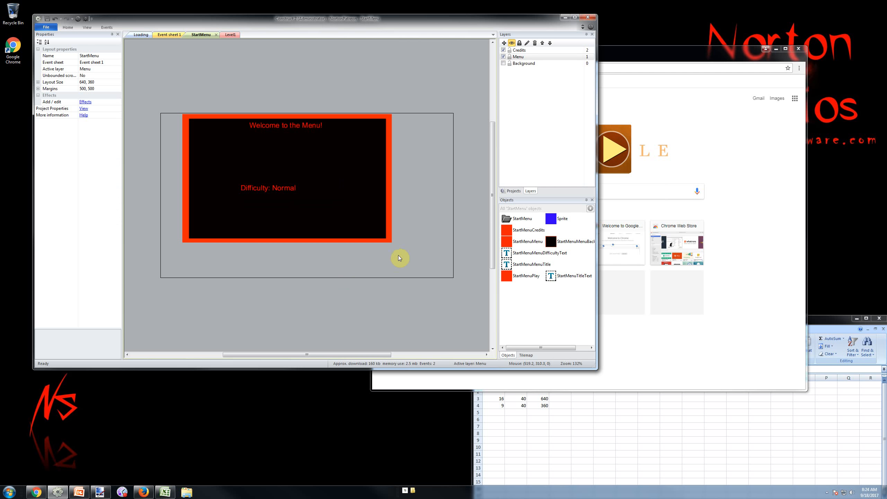
double_click(503, 56)
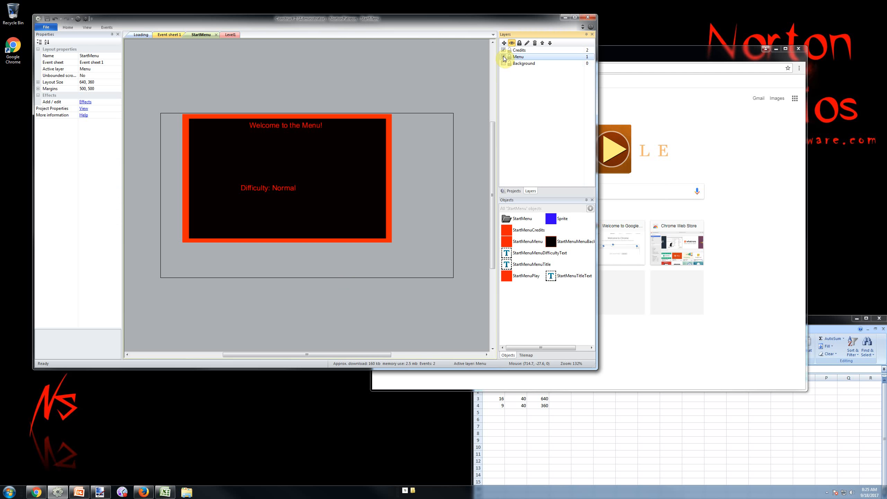
Step: Center-align the difficulty text horizontally and position its box in the middle of the panel, below the welcome title
left_click_drag(273, 192, 292, 184)
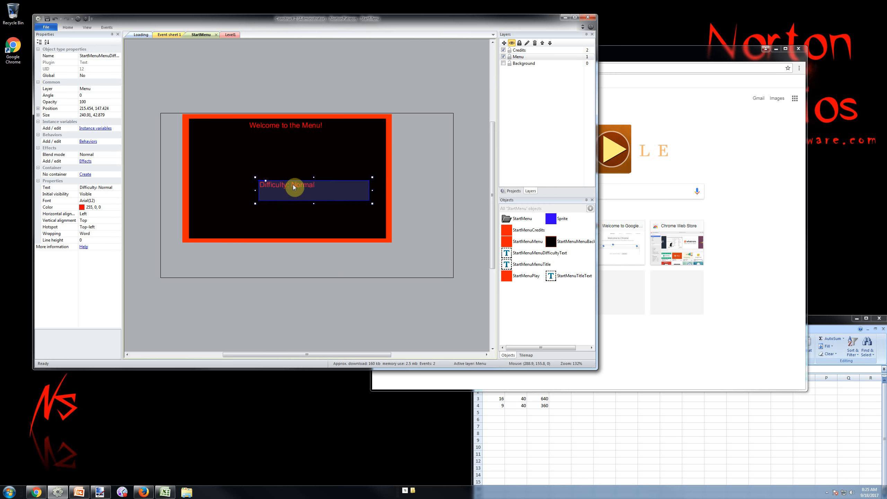
left_click(118, 214)
left_click(115, 227)
left_click_drag(311, 190, 281, 190)
left_click(306, 299)
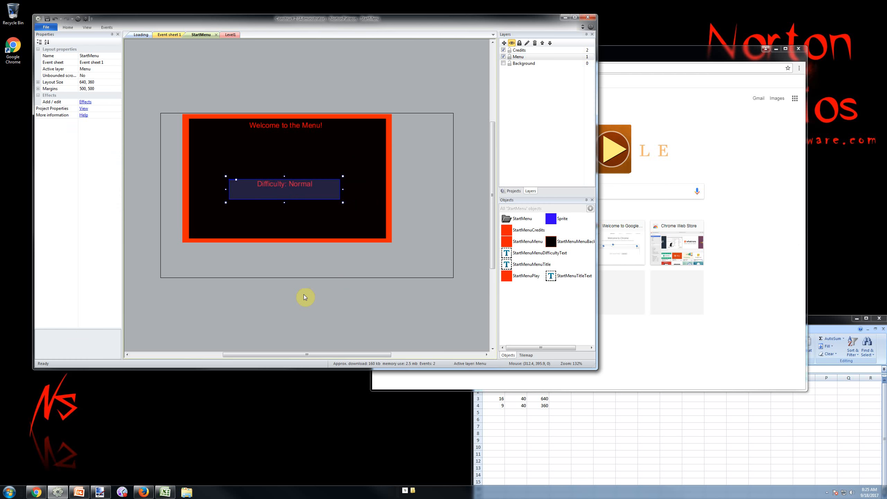
Step: Hide the Menu layer in the editor and make the Credits layer the active, visible layer
left_click(504, 57)
left_click(504, 49)
left_click(516, 50)
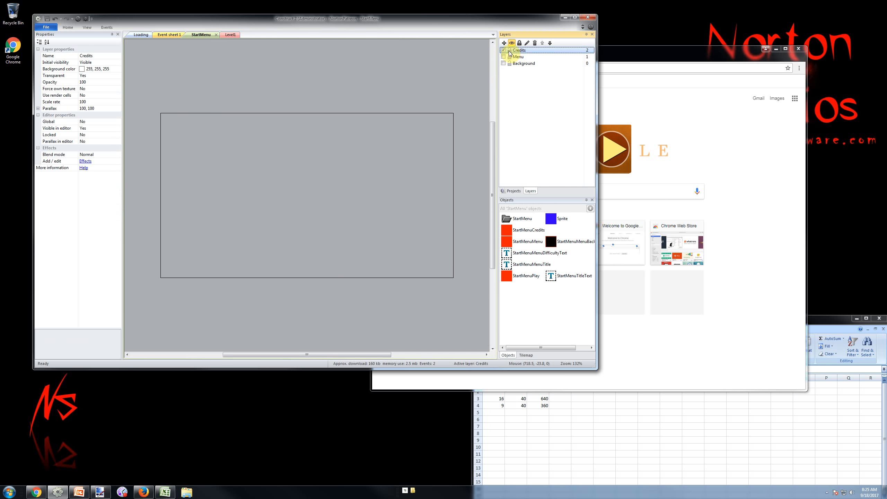
left_click(504, 50)
Step: Insert a new Sprite object on the Credits layer and fill its whole image with orange-red
double_click(224, 219)
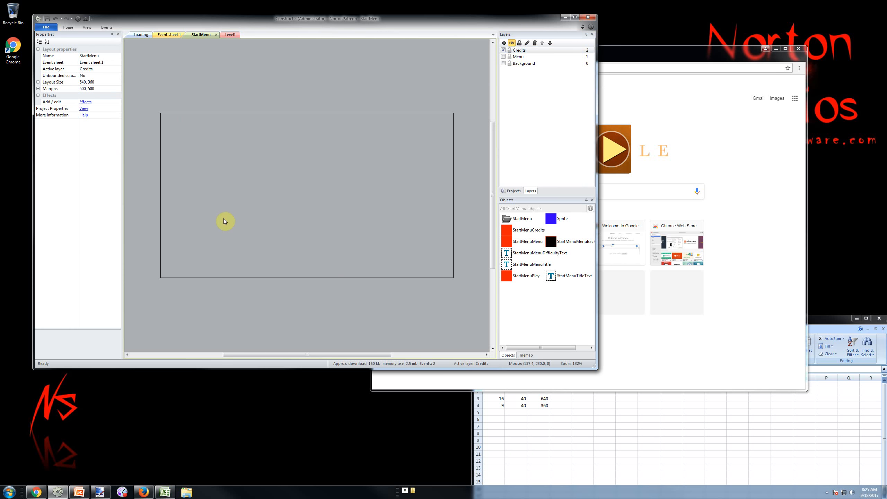
double_click(365, 216)
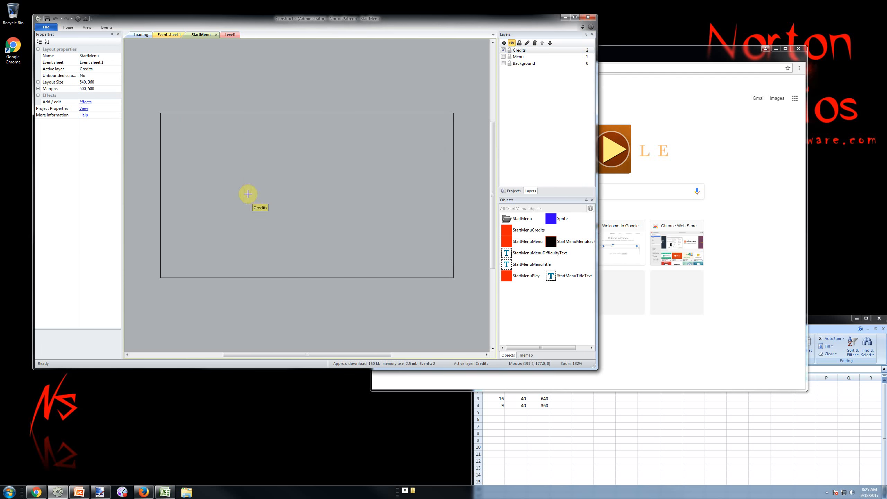
left_click(247, 194)
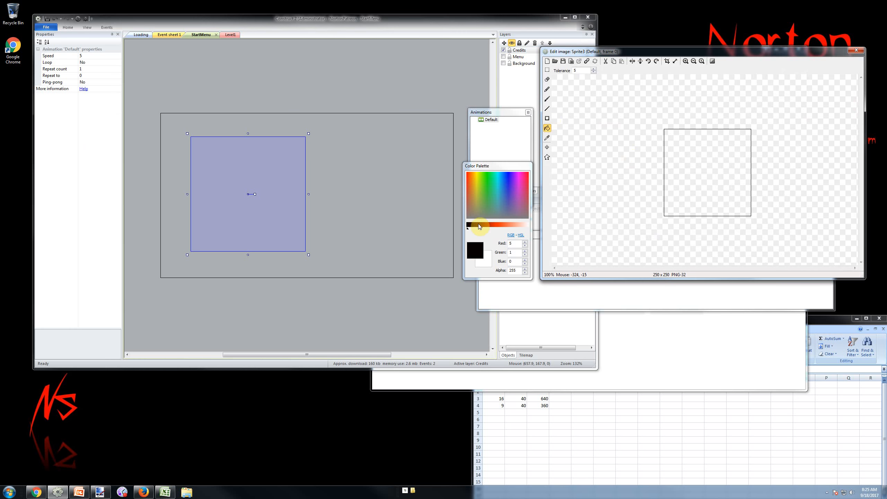
left_click(471, 175)
left_click(669, 167)
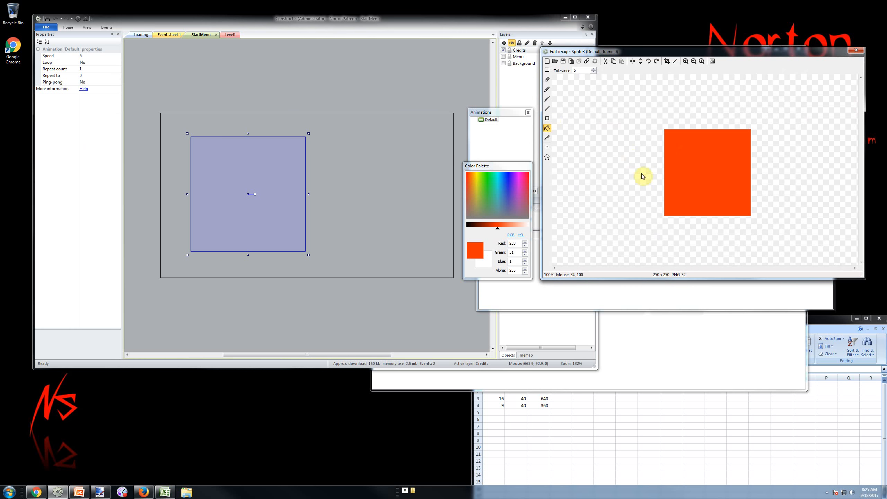
Step: Draw a filled dark brown (46, 9, 0) rectangle in the sprite image, leaving a thin orange-red border, and close the image editor
left_click(547, 118)
left_click_drag(491, 227, 476, 228)
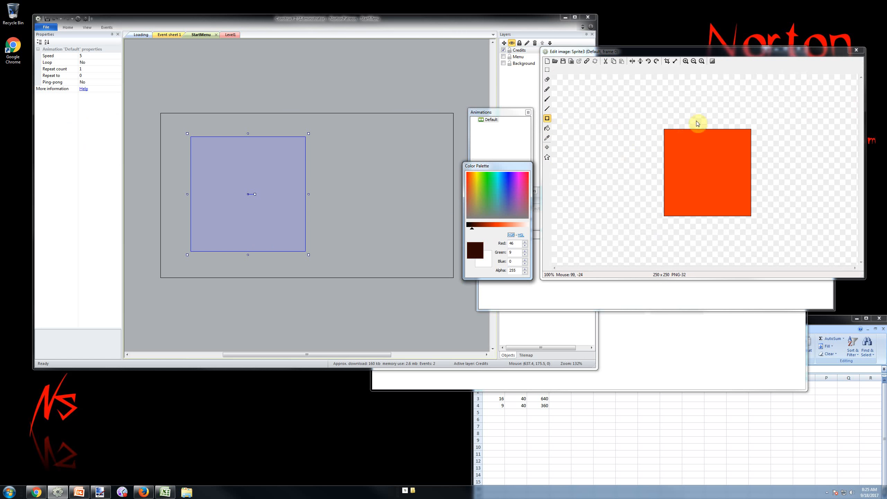
left_click_drag(667, 131, 750, 215)
left_click(856, 50)
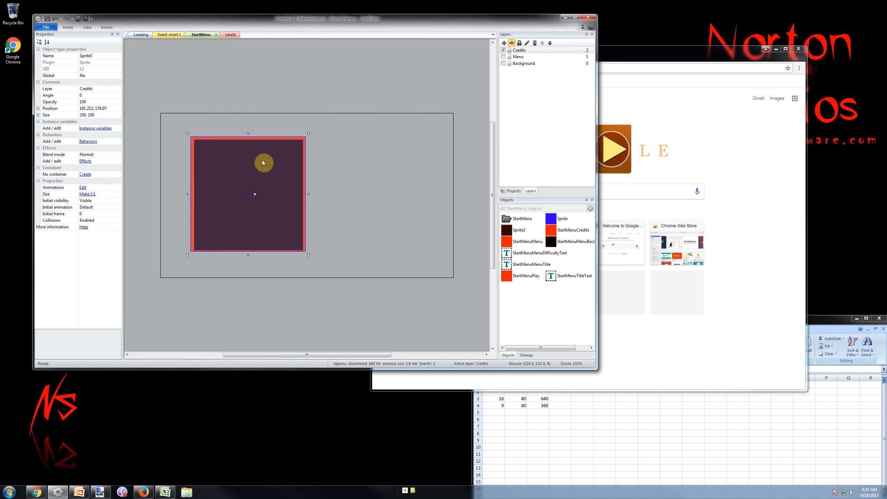
Step: Move the bordered credits sprite to the layout's upper-left area and stretch it to about 548 × 255
left_click_drag(263, 173, 246, 155)
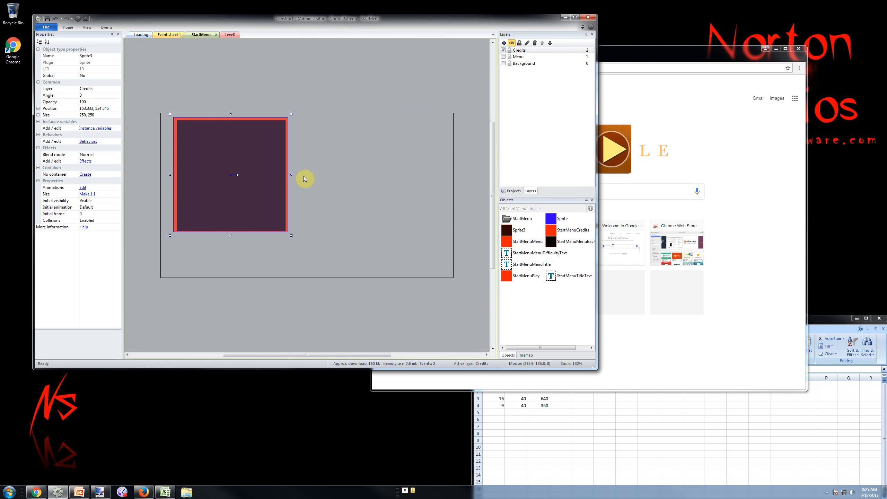
left_click_drag(292, 175, 428, 174)
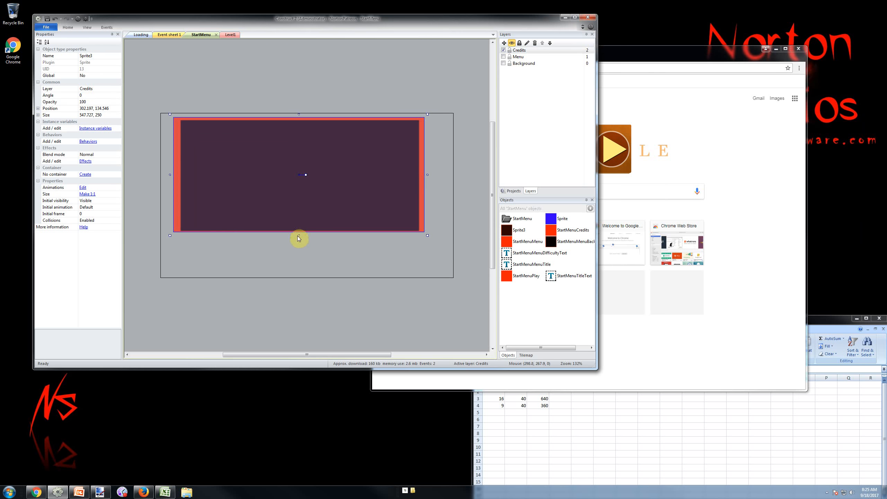
left_click(336, 77)
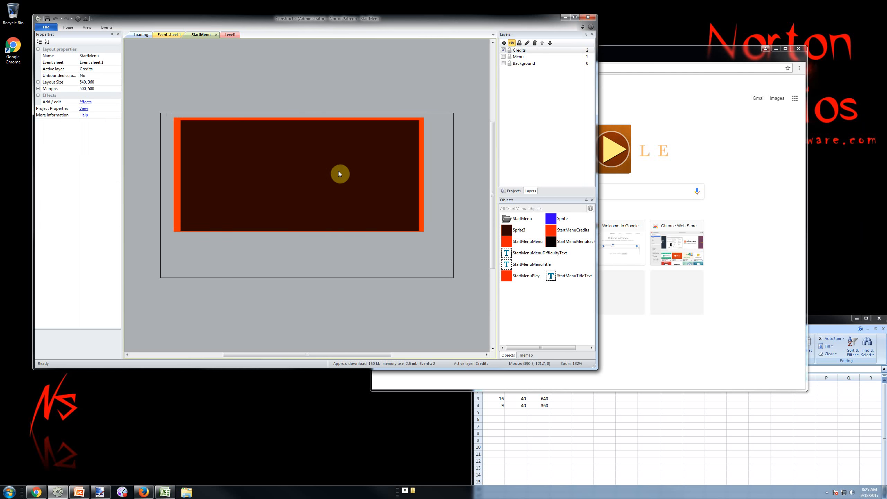
left_click(338, 173)
left_click_drag(297, 236, 298, 238)
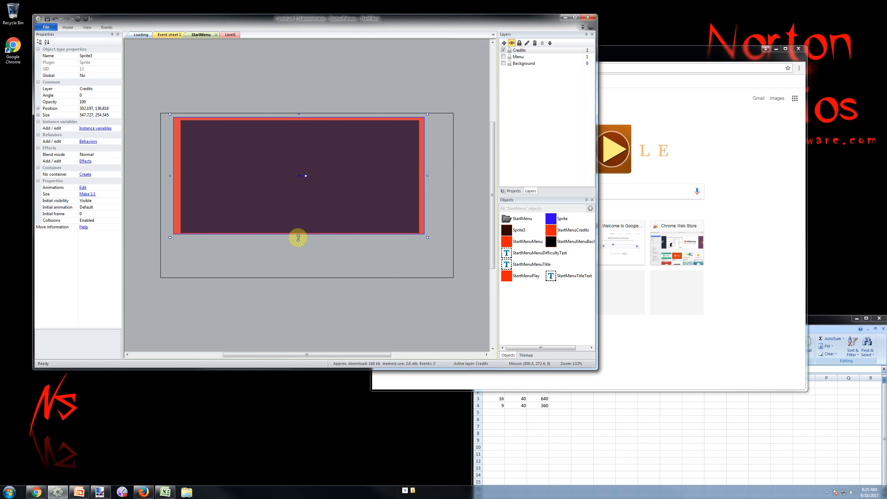
left_click(399, 87)
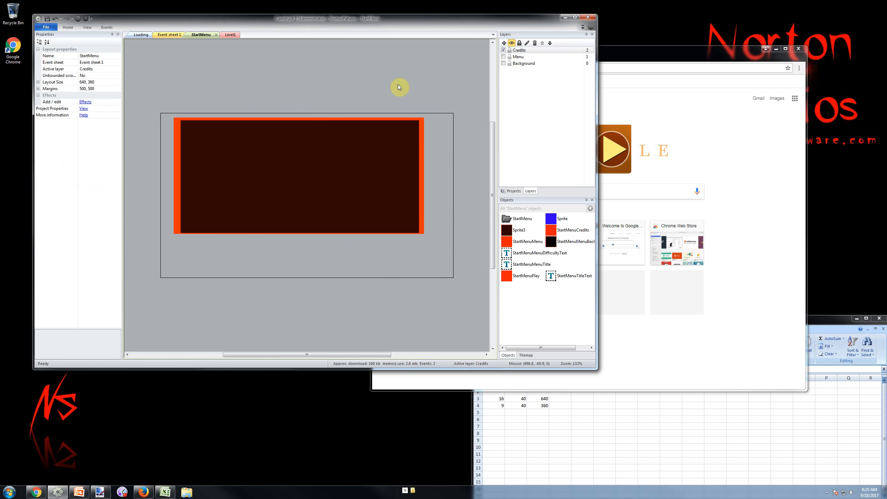
Step: Insert a Text object on the credits panel and set its color to red (255, 0, 0)
double_click(283, 268)
left_click(416, 211)
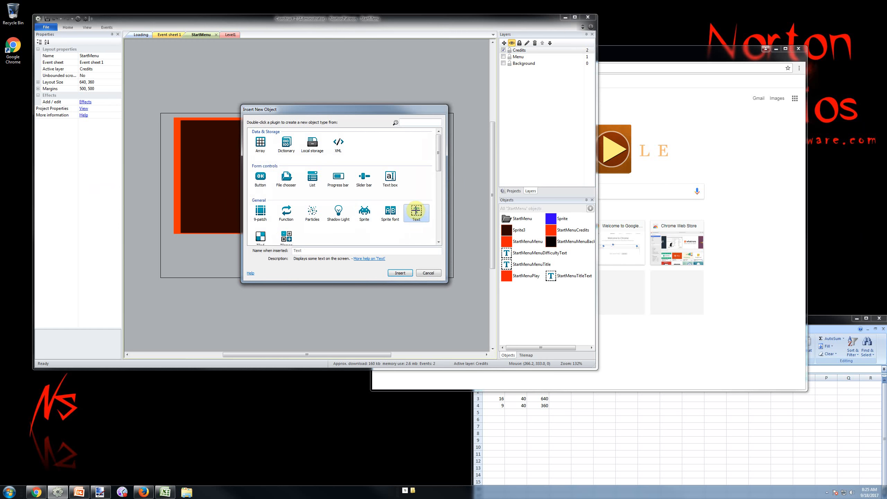
double_click(416, 211)
left_click(242, 155)
left_click(118, 207)
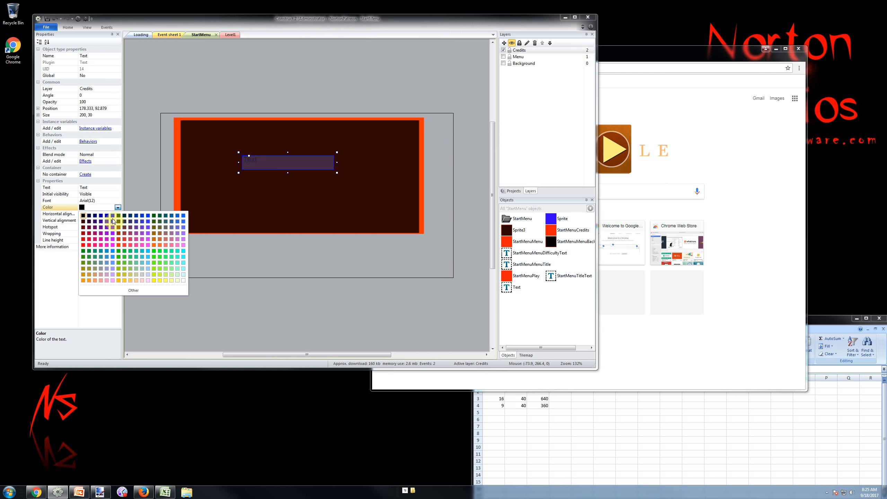
left_click(83, 246)
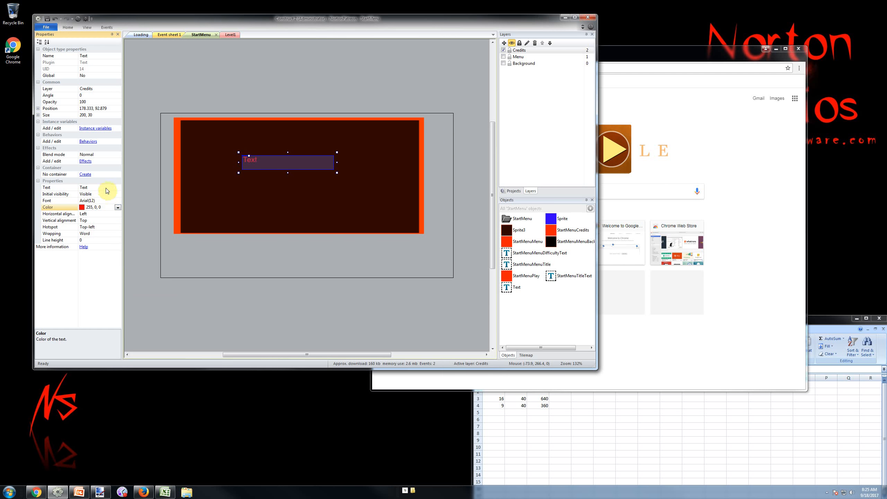
Step: Set the new text object's displayed text to "Thanks to:" and move it near the upper-left corner of the credits panel
left_click(105, 187)
type("S")
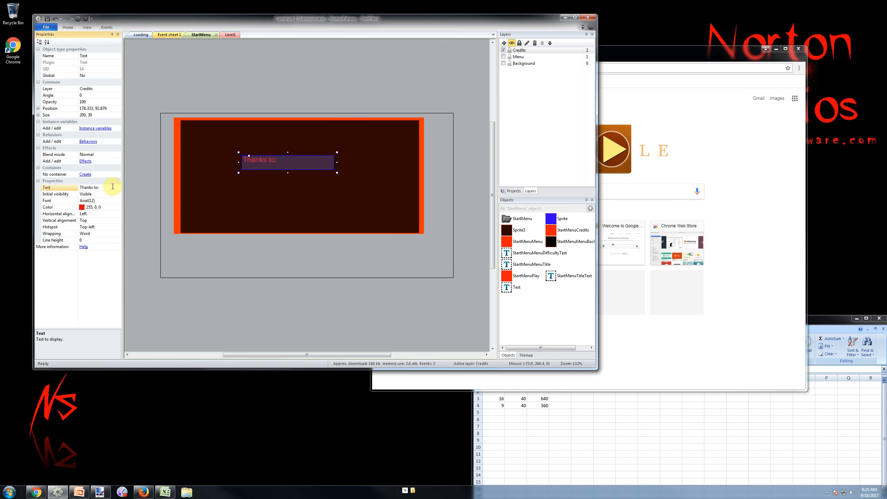
left_click(223, 175)
left_click_drag(253, 161, 223, 130)
left_click(248, 97)
left_click(228, 129)
left_click(231, 99)
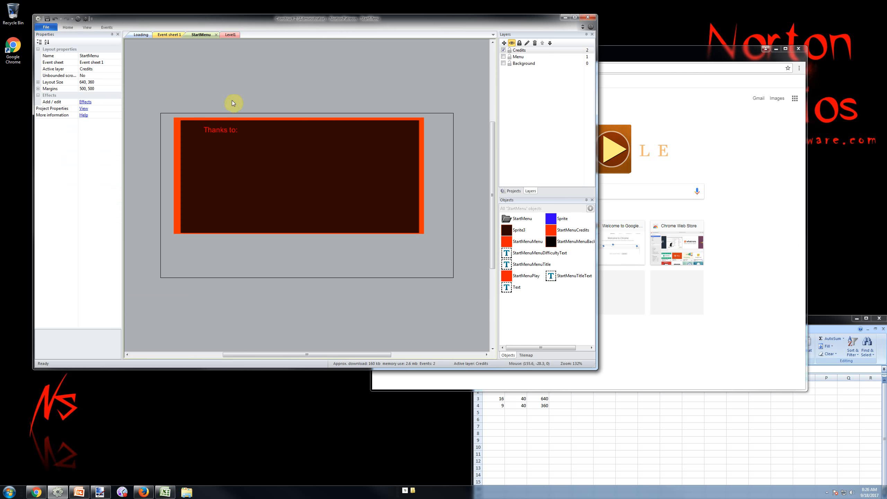
left_click(225, 135)
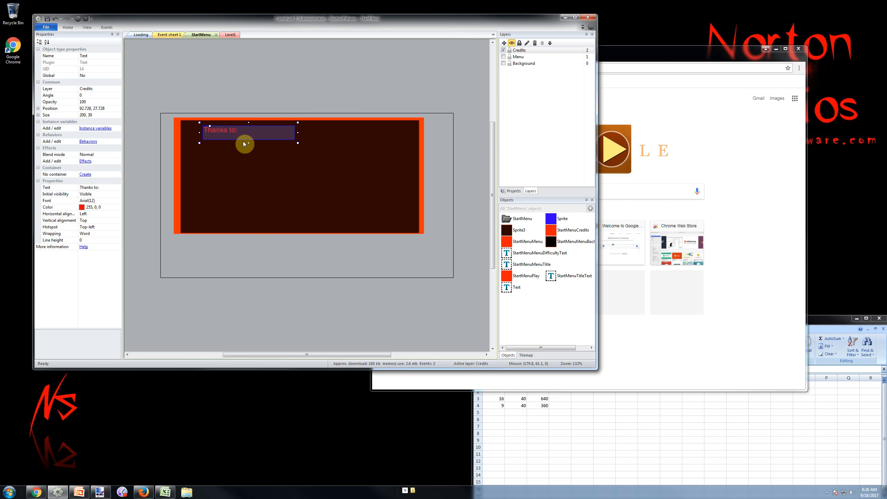
left_click(266, 94)
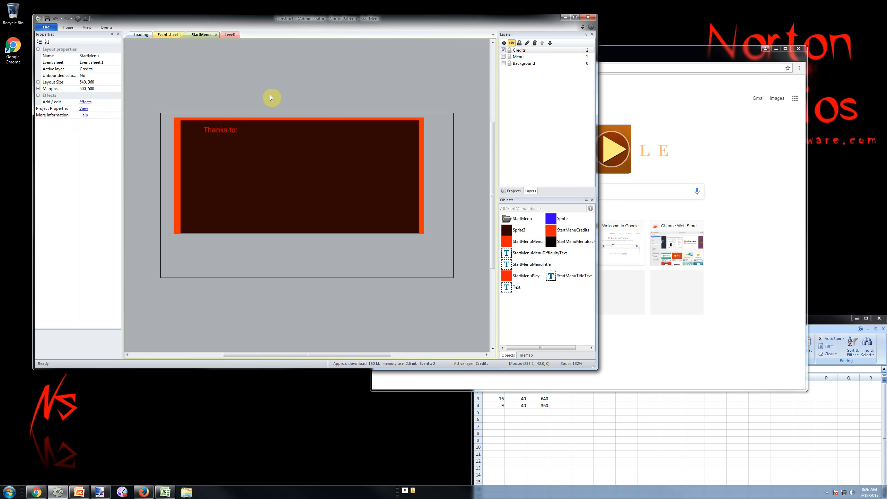
Step: Review the Background, Menu and Credits layers one at a time by toggling their editor visibility
left_click(504, 50)
left_click(503, 63)
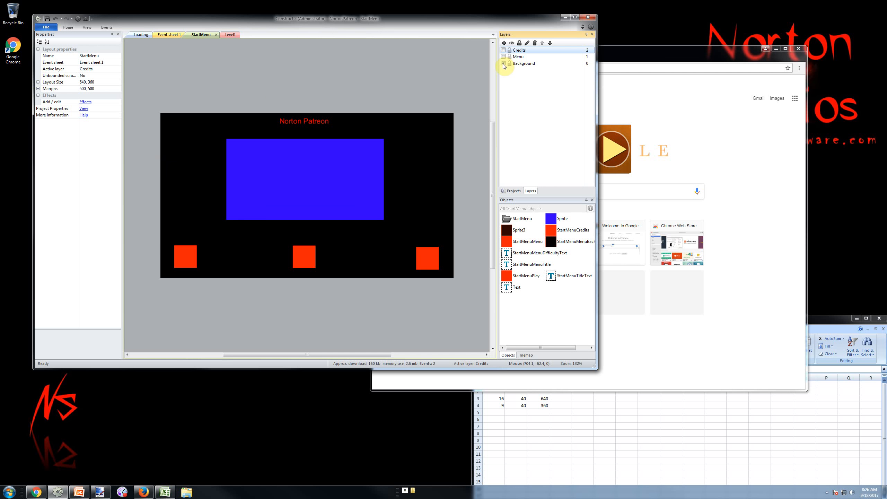
left_click(503, 63)
left_click(503, 57)
left_click(503, 57)
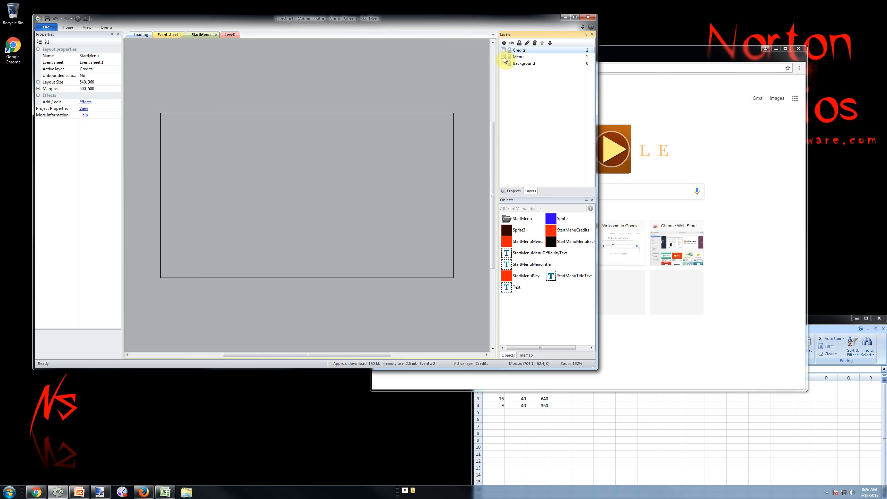
left_click(503, 50)
left_click(504, 50)
Step: Show the Background, Menu and Credits layers together in the editor
left_click(503, 63)
left_click(504, 57)
left_click(504, 50)
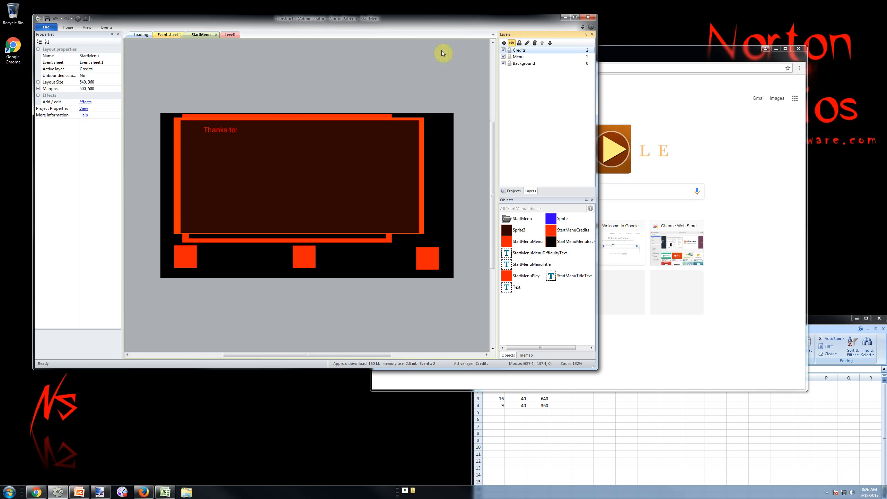
Step: Set the Credits layer's initial visibility to Invisible
left_click(520, 50)
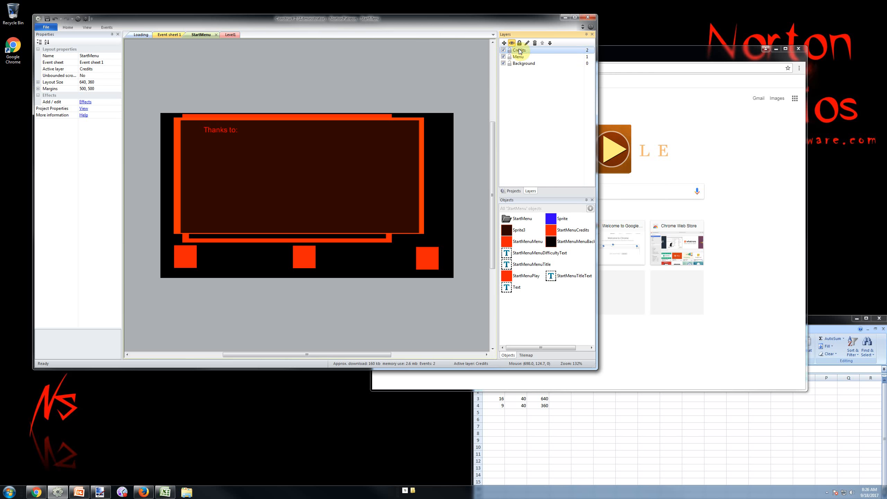
left_click(119, 62)
left_click(298, 84)
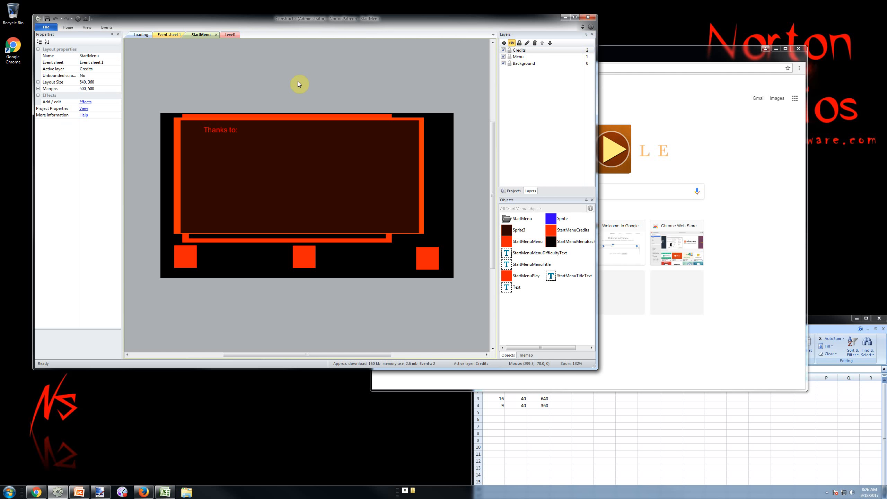
Step: Set the Menu layer's initial visibility to Invisible
left_click(520, 50)
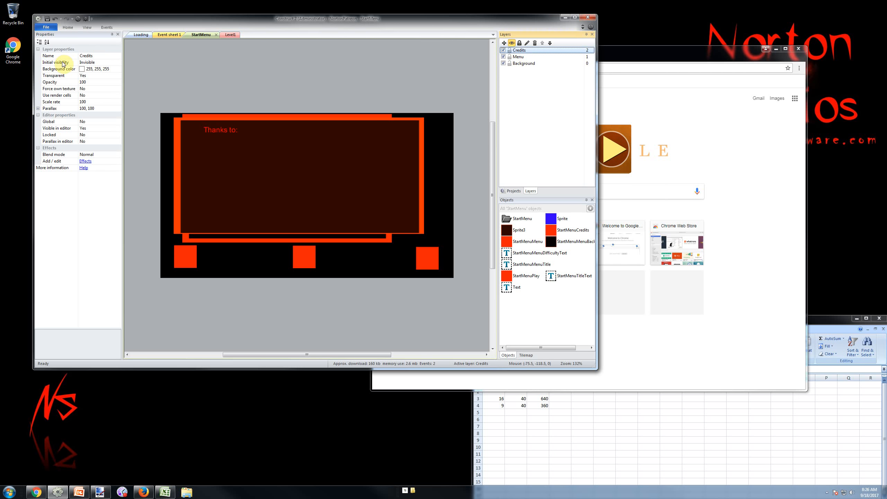
key("Down")
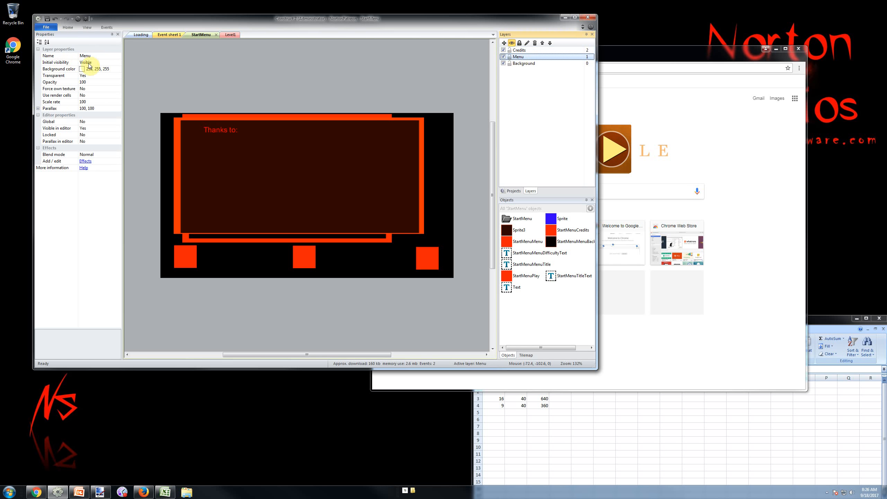
left_click(119, 62)
left_click(105, 74)
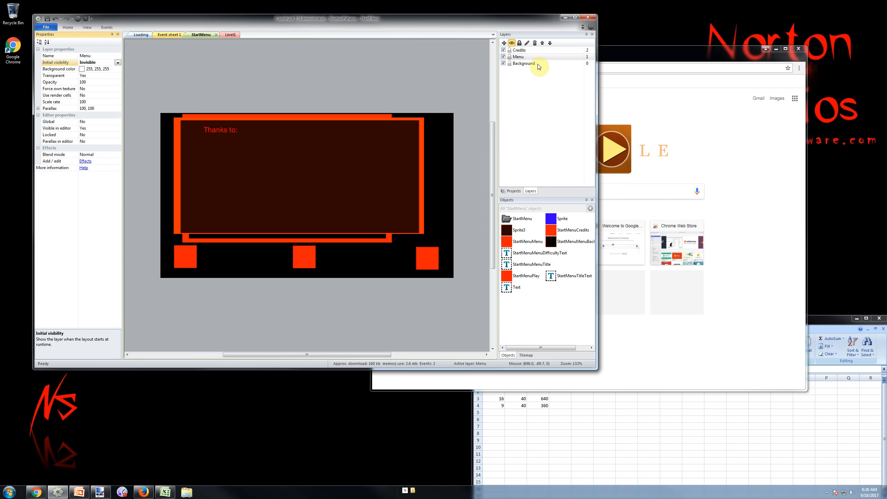
Step: Hide the Credits layer in the editor and toggle the Menu layer off and on to compare it with the Background
left_click(503, 50)
left_click(503, 57)
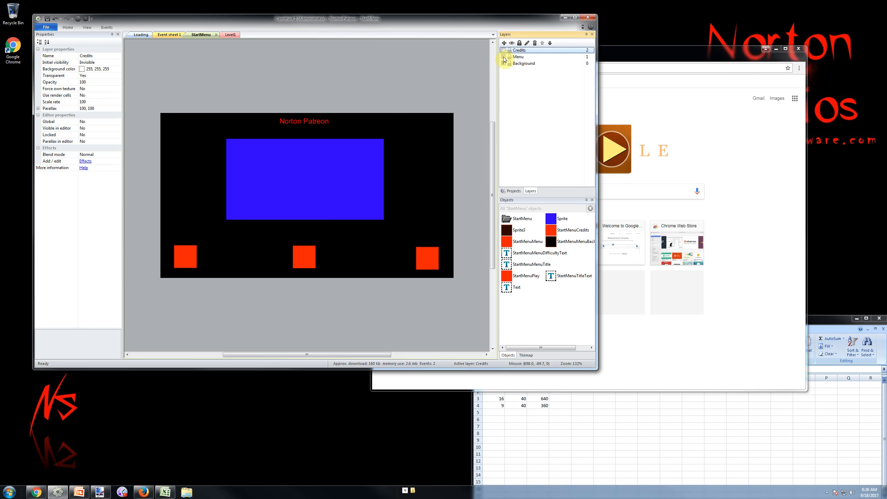
left_click(504, 57)
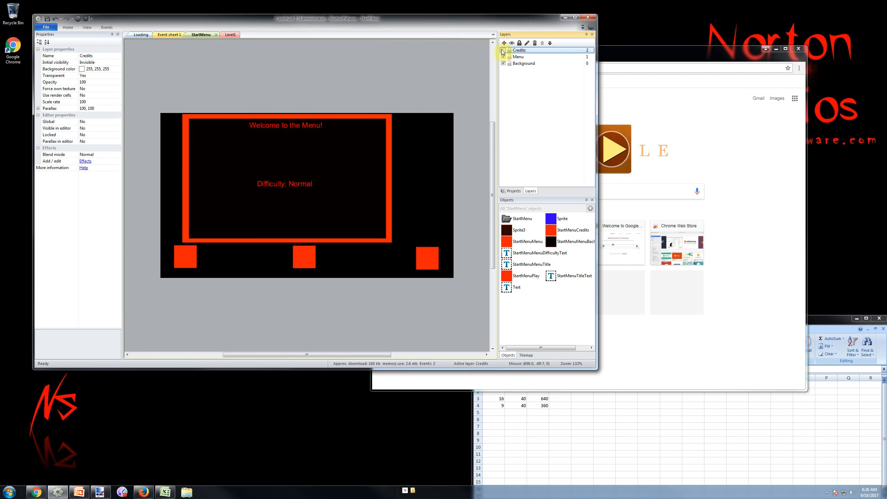
Step: Hide the Menu and Credits layers in the editor and preview the StartMenu layout in the browser
left_click(503, 51)
left_click(503, 57)
left_click(503, 50)
left_click(246, 68)
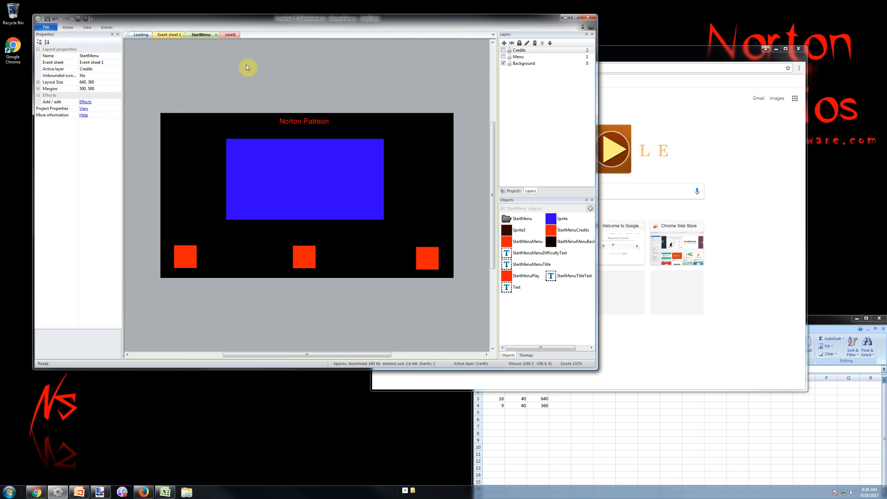
left_click(78, 19)
left_click(504, 56)
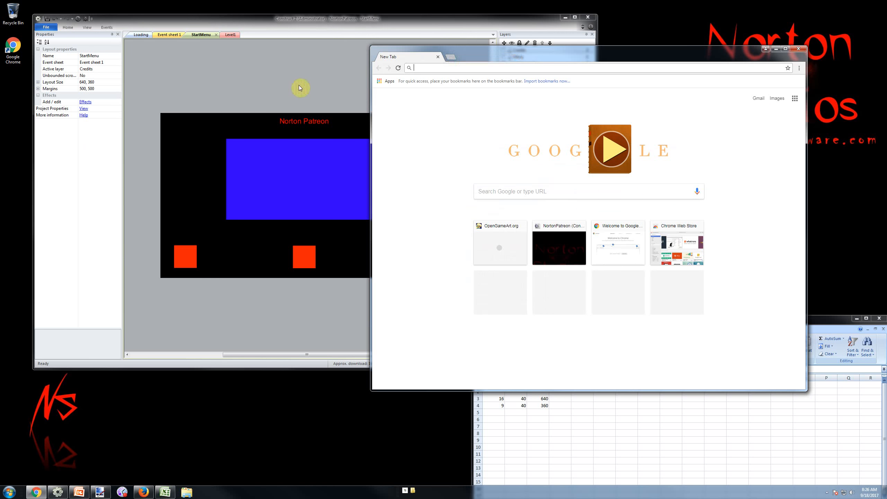
left_click(302, 87)
Step: Show the Menu and Credits layers in the editor and set the Menu layer's initial visibility to Visible
left_click(504, 56)
left_click(504, 50)
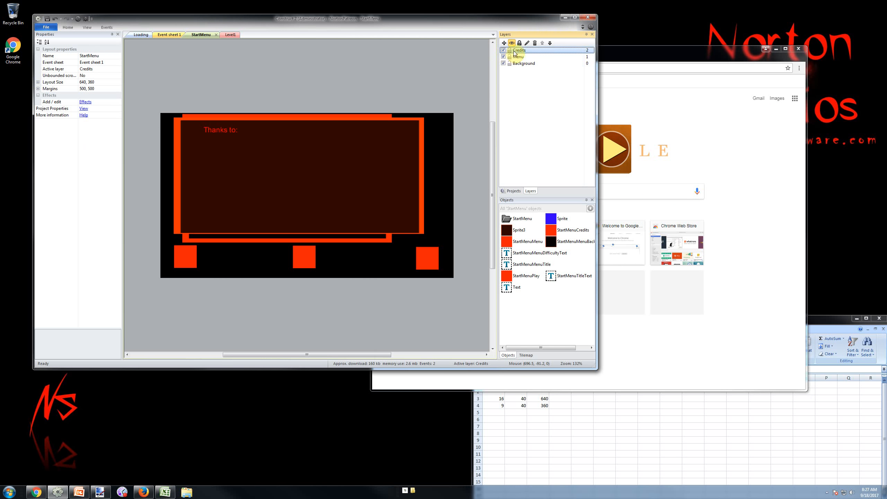
left_click(519, 57)
left_click(100, 62)
left_click(118, 63)
left_click(99, 74)
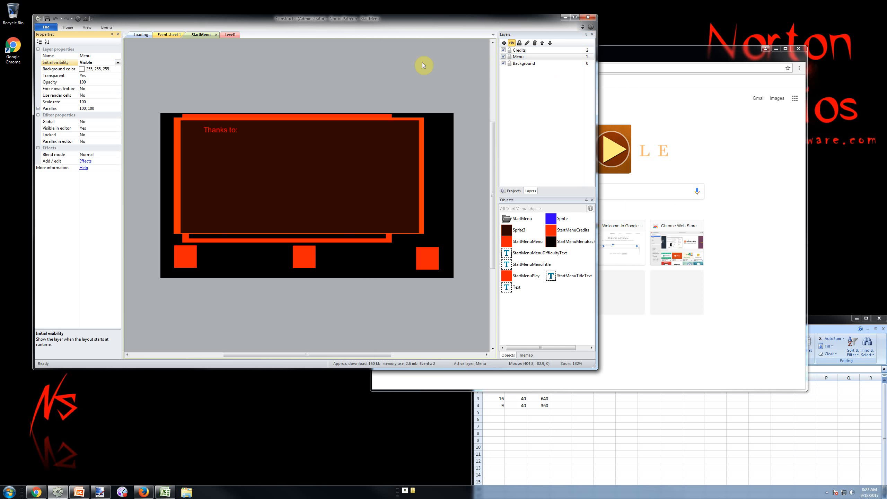
Step: Set the Credits layer's initial visibility to Visible
left_click(520, 50)
left_click(105, 63)
left_click(118, 62)
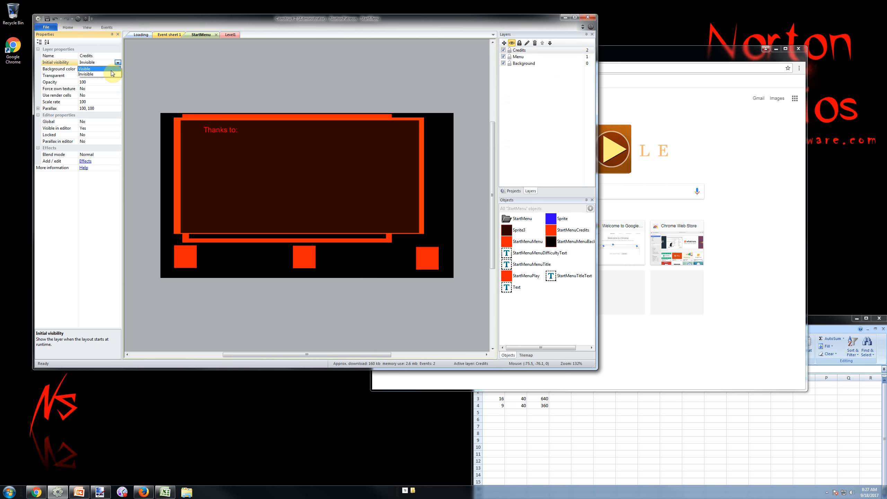
left_click(101, 69)
Step: Preview the layout in the browser with both overlay layers initially visible, and close the preview
left_click(78, 19)
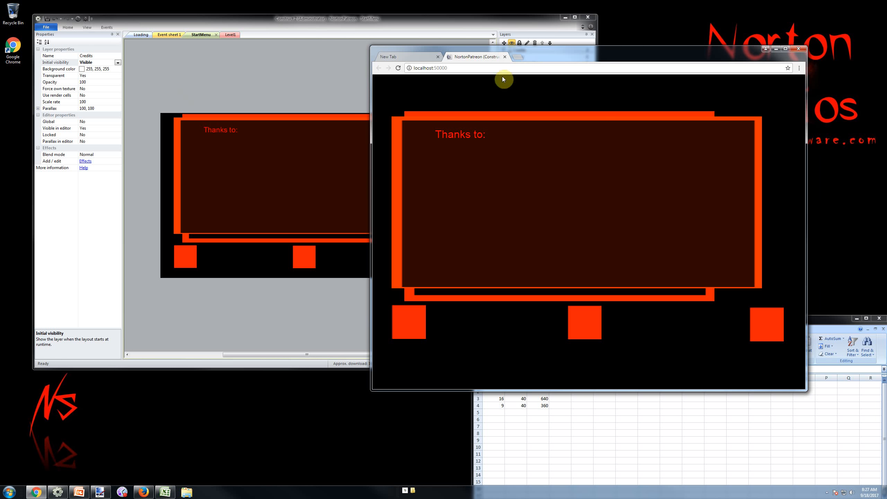
left_click(505, 57)
left_click(319, 86)
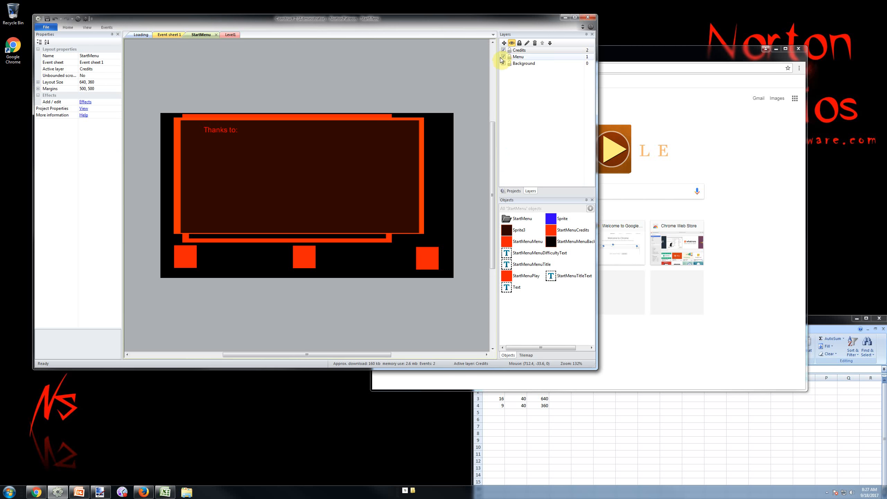
Step: Set the initial visibility of both the Credits and Menu layers back to Invisible
left_click(519, 50)
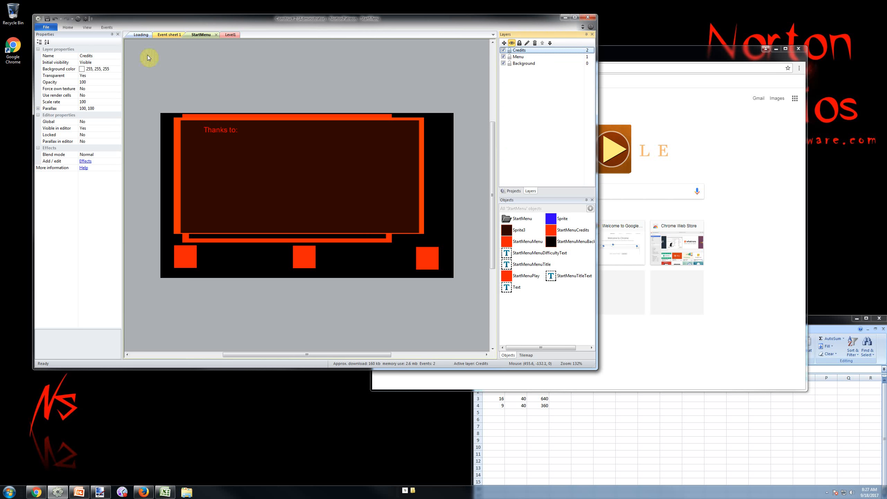
left_click(119, 62)
left_click(111, 74)
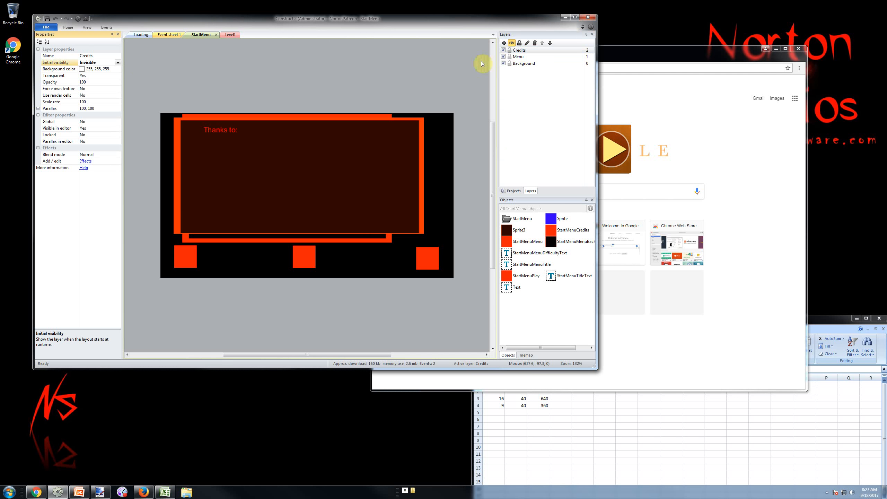
left_click(519, 57)
left_click(119, 63)
left_click(115, 74)
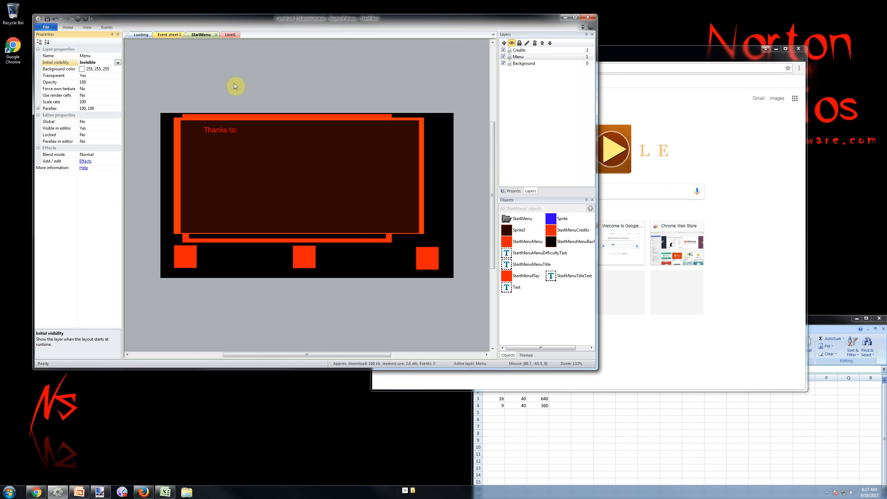
left_click(234, 84)
Step: Make Background the active layer and hide the Menu and Credits layers in the editor
left_click(524, 64)
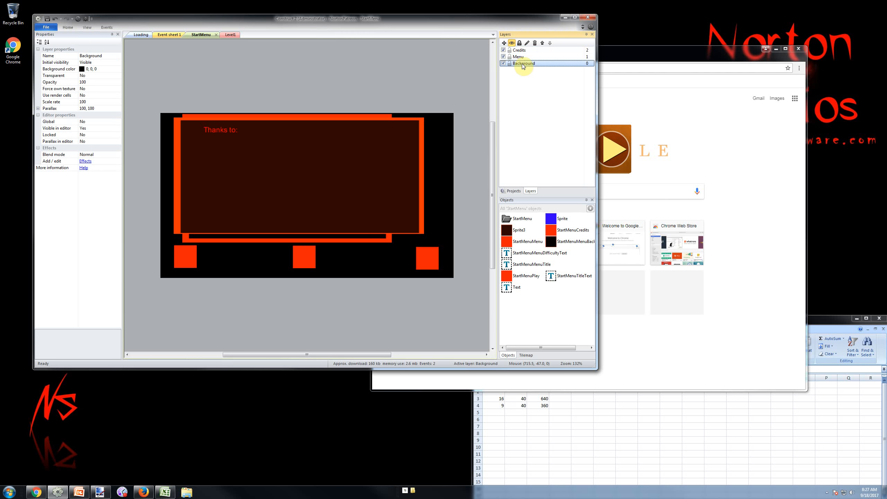
left_click(504, 57)
left_click(504, 50)
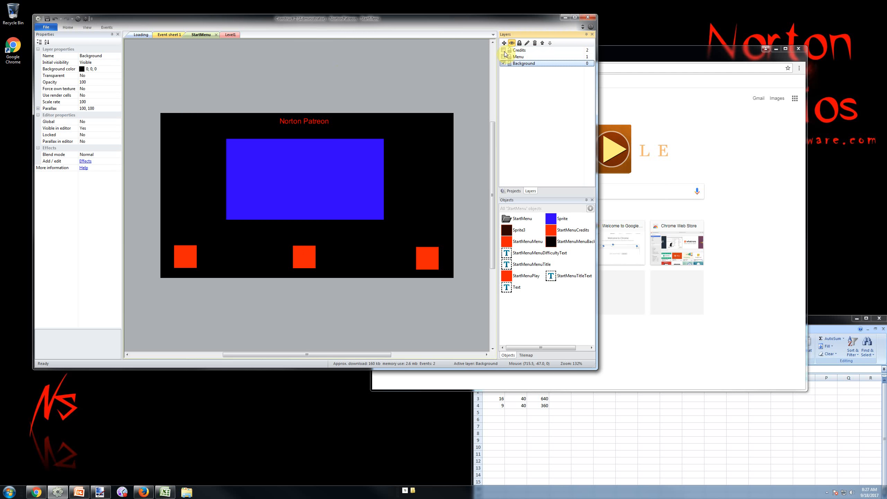
left_click(323, 72)
Step: Inspect the red square sprites along the layout's lower edge to identify the menu button's object name
left_click(184, 257)
left_click(305, 259)
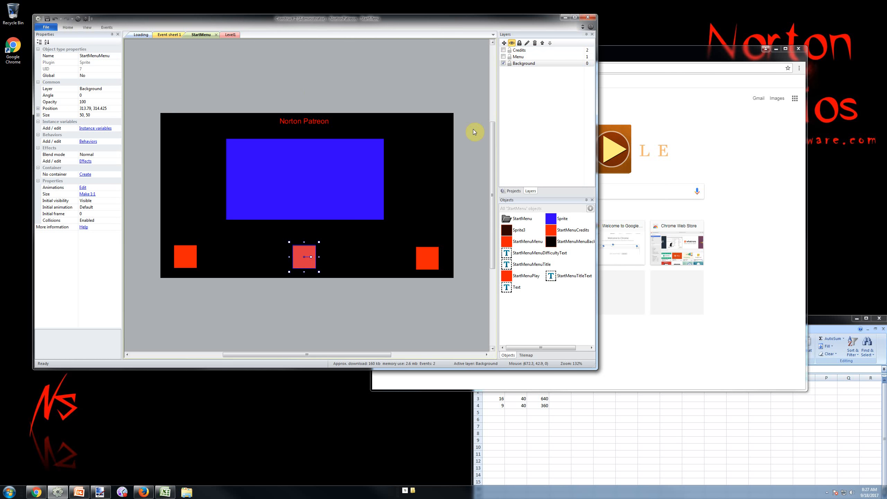
left_click(439, 256)
left_click(418, 263)
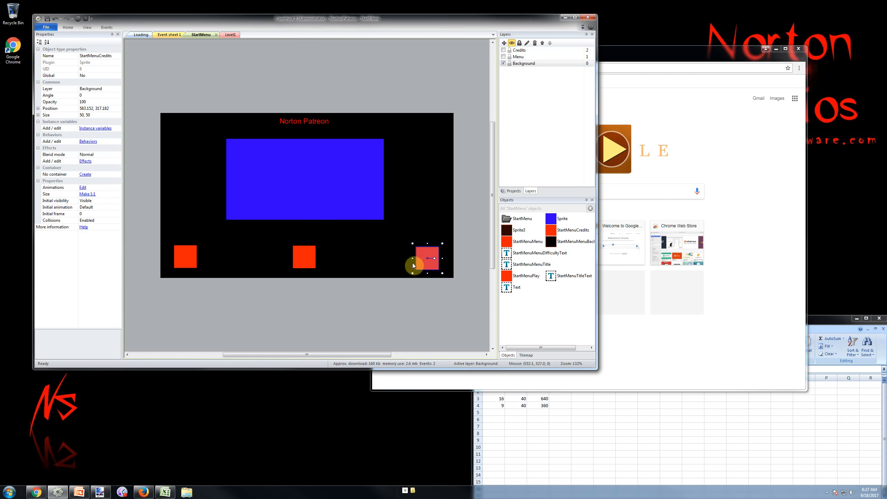
left_click(309, 262)
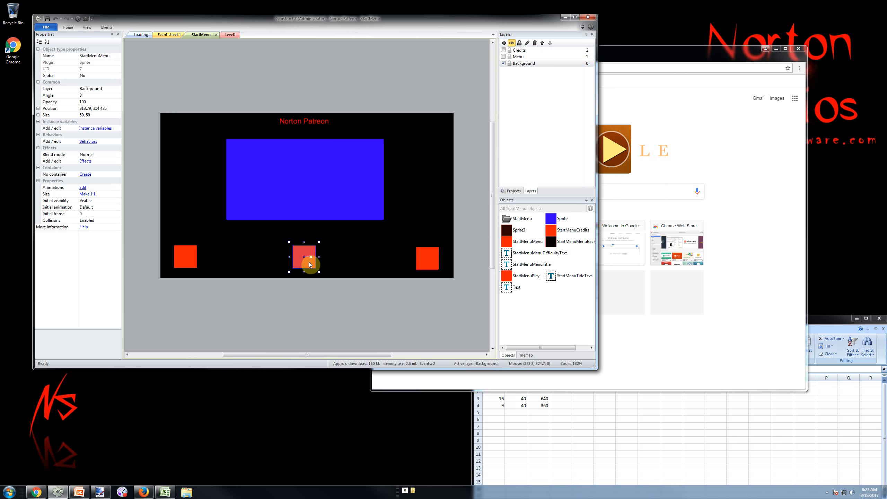
left_click(248, 65)
Step: Add a Touch event to Event sheet 1 using the On touched object condition for StartMenuMenu
left_click(158, 35)
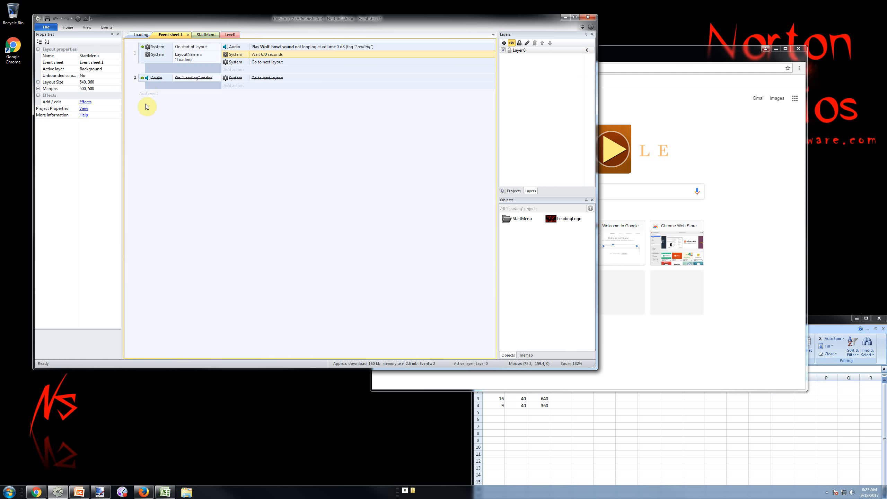
left_click(149, 93)
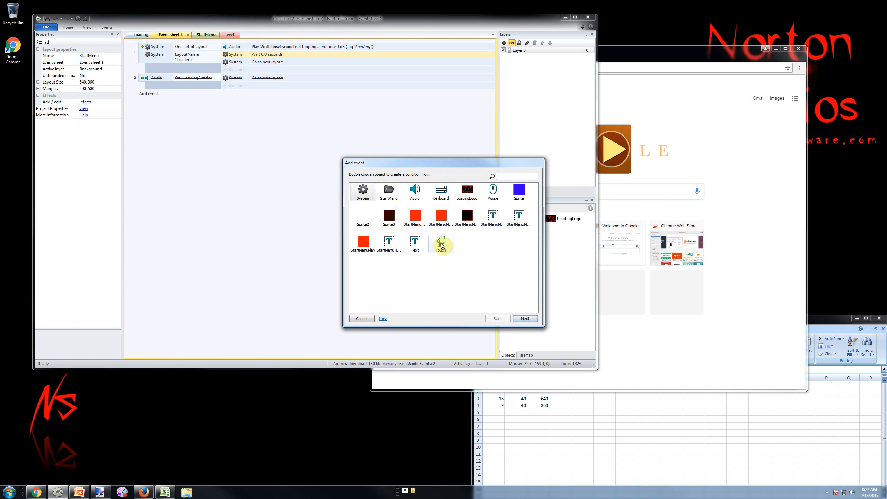
double_click(442, 246)
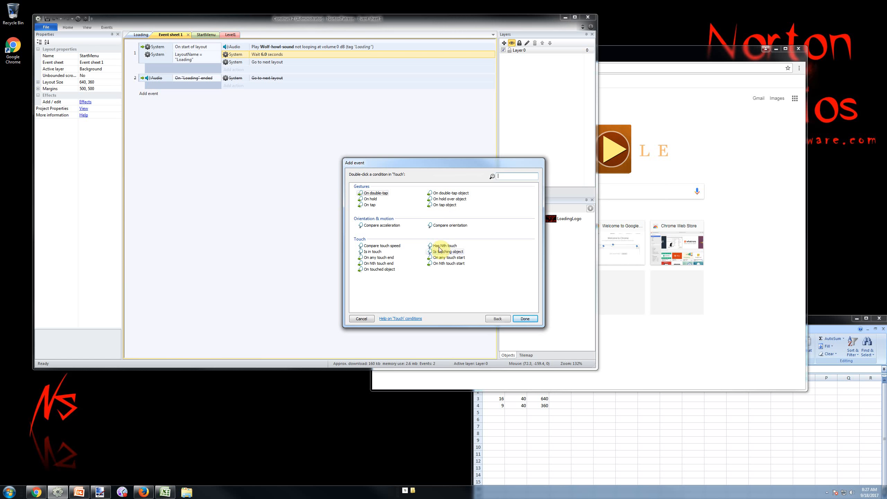
left_click_drag(432, 164, 250, 125)
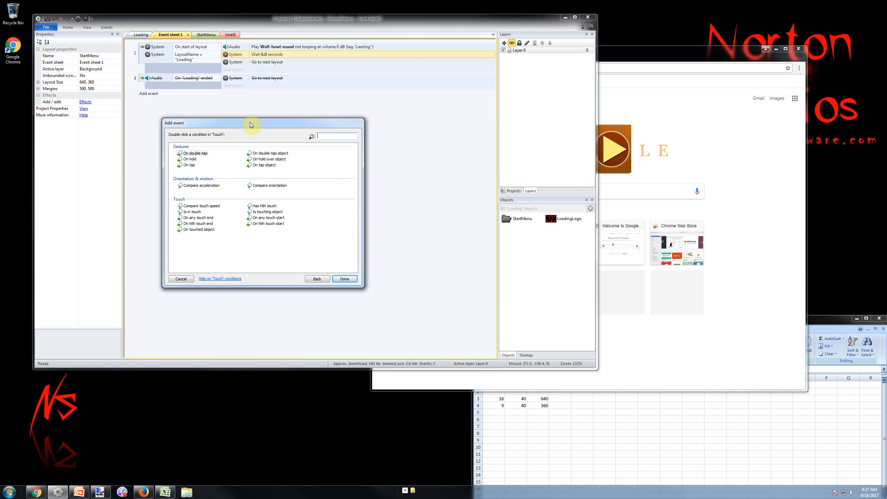
double_click(199, 229)
left_click(432, 234)
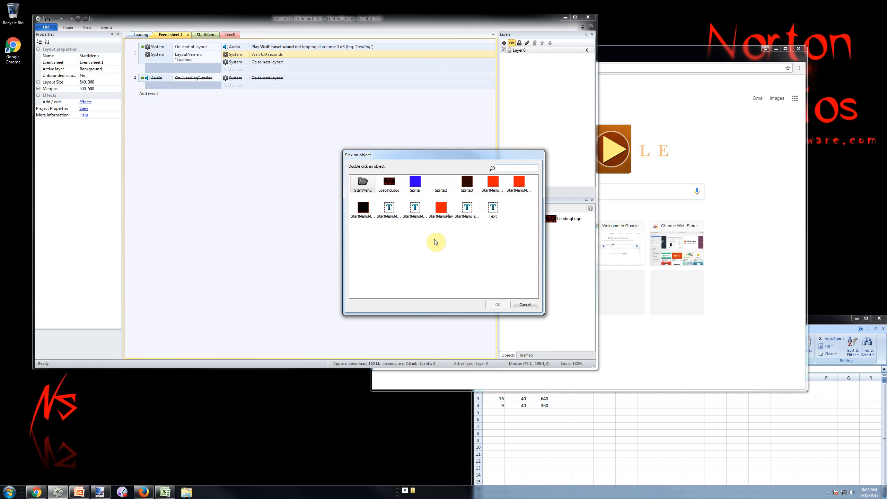
left_click(520, 183)
double_click(520, 183)
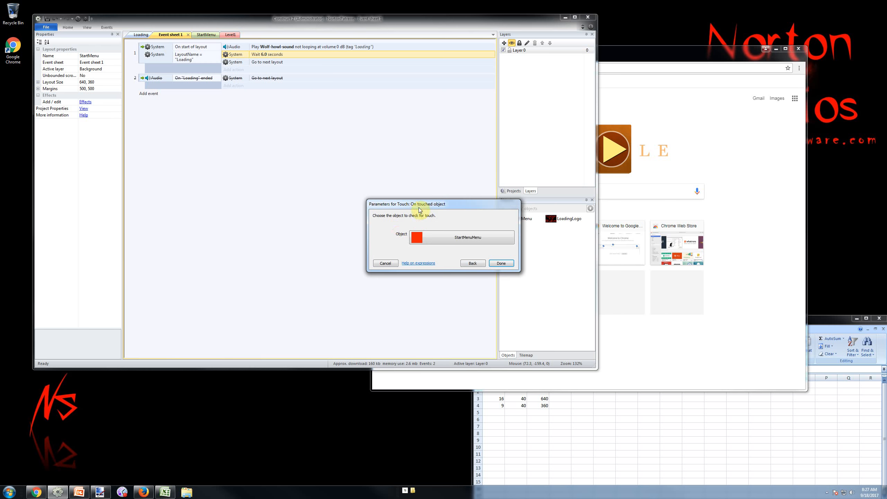
left_click(501, 266)
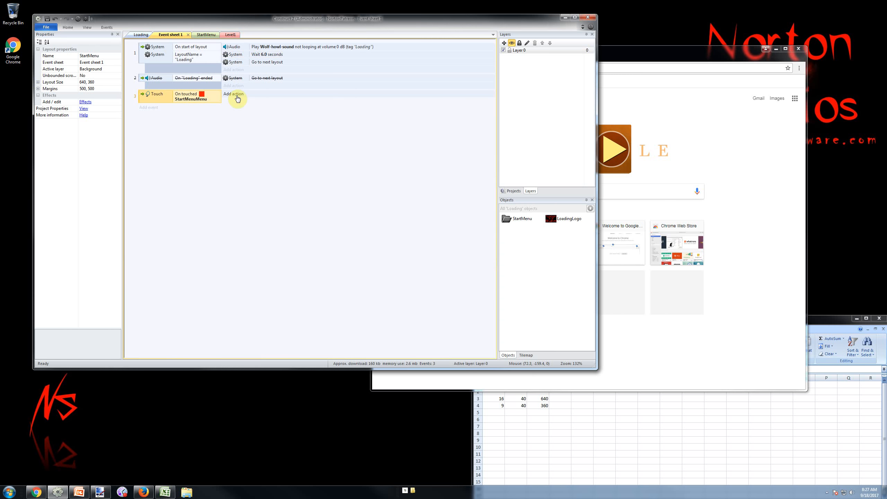
left_click(234, 94)
key("Escape")
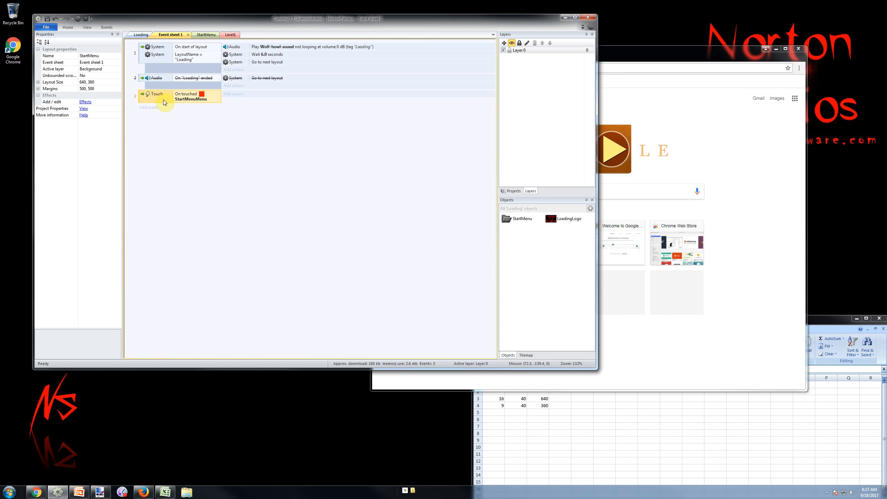
right_click(187, 98)
left_click(212, 109)
double_click(191, 152)
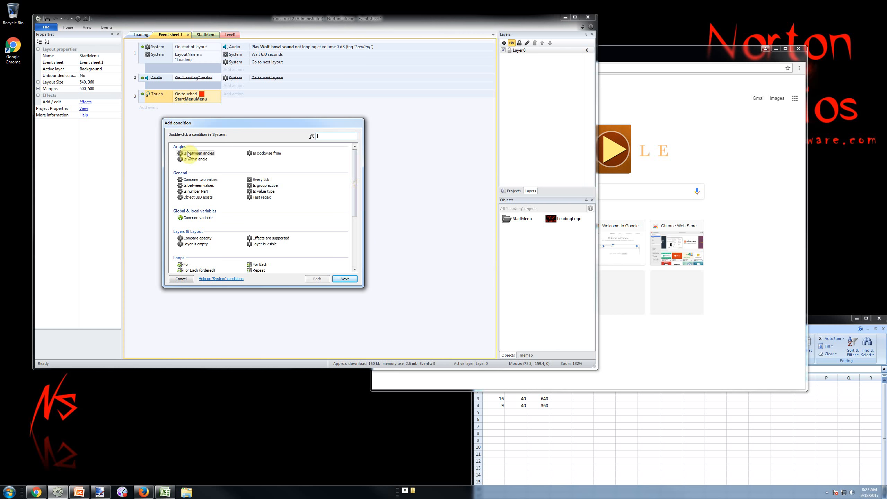
left_click_drag(355, 178, 356, 247)
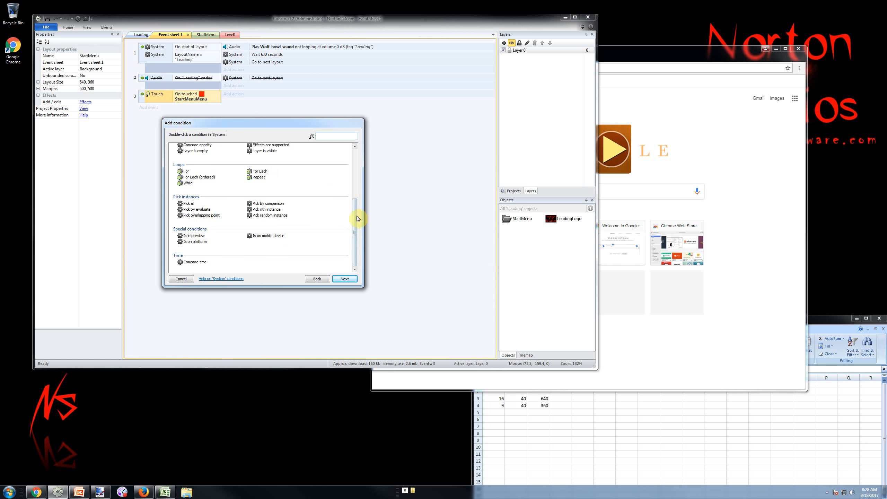
type("t")
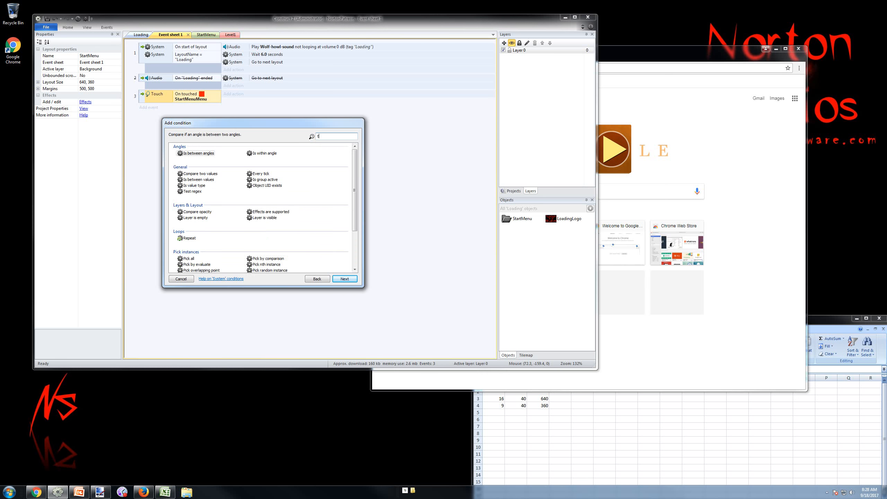
type("rigg")
key("Escape")
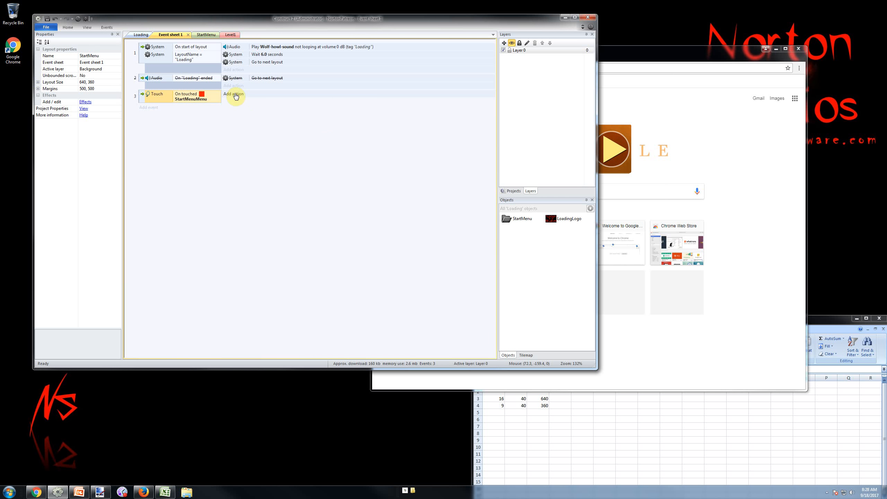
Step: Add a System Set layer visible action to the StartMenuMenu touch event, making layer "Menu" Visible
left_click(234, 94)
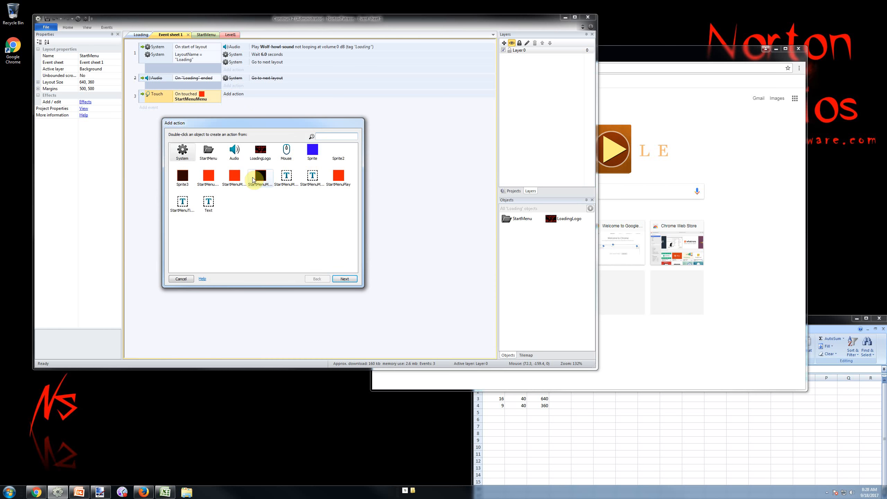
double_click(183, 151)
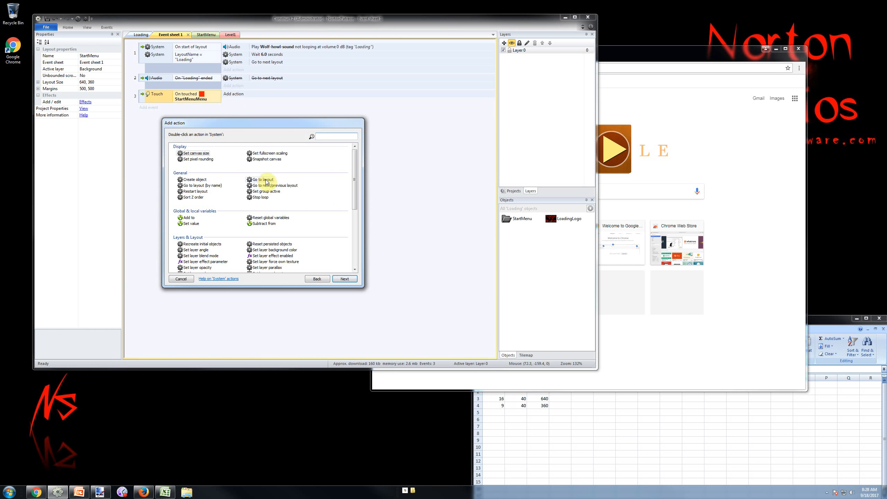
left_click(267, 256)
scroll(267, 254, "down", 3)
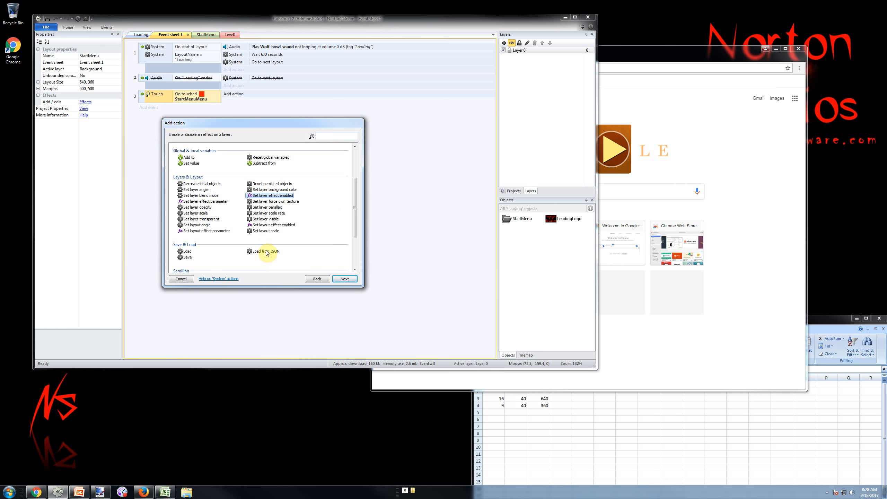
double_click(266, 218)
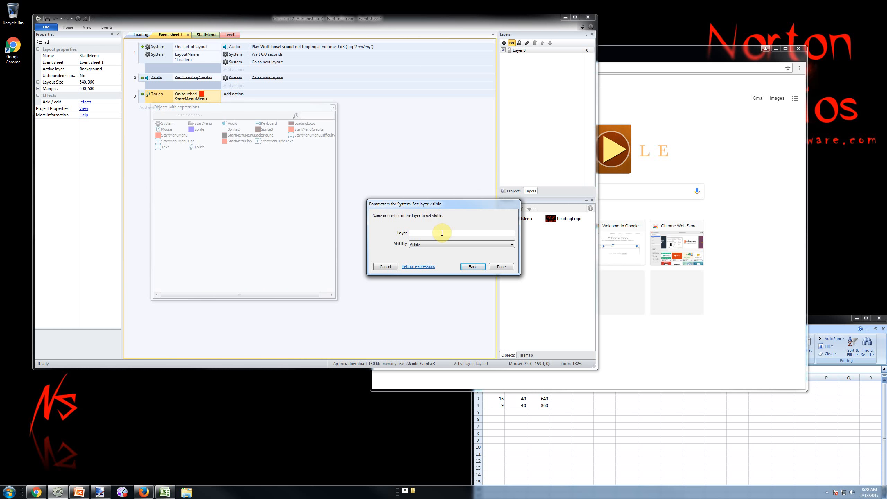
type("\"Menu")
key("Return")
type("\"")
left_click(497, 266)
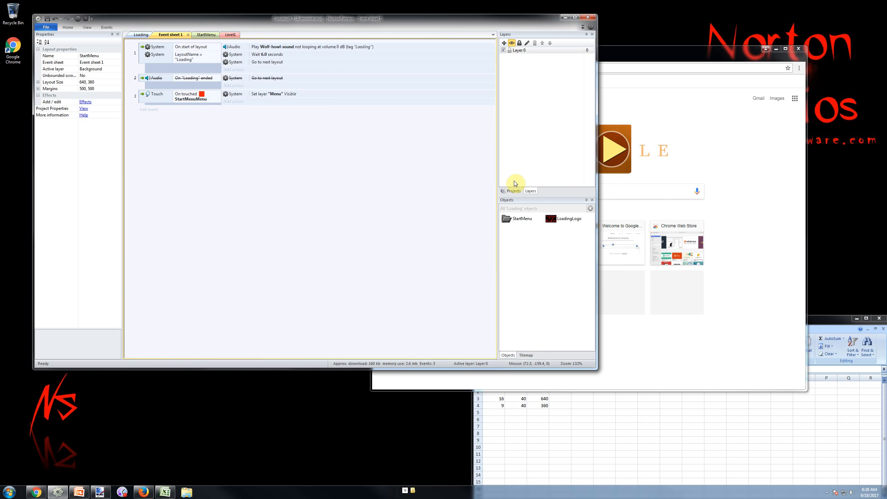
left_click(513, 192)
left_click(531, 192)
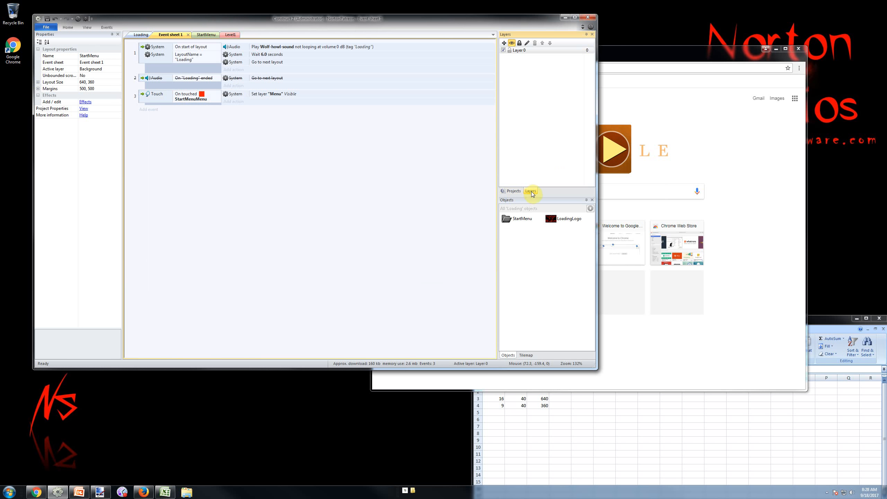
left_click(206, 35)
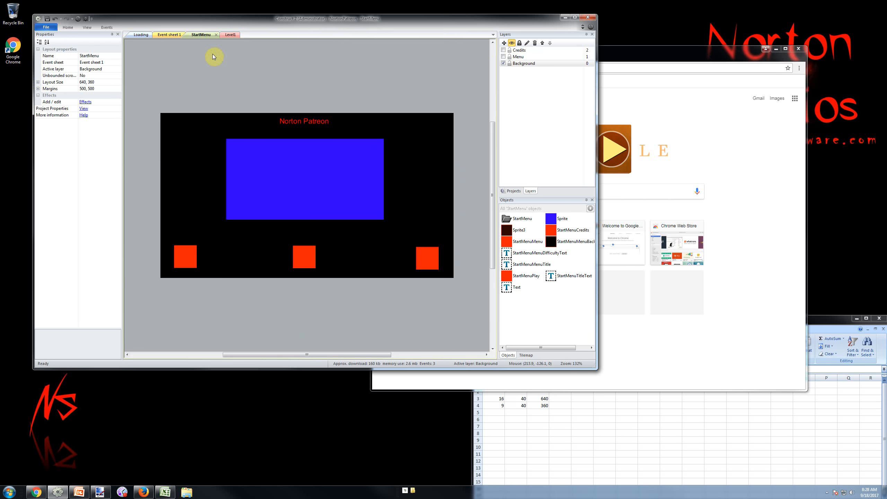
left_click(170, 35)
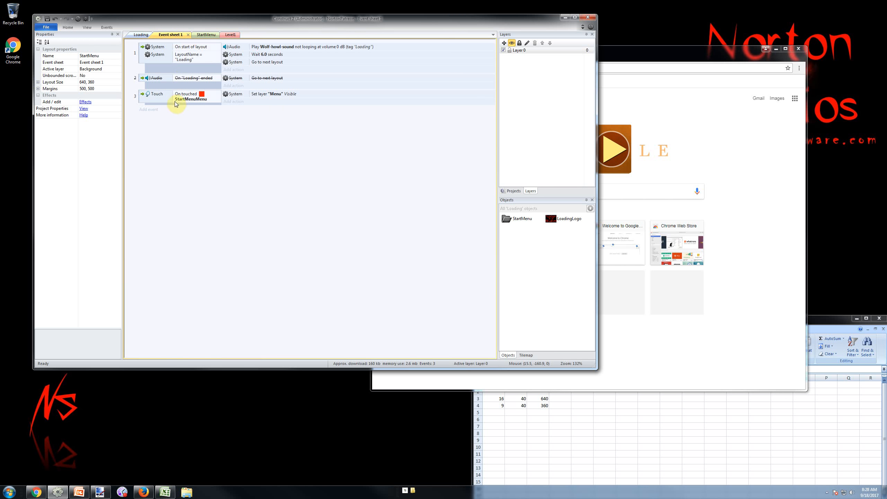
Step: Preview the StartMenu layout, test the middle red menu button, then close the preview and return to the editor
left_click(206, 35)
left_click(78, 18)
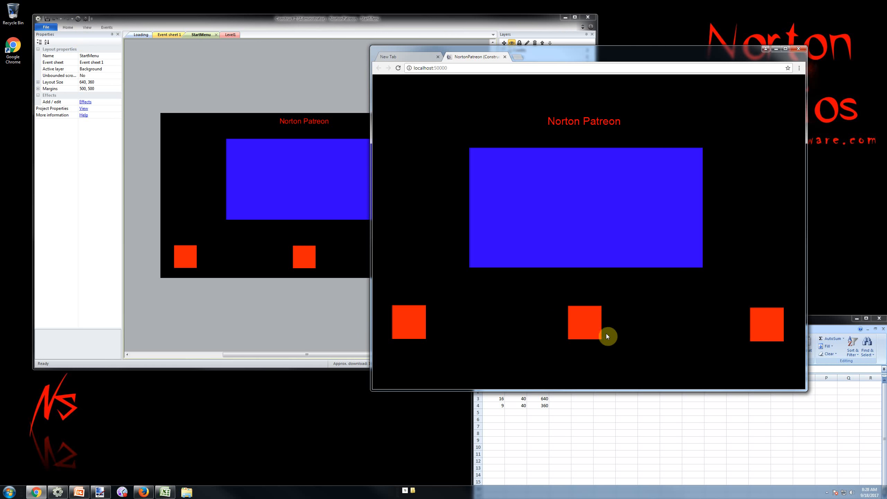
left_click(590, 331)
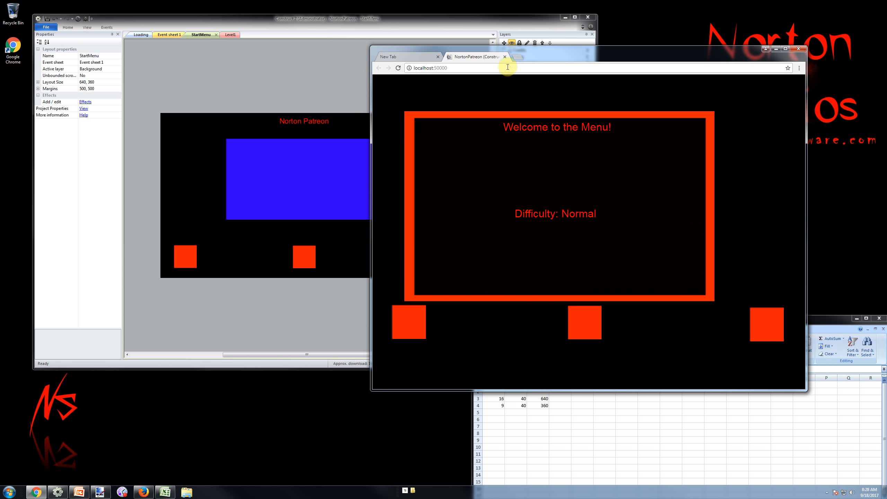
key("ctrl+w")
left_click(288, 83)
Step: Hide the Background layer, show the Menu layer, and insert a new Sprite object just above the StartMenu layout
left_click(503, 63)
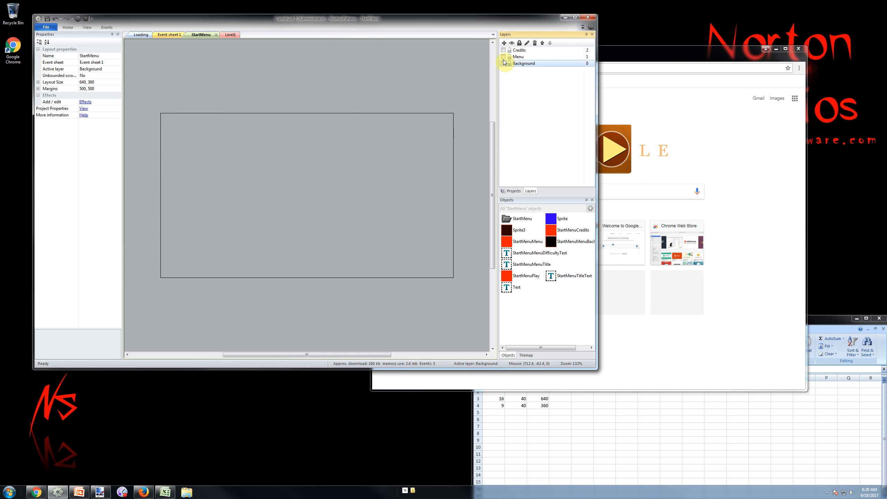
left_click(503, 56)
double_click(311, 117)
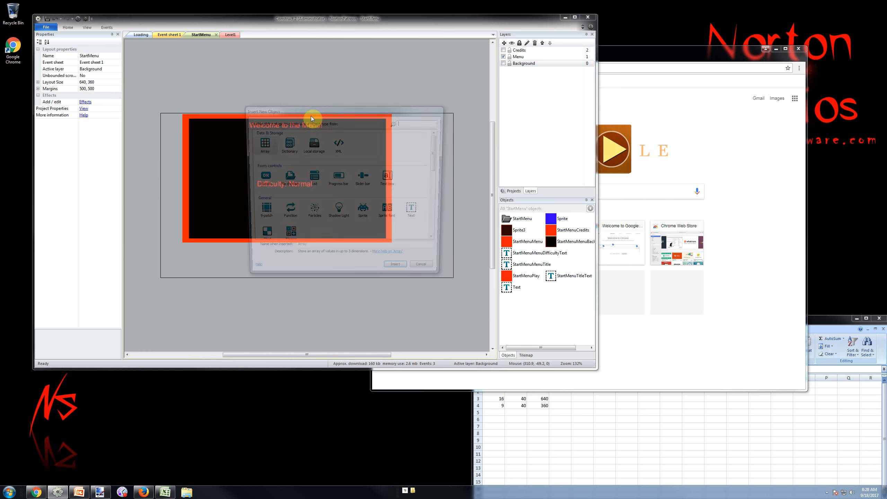
double_click(364, 209)
left_click(328, 90)
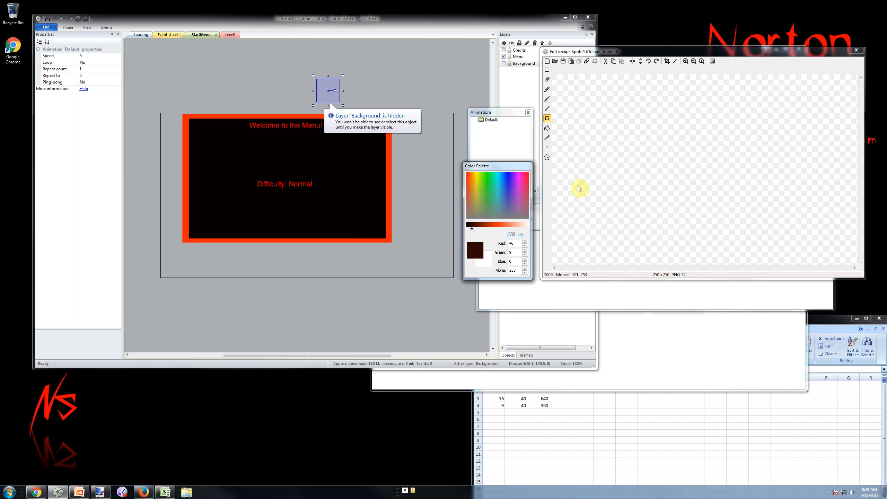
Step: Fill the new sprite's image with solid yellow
left_click(478, 176)
left_click(547, 128)
left_click(714, 170)
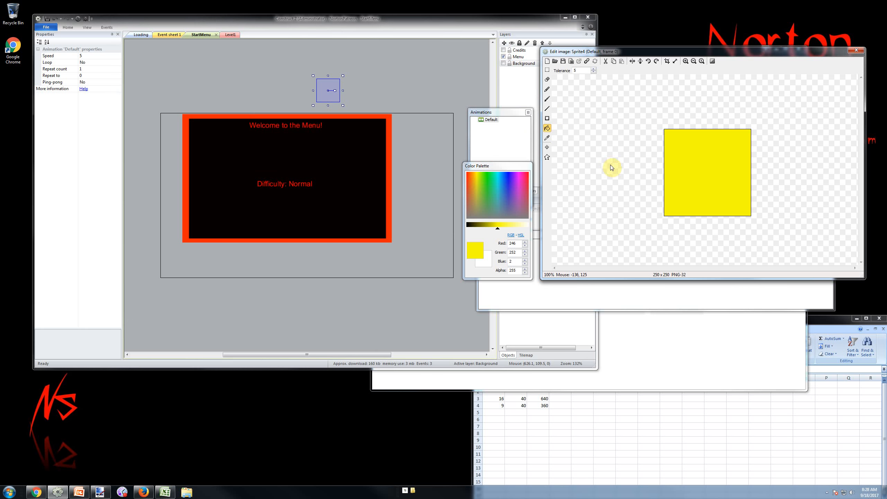
Step: Resize the yellow sprite's image canvas to 30 by 30 pixels and close the image editor
left_click(676, 60)
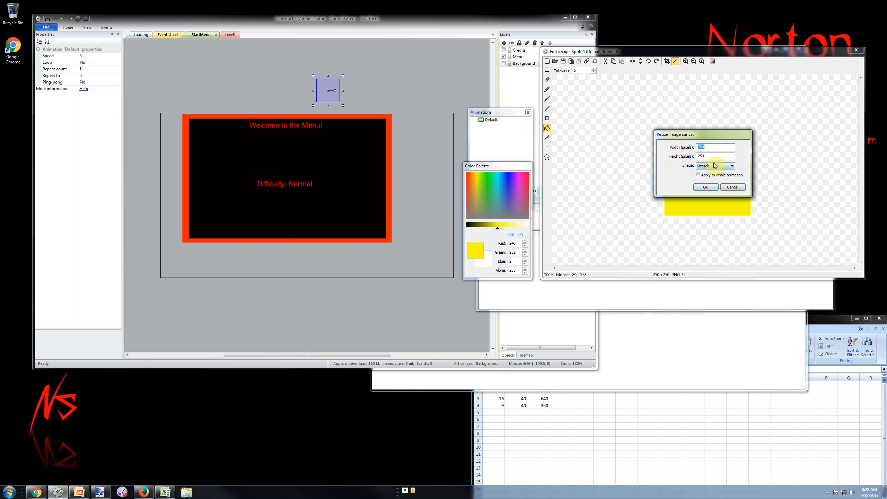
type("232")
key("Tab")
type("32")
key("Return")
left_click(857, 51)
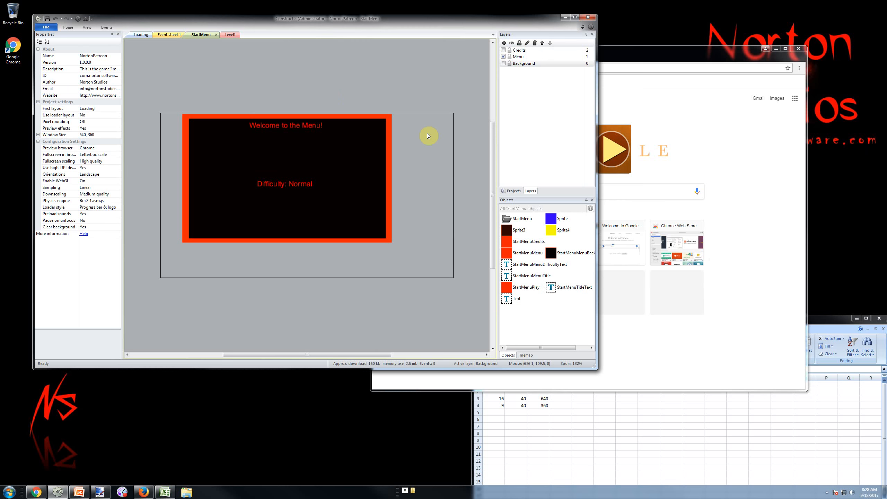
Step: Make the Background layer visible in the editor alongside the Menu layer
left_click(390, 74)
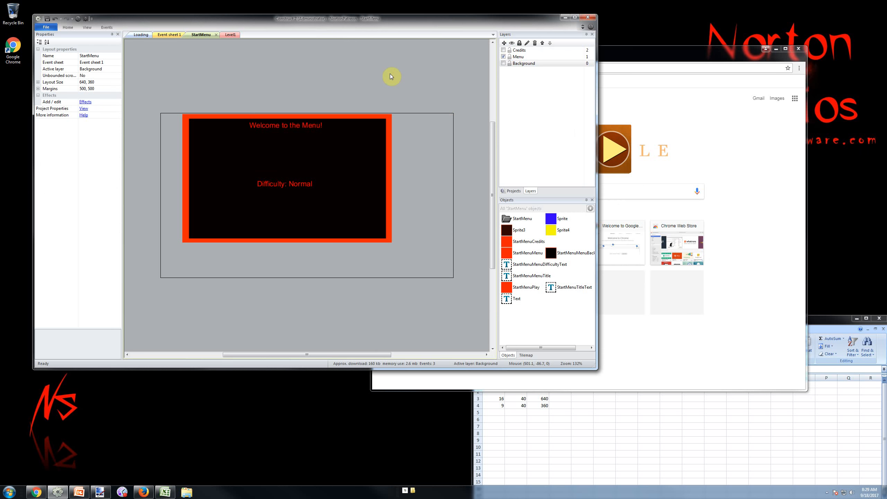
left_click(503, 56)
left_click(504, 57)
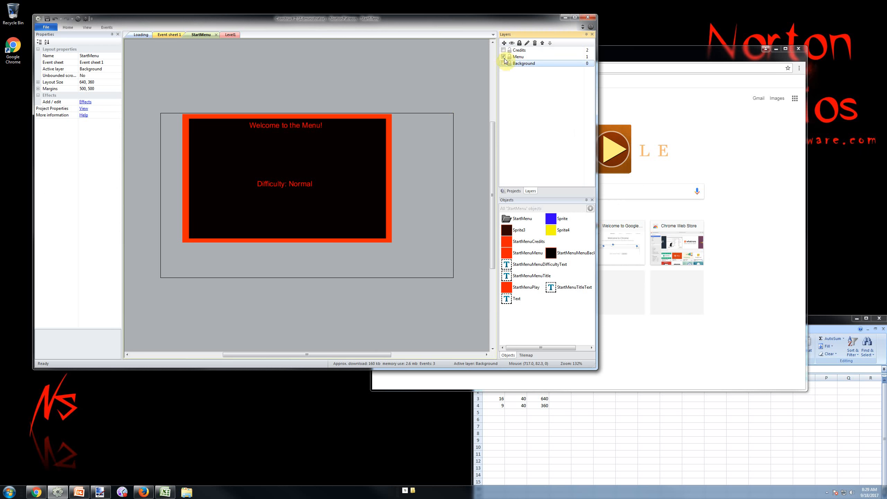
left_click(525, 64)
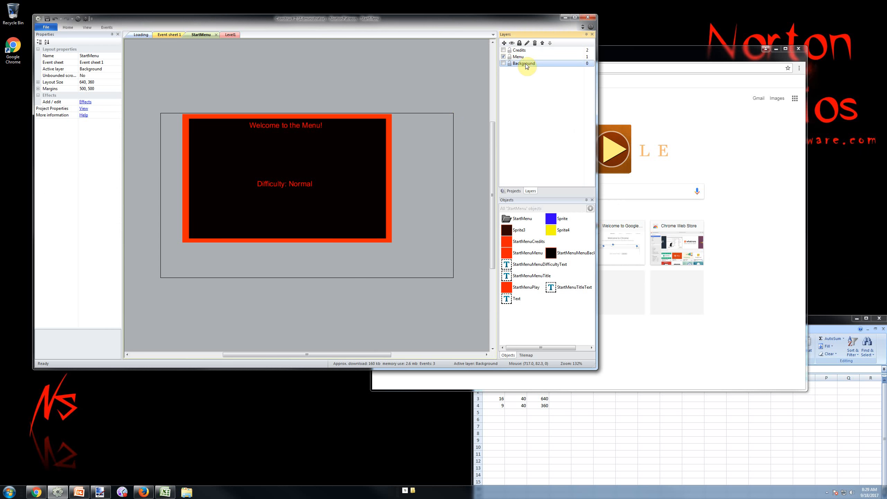
left_click(503, 64)
Step: Assign the yellow sprite to the Menu layer and check it by toggling the Menu and Background layers' visibility
left_click(328, 90)
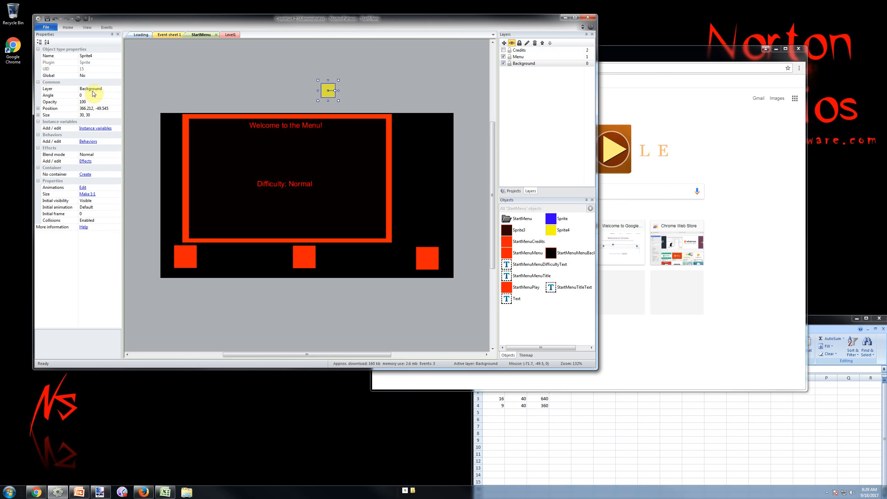
left_click(98, 89)
left_click(118, 89)
left_click(107, 99)
left_click(416, 88)
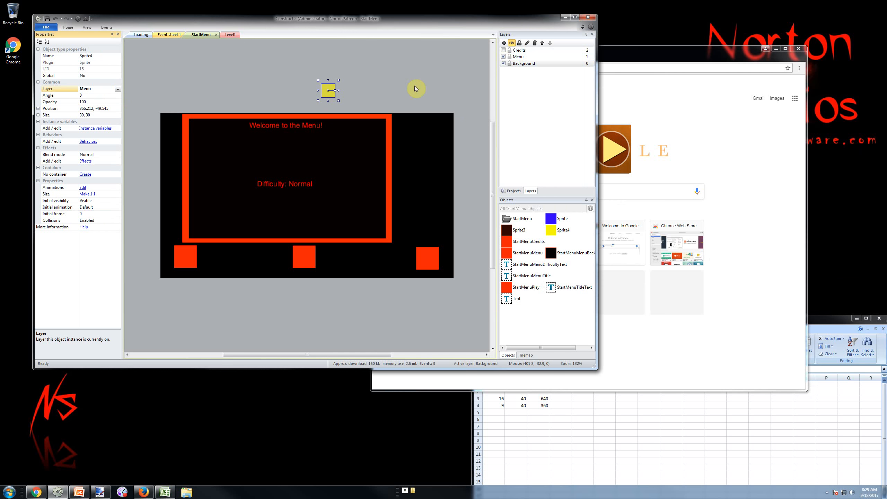
left_click(504, 58)
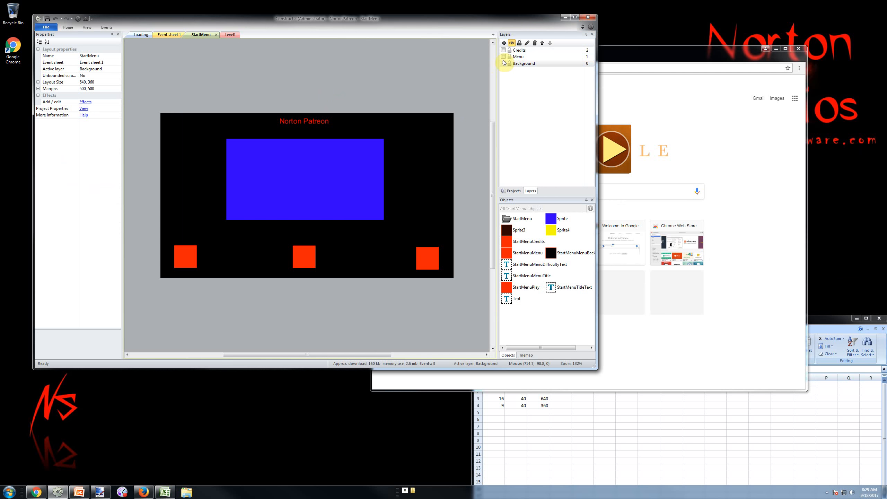
left_click(504, 63)
left_click(503, 63)
left_click(503, 57)
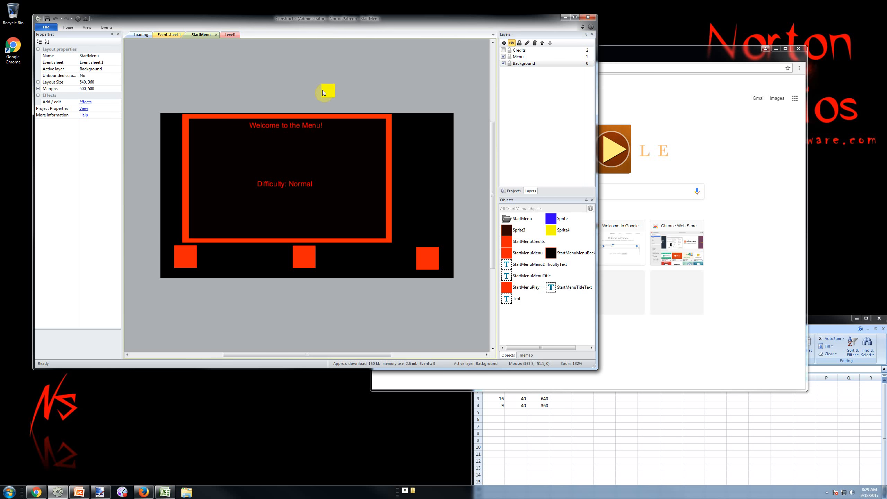
Step: Move the yellow sprite into the menu panel's upper-left corner and rename it StartMenuMenuCloseButton
left_click_drag(328, 90, 202, 132)
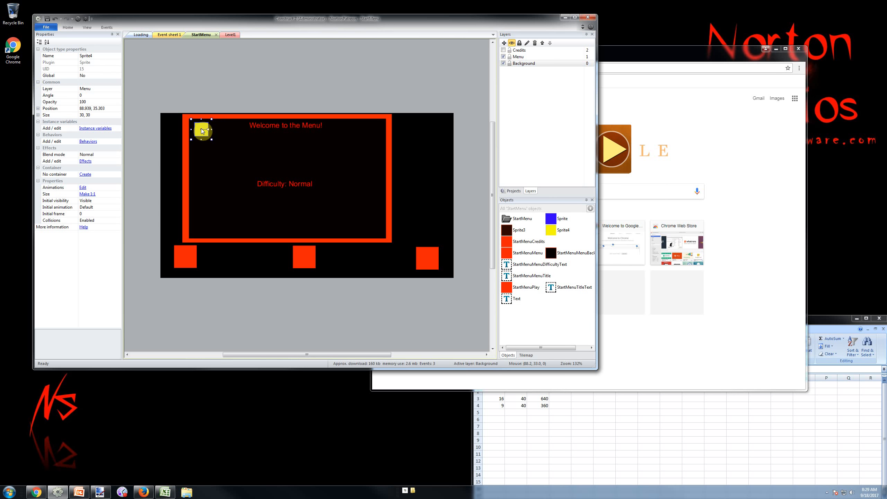
left_click(105, 56)
type("StartMenuMenuCl")
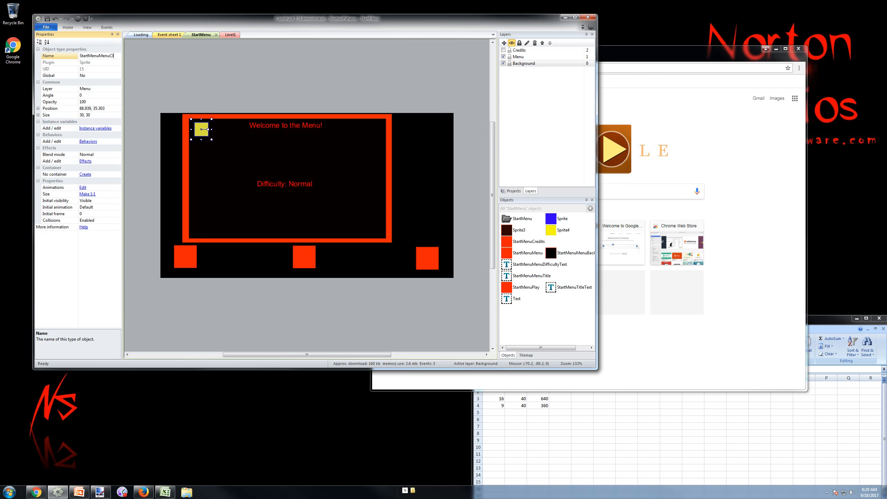
type("oseButton")
key("Return")
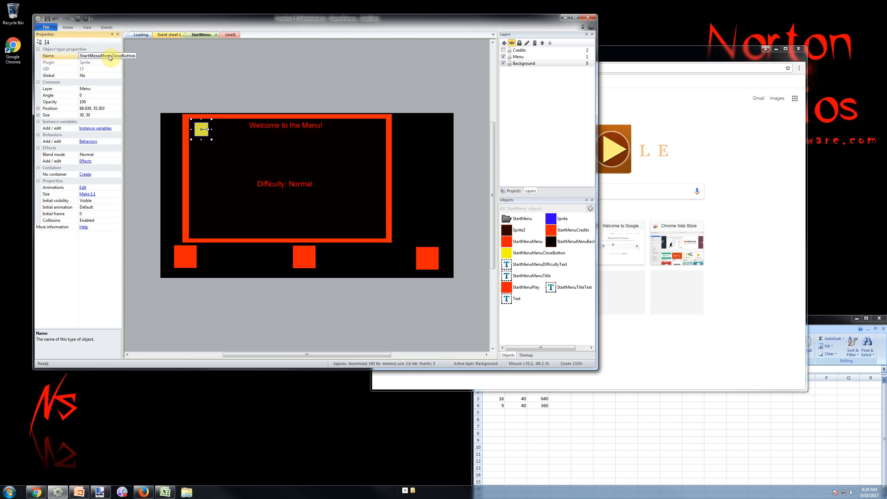
left_click(204, 60)
Step: Duplicate the StartMenuMenu touch event in Event sheet 1 and replace its object with StartMenuMenuCloseButton
left_click(168, 35)
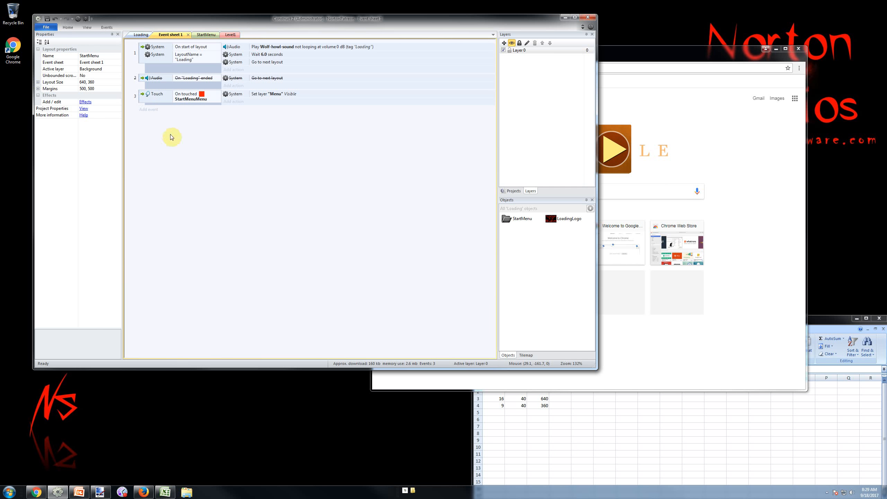
left_click(146, 101)
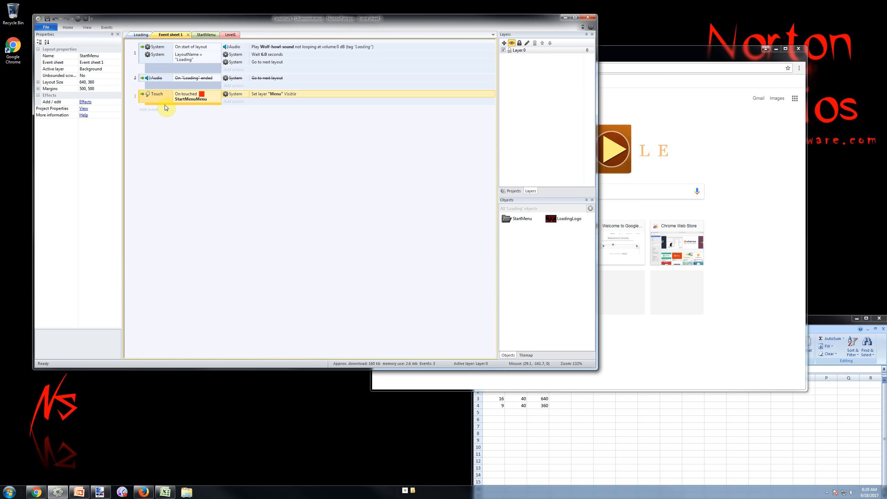
key("ctrl+v")
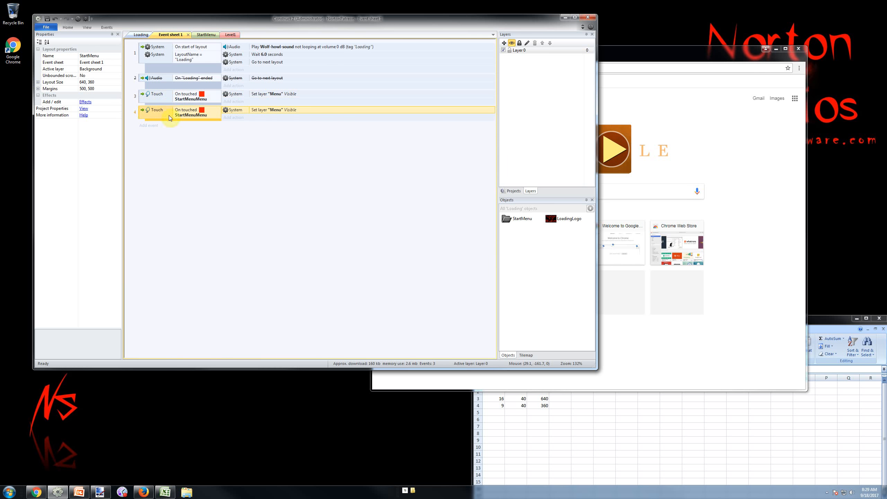
right_click(146, 117)
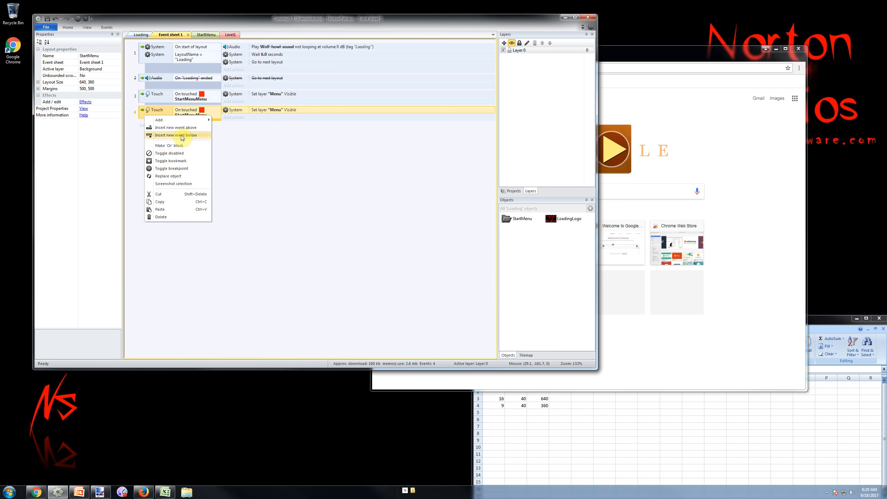
left_click(177, 176)
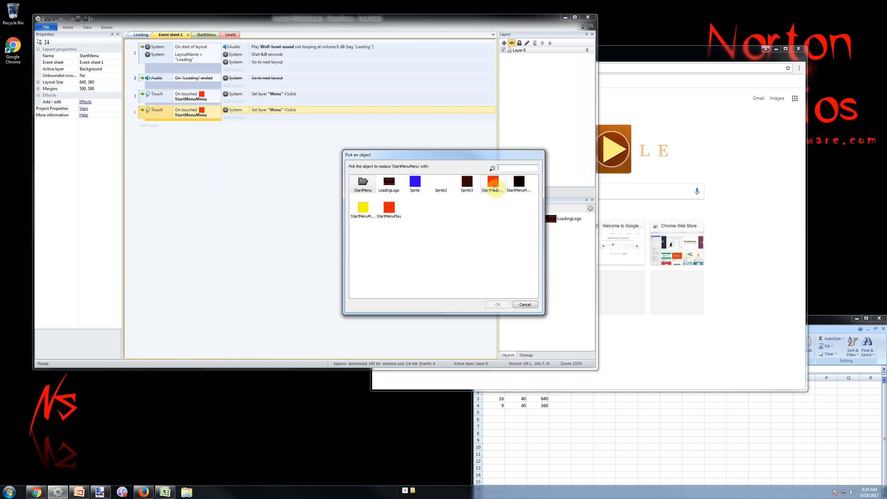
left_click(363, 207)
double_click(363, 208)
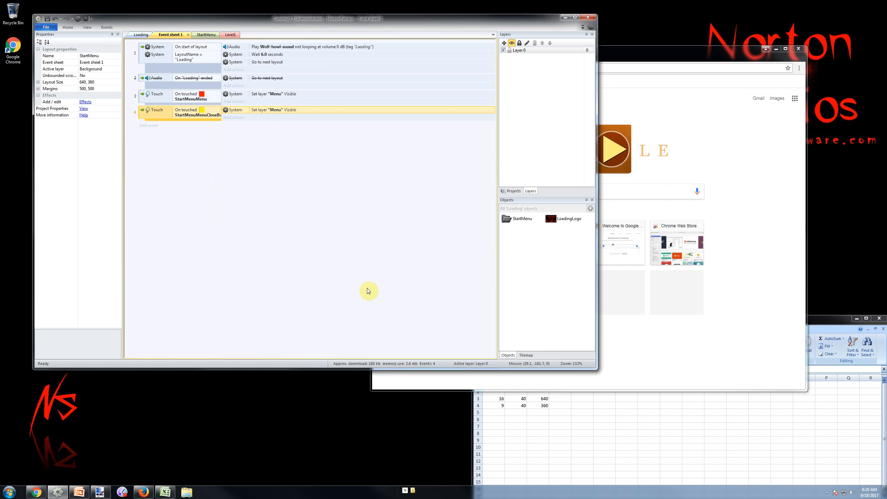
Step: Set the visibility in the StartMenuMenuCloseButton event's Set layer visible action for "Menu" to Invisible
double_click(305, 111)
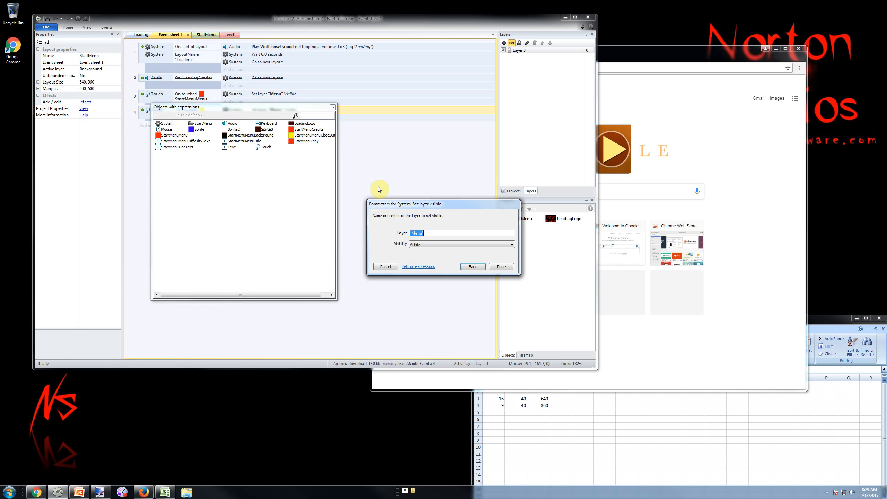
left_click(443, 246)
left_click(443, 251)
left_click(501, 266)
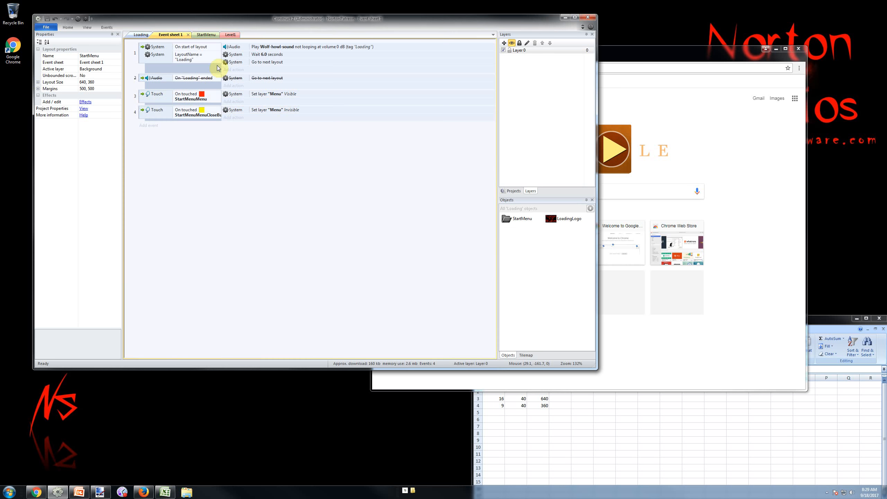
Step: Preview the StartMenu layout, repeatedly open and close the menu with the red menu button and yellow close button, and close the preview
left_click(206, 35)
left_click(78, 19)
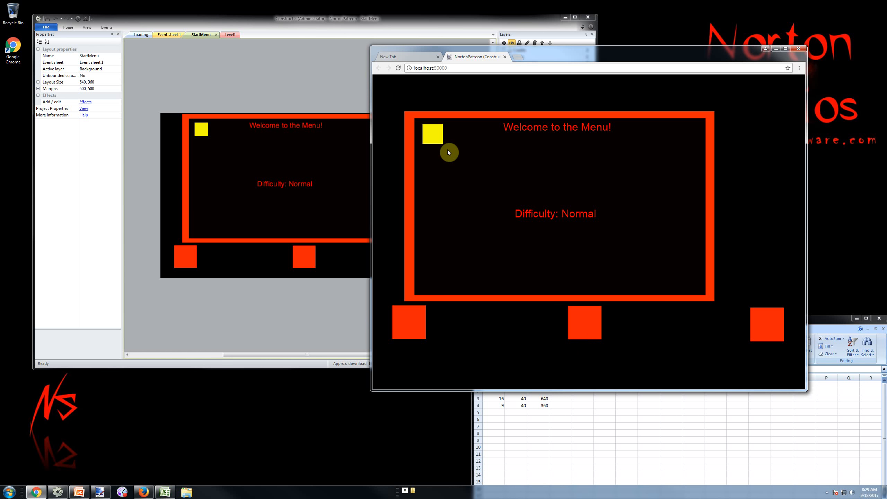
left_click(436, 137)
left_click(576, 322)
left_click(432, 137)
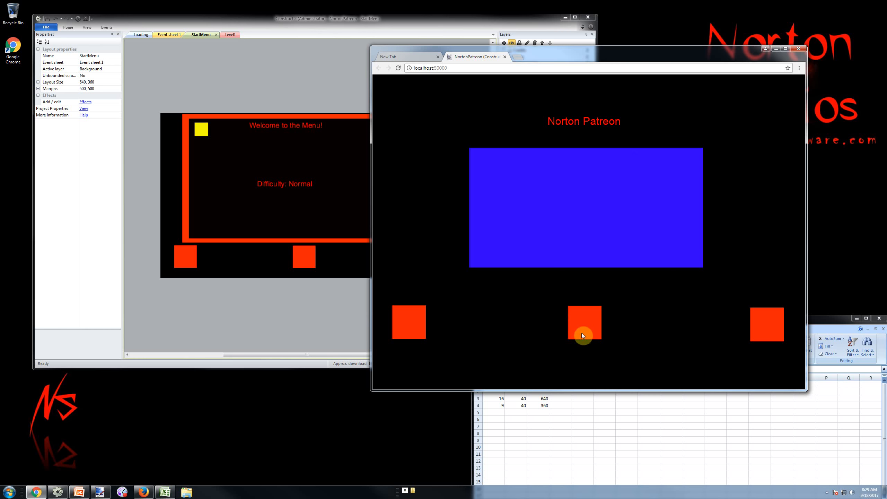
left_click(583, 332)
left_click(432, 143)
left_click(588, 320)
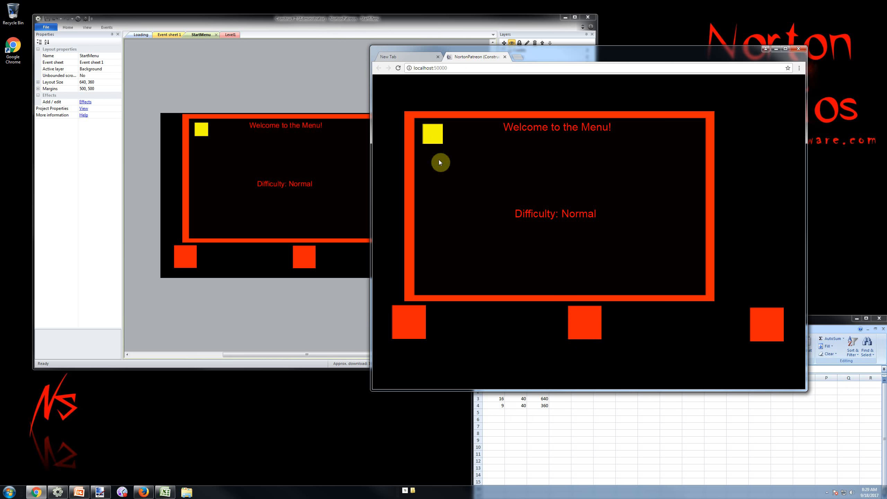
left_click(439, 139)
left_click(576, 316)
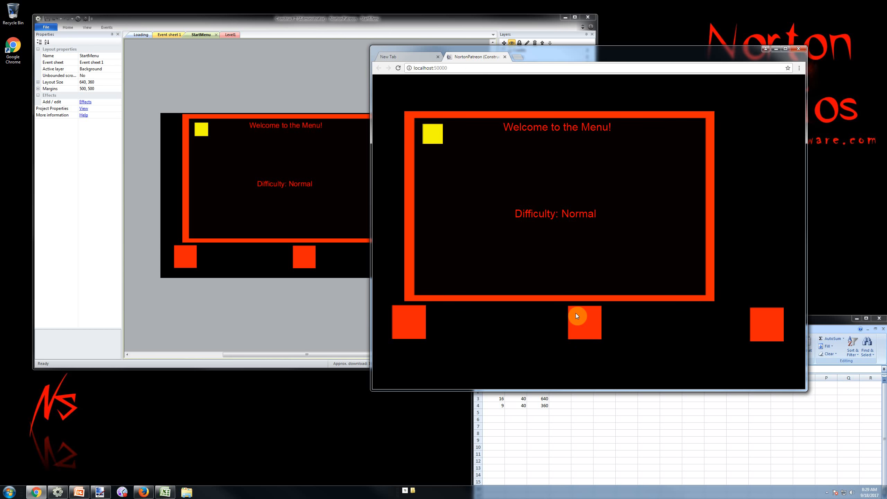
left_click(440, 133)
left_click(594, 335)
left_click(439, 138)
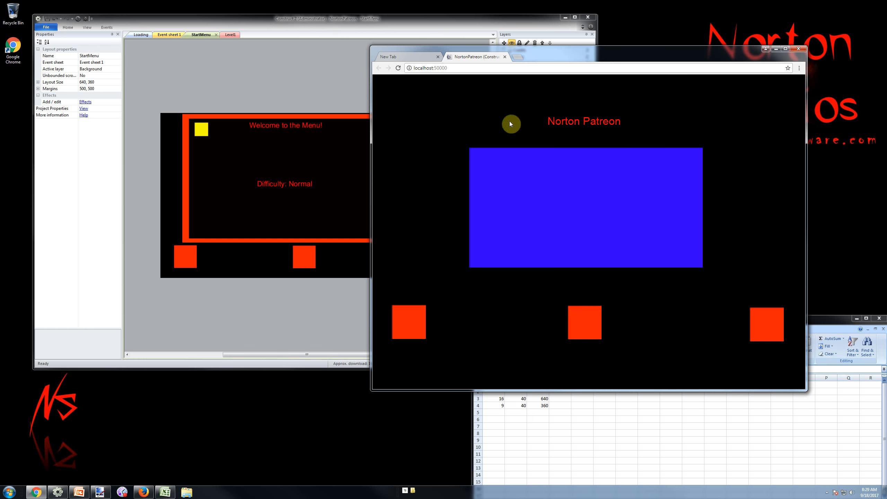
left_click(596, 329)
left_click(431, 137)
left_click(504, 56)
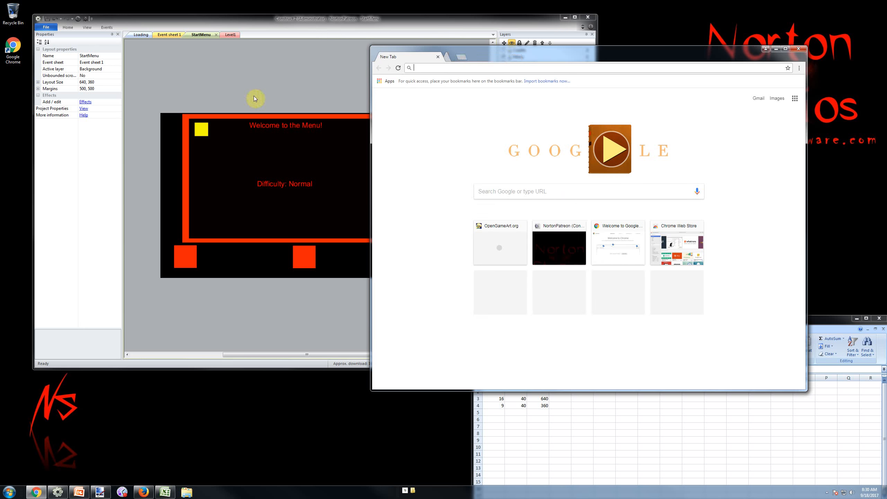
Step: Duplicate the StartMenuMenu touch event in Event sheet 1 directly below the original
left_click(254, 98)
left_click(165, 35)
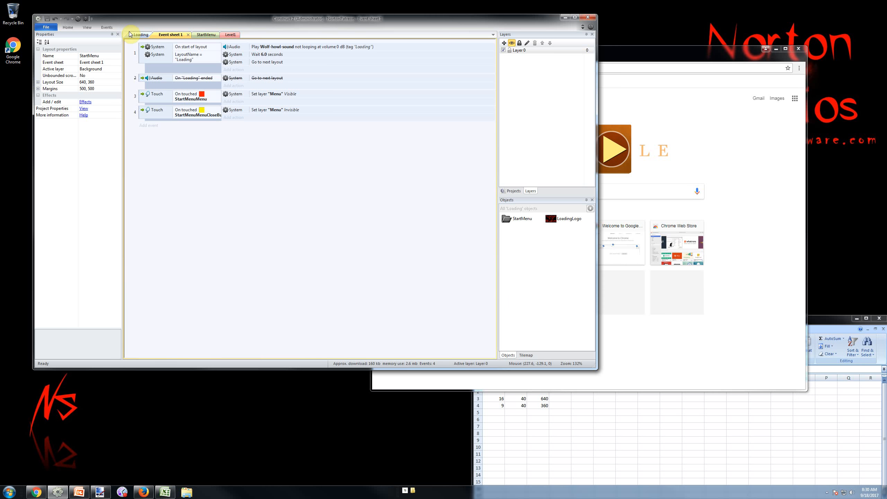
left_click(145, 97)
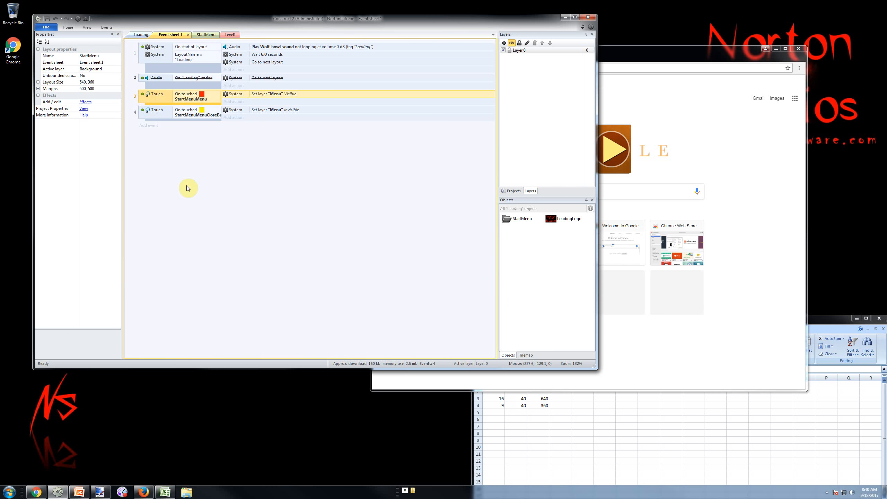
key("ctrl+c")
key("ctrl+v")
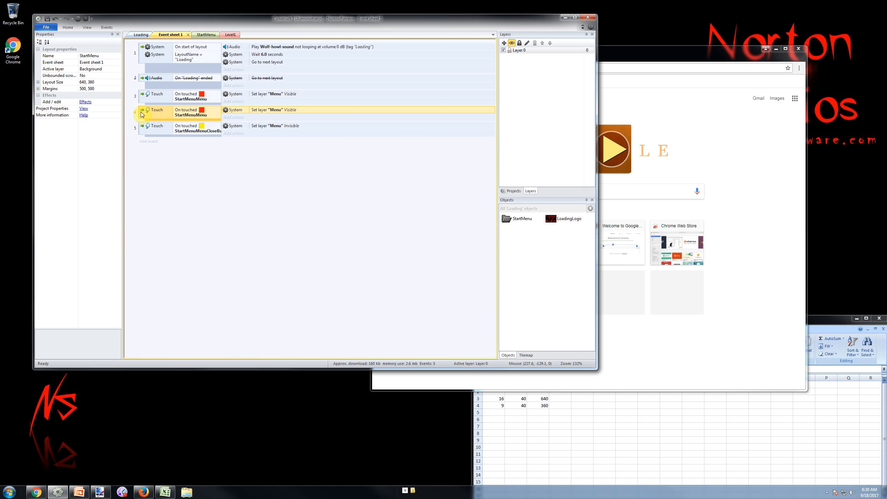
Step: Replace the object in the duplicated StartMenuMenu touch event with StartMenuCredits
right_click(142, 115)
left_click(173, 174)
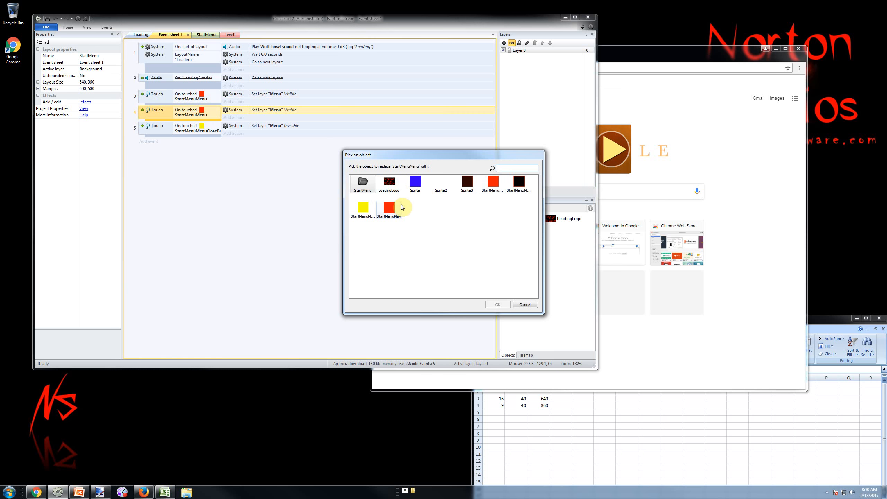
left_click(500, 179)
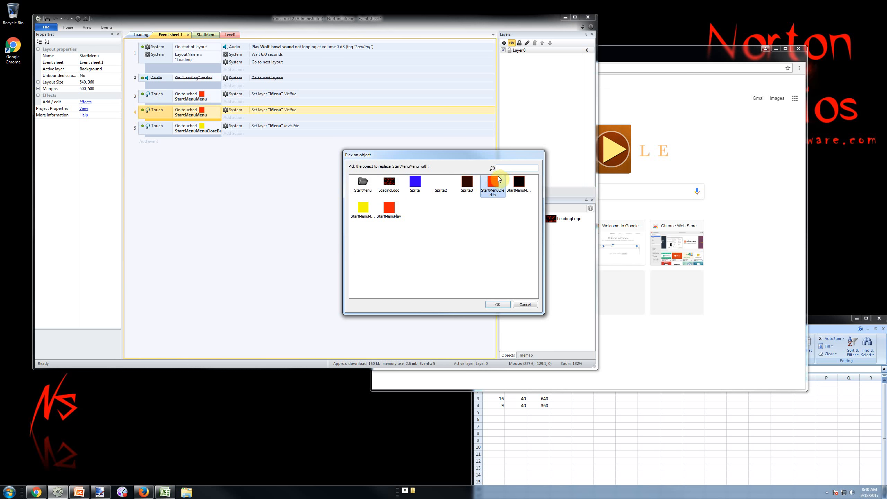
double_click(499, 179)
Step: Set the layer in the StartMenuCredits event's Set layer visible action to "Credits"
double_click(293, 112)
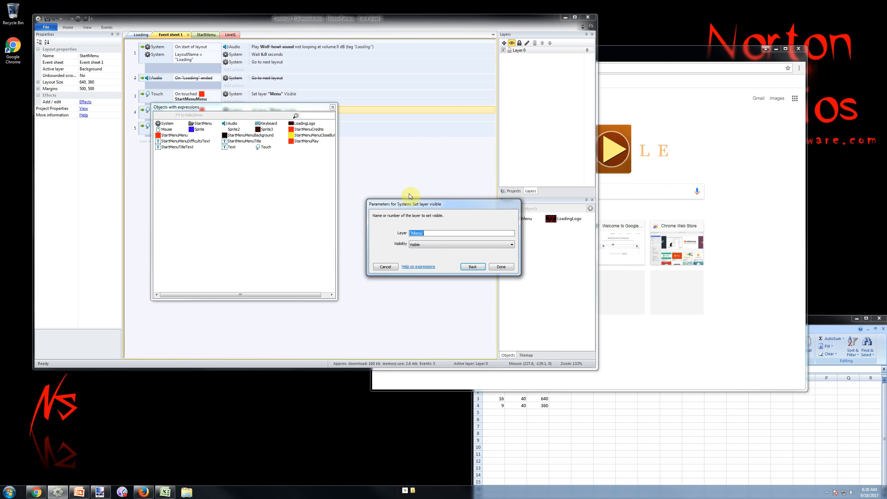
type("\"Credits")
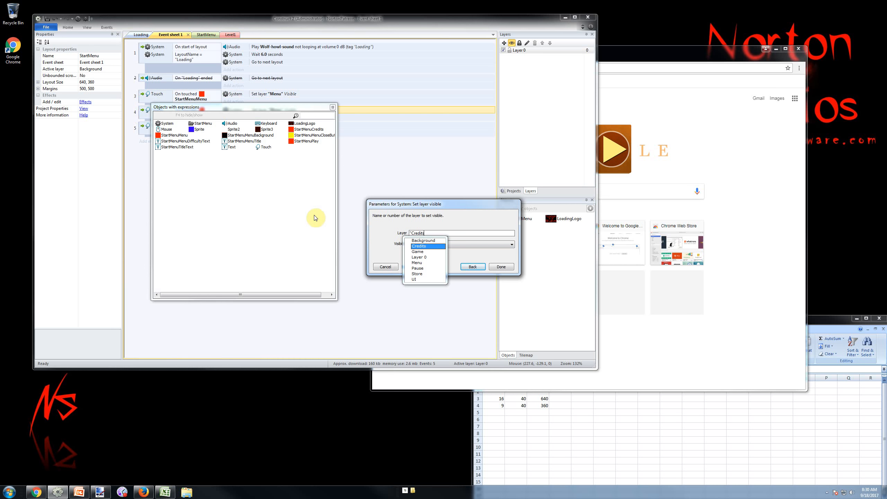
key("Return")
key("Return")
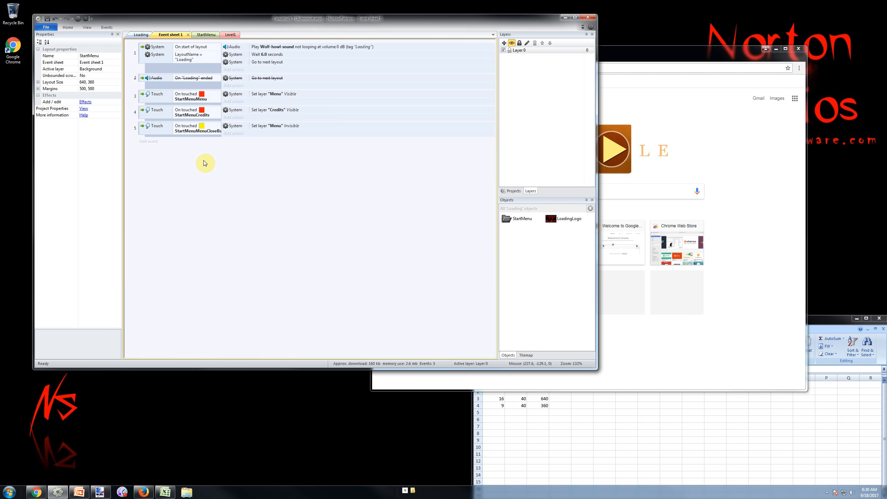
Step: Preview the StartMenu layout, open and close the menu, and open the credits with the third red button
left_click(206, 35)
left_click(78, 19)
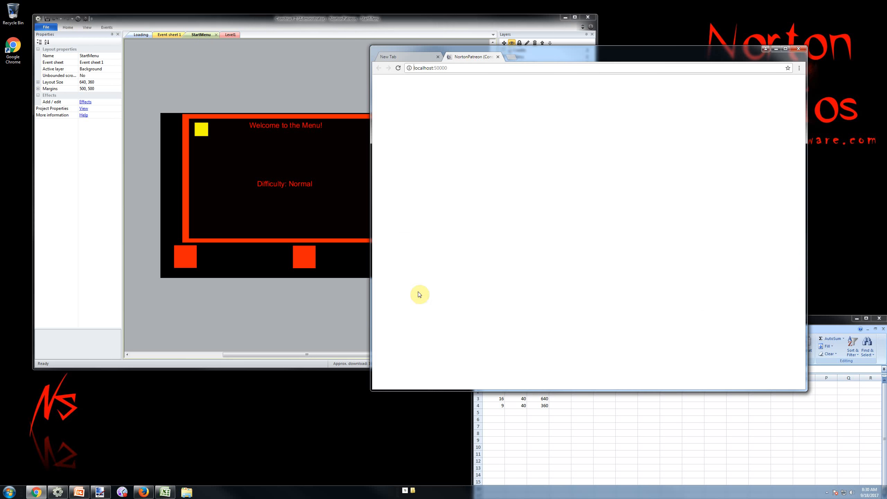
left_click(578, 323)
left_click(436, 139)
left_click(776, 328)
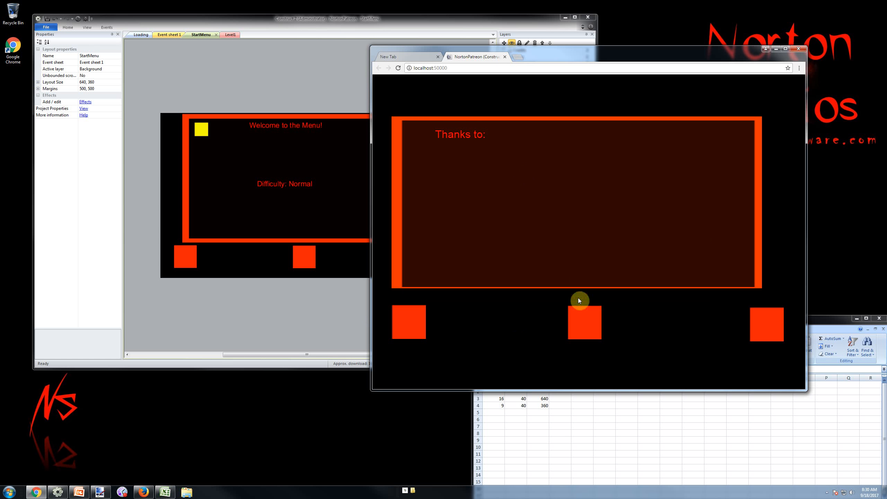
Step: With the credits panel open, repeatedly open and close the menu behind it in the preview, and close the preview
left_click(587, 330)
left_click(591, 333)
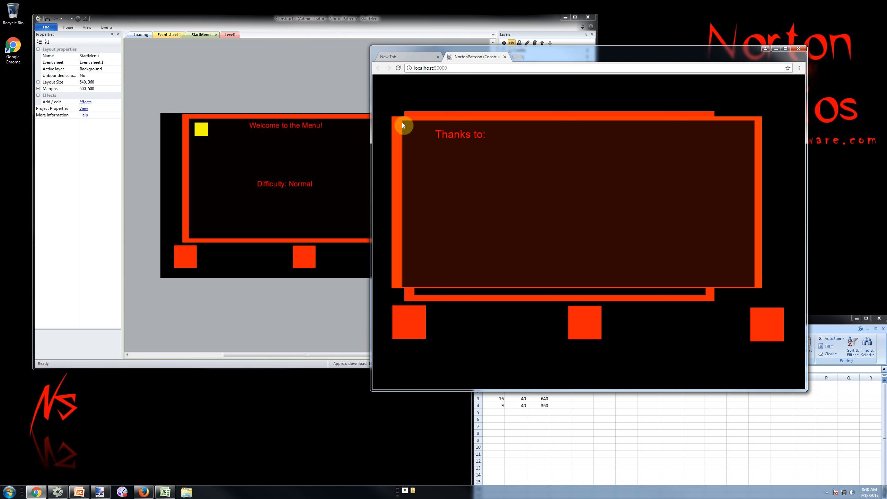
left_click(572, 309)
left_click(590, 332)
left_click(583, 325)
left_click(429, 136)
left_click(575, 323)
left_click(428, 139)
left_click(577, 324)
left_click(432, 141)
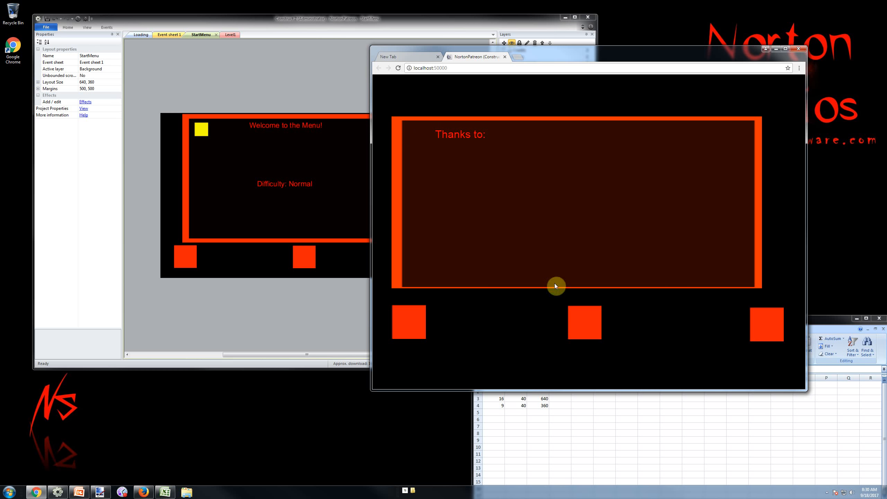
left_click(586, 321)
left_click(430, 132)
left_click(599, 331)
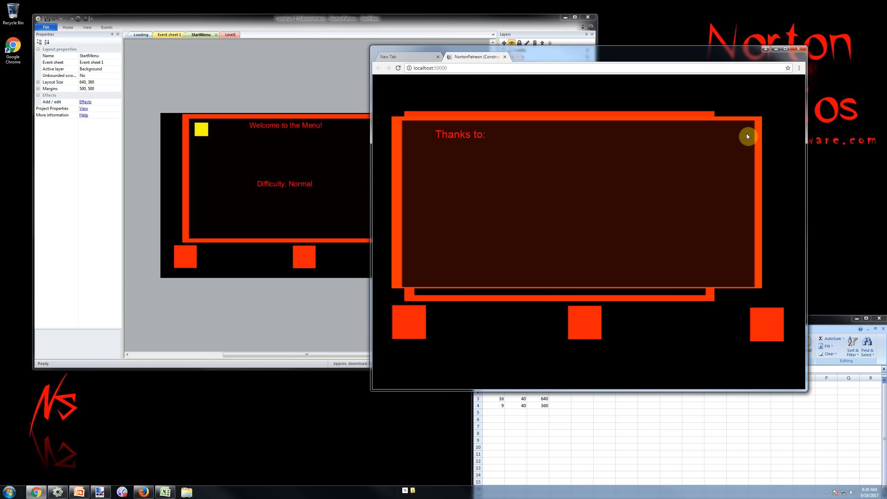
left_click(422, 134)
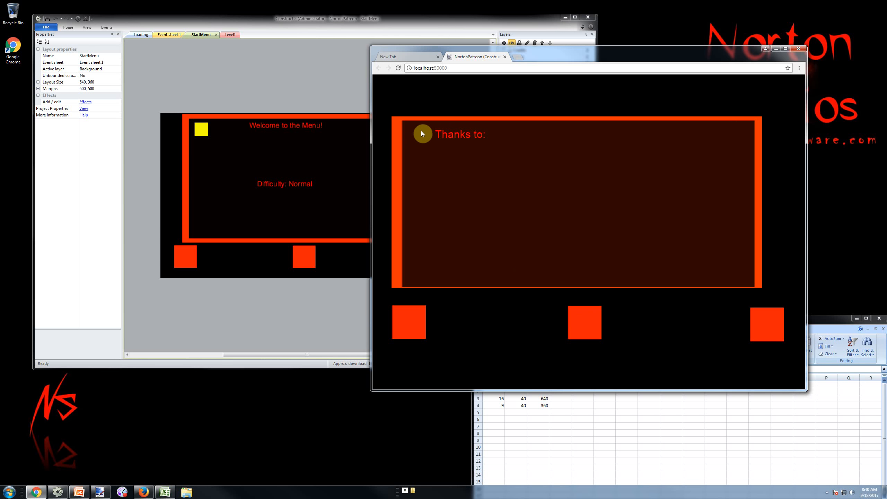
left_click(505, 57)
Step: Add a System Layer is visible condition to the StartMenuMenu touch event in Event sheet 1
left_click(186, 46)
left_click(170, 35)
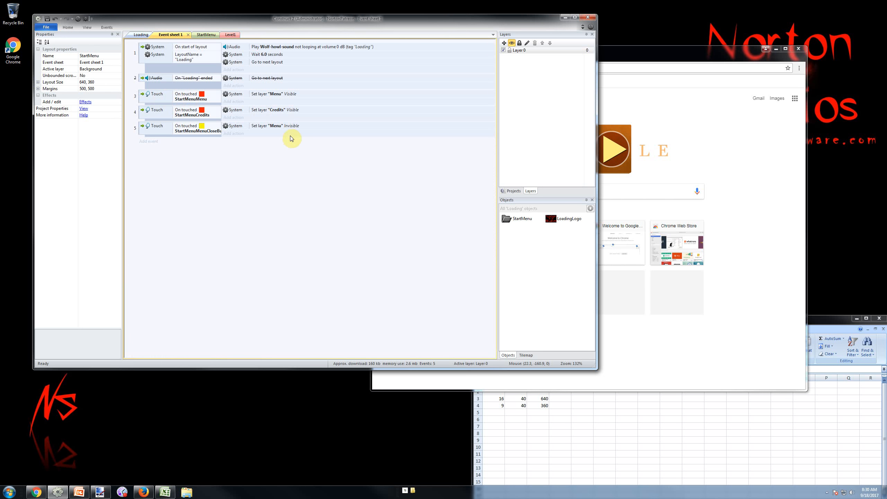
left_click(287, 94)
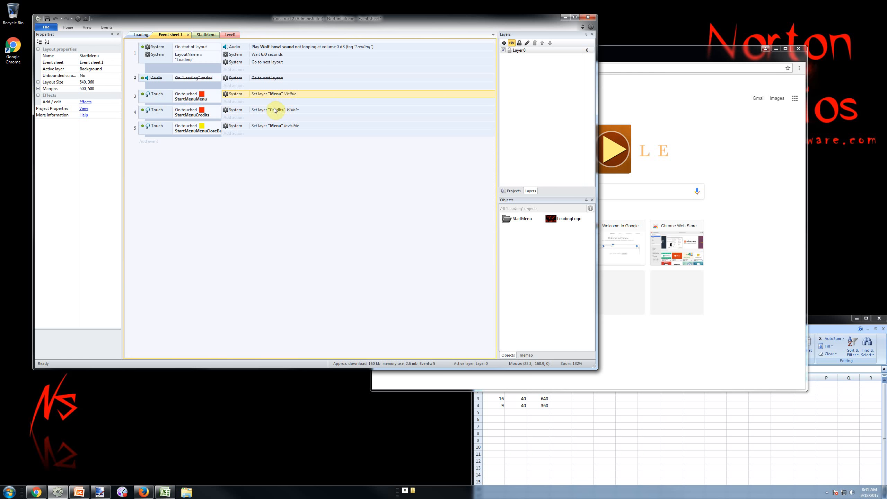
left_click(180, 96)
right_click(179, 95)
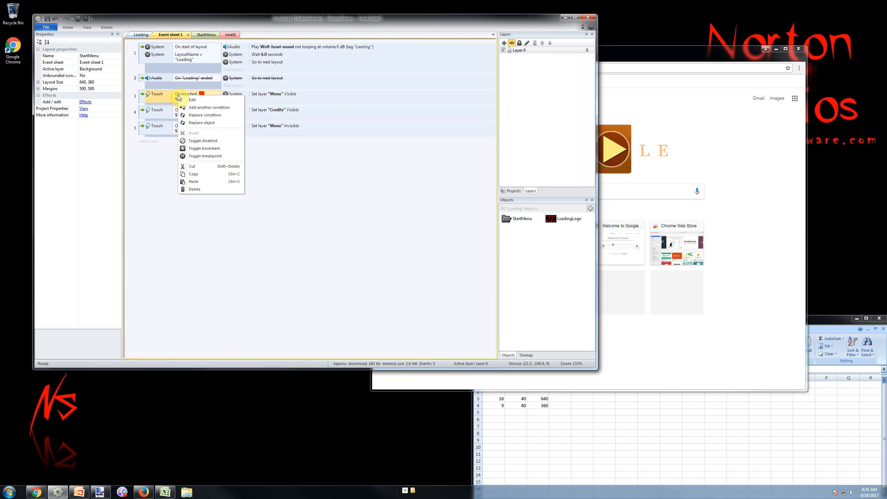
left_click(210, 116)
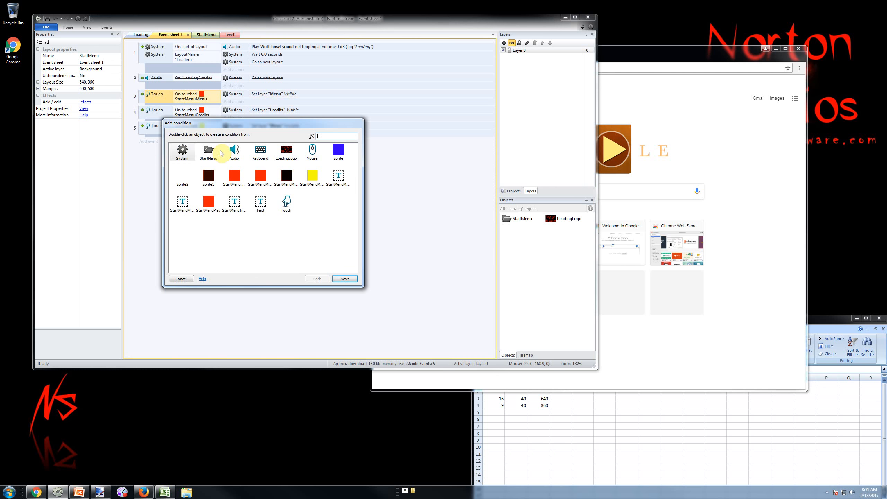
double_click(182, 150)
left_click(270, 238)
scroll(273, 240, "down", 3)
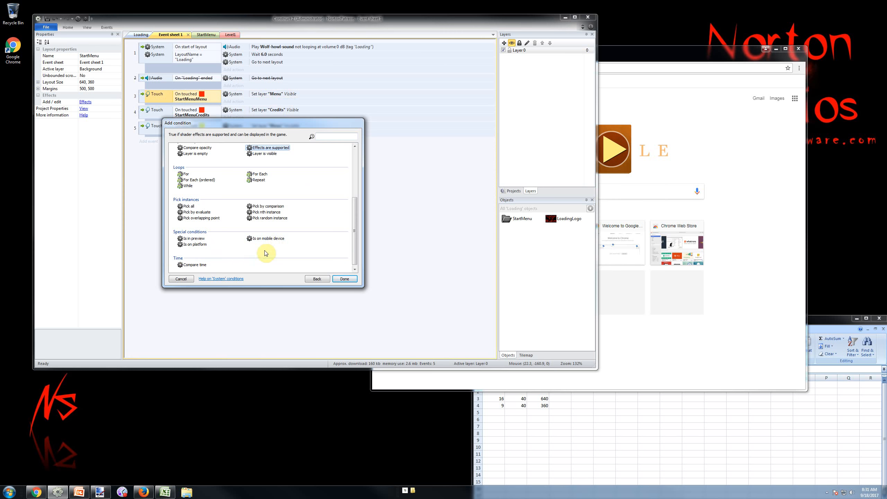
scroll(230, 245, "down", 2)
scroll(230, 244, "up", 5)
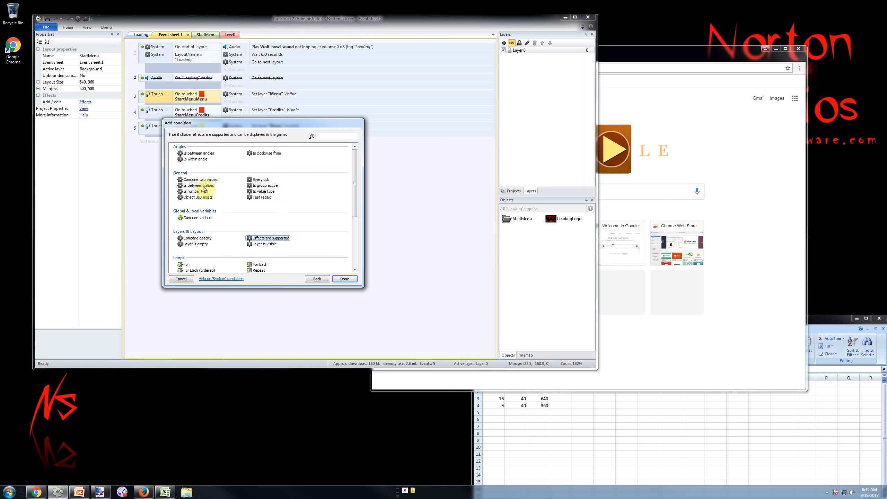
double_click(265, 244)
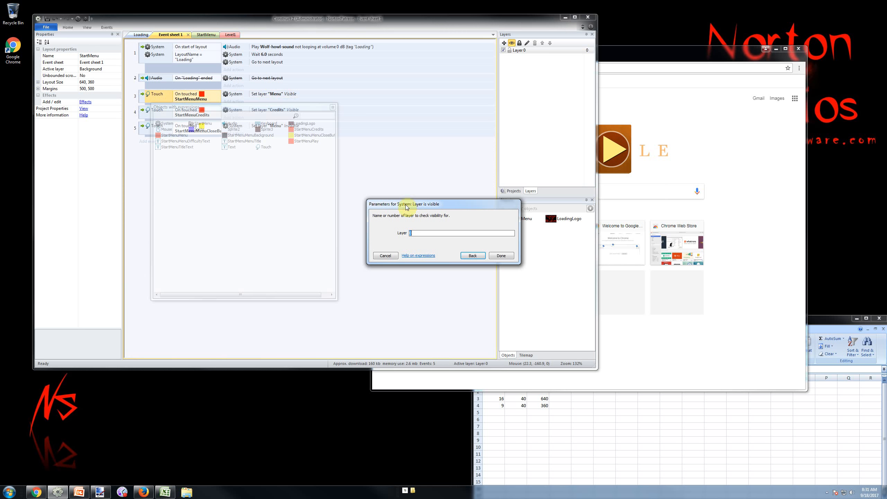
Step: Set the layer checked by the new Layer is visible condition to "Credits"
type("\"Pa")
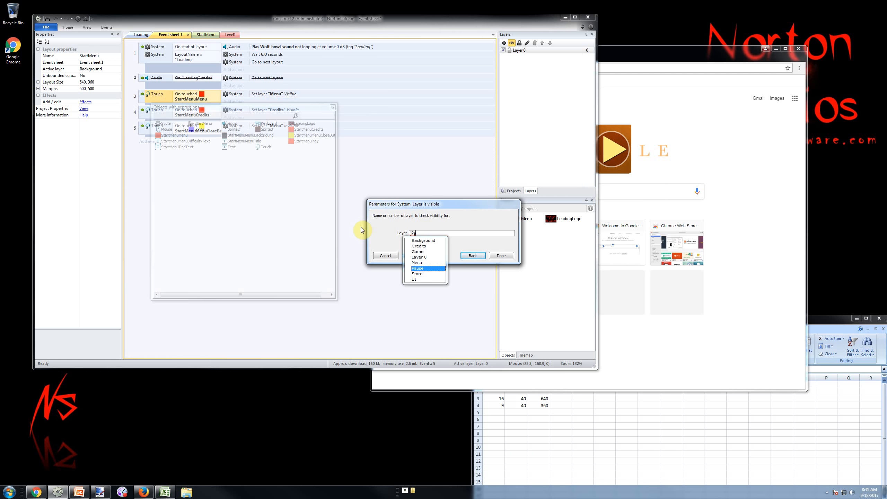
key("BackSpace")
key("BackSpace")
type("Credits\"")
key("Return")
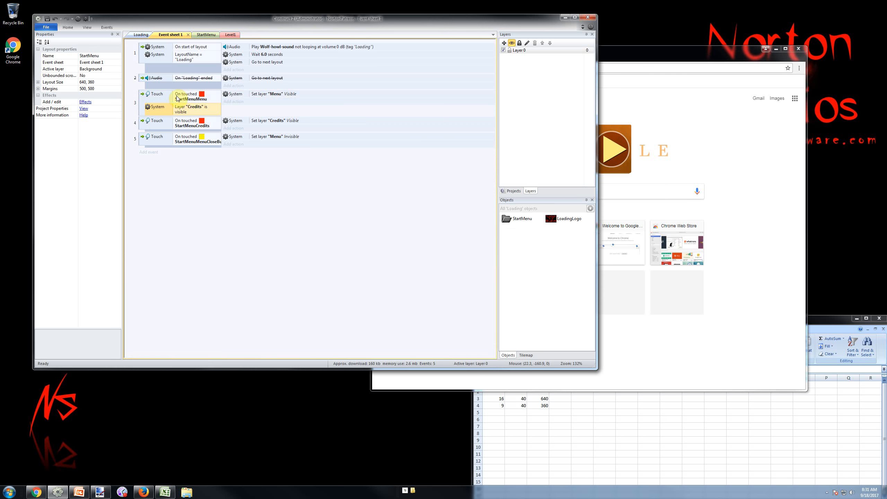
Step: Preview the StartMenu layout with the new visibility condition on the menu button, and close the preview
left_click(188, 96)
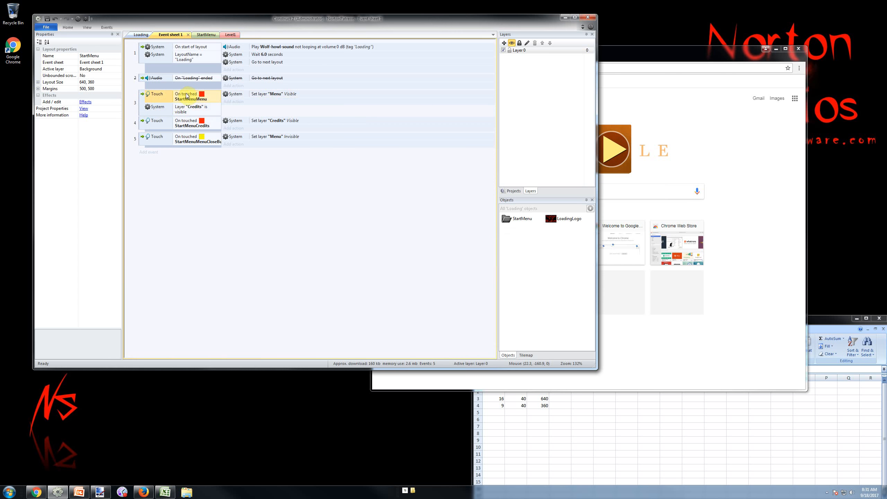
left_click(206, 35)
left_click(77, 18)
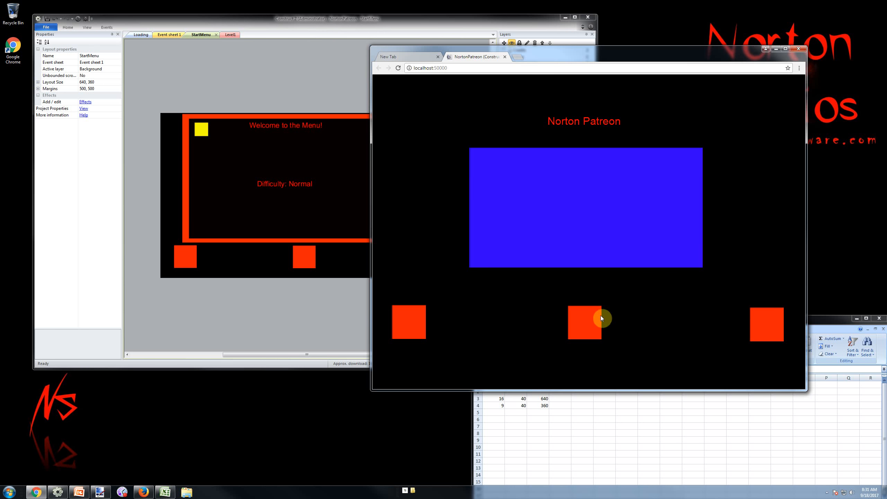
left_click(505, 56)
Step: Invert the Layer "Credits" is visible condition in the StartMenuMenu event of Event sheet 1
left_click(168, 34)
left_click(190, 115)
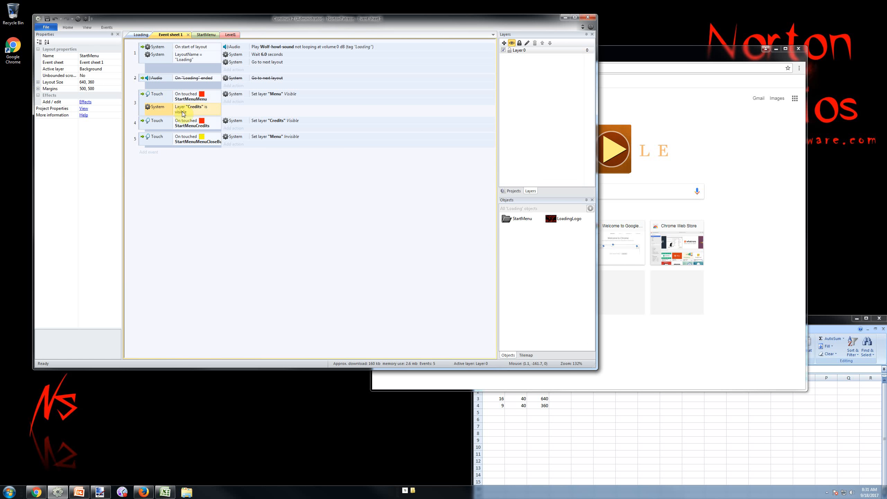
right_click(185, 114)
left_click(196, 153)
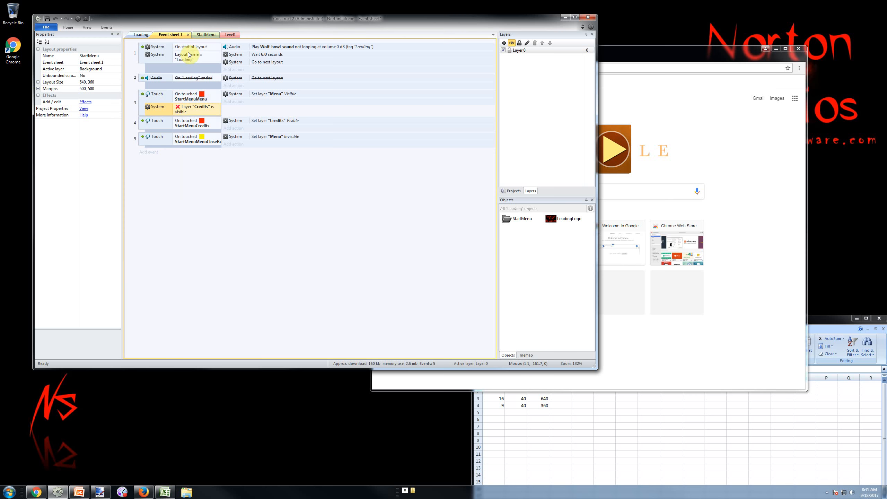
Step: Preview the StartMenu layout to test the inverted condition by opening and closing the menu and opening the credits, and close the preview
left_click(206, 35)
left_click(78, 19)
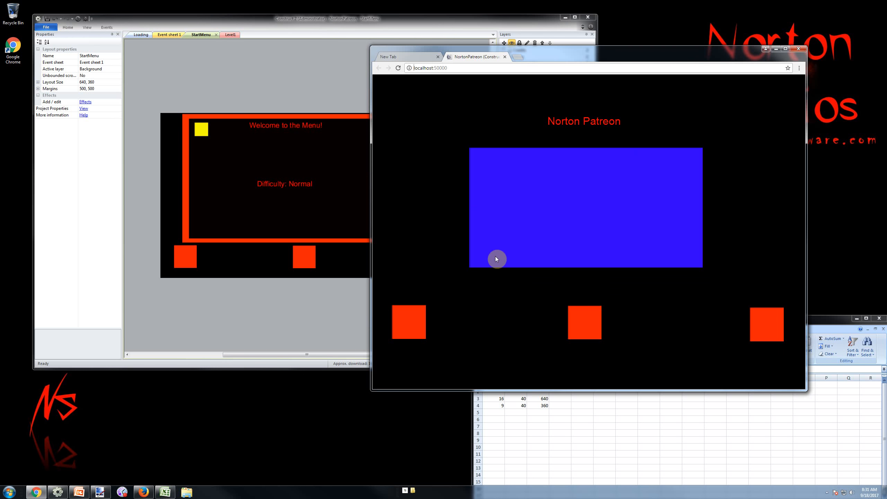
left_click(576, 319)
left_click(430, 135)
left_click(760, 337)
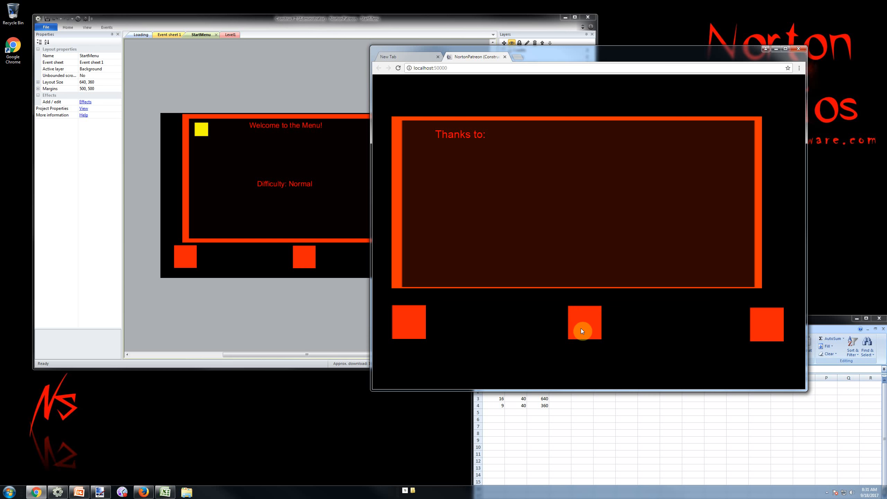
left_click(505, 56)
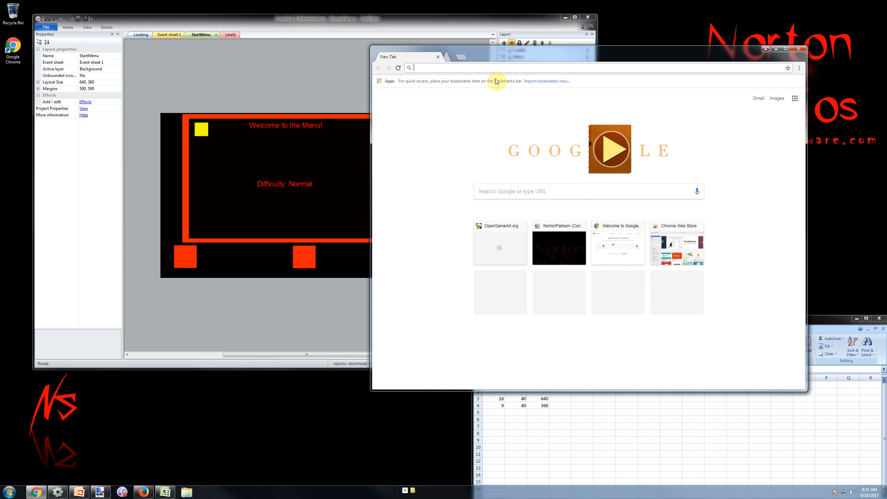
Step: Preview the StartMenu layout again, open the menu and the credits without closing the menu, and close the preview
left_click(79, 19)
left_click(586, 325)
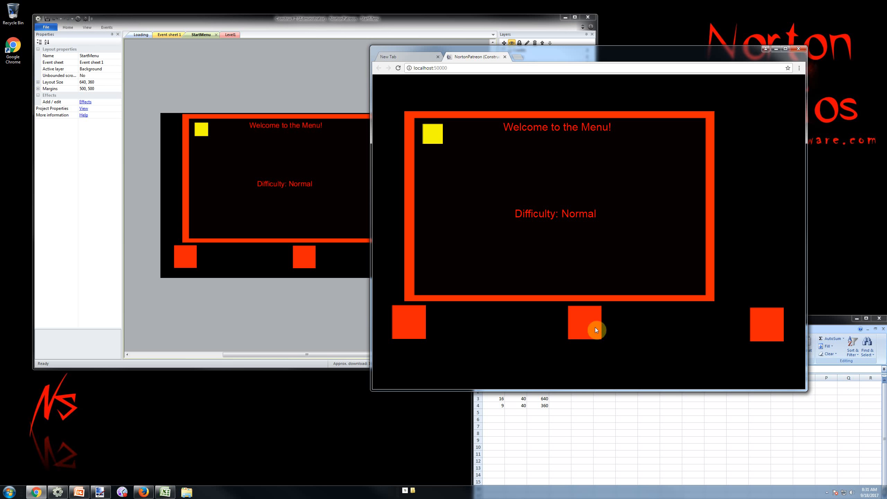
left_click(761, 338)
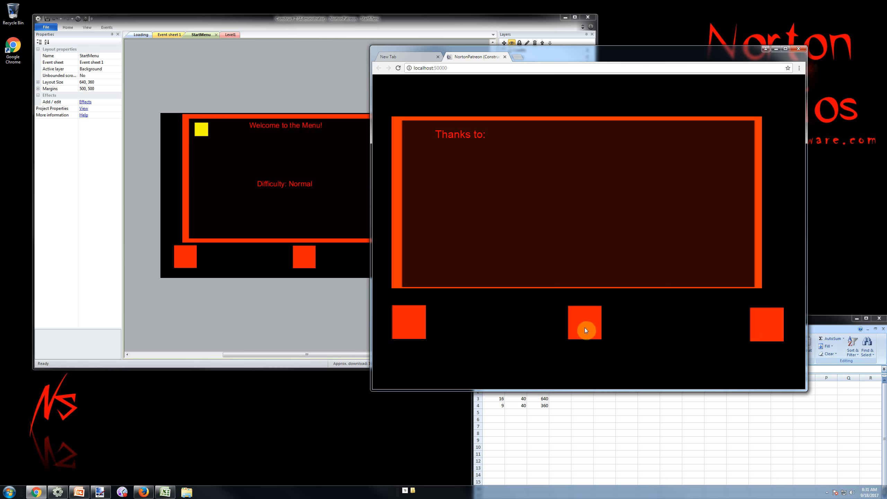
left_click(505, 57)
Step: Copy the inverted "Credits" visibility condition into the StartMenuMenuCloseButton event and move the StartMenuCredits event below it
left_click(167, 35)
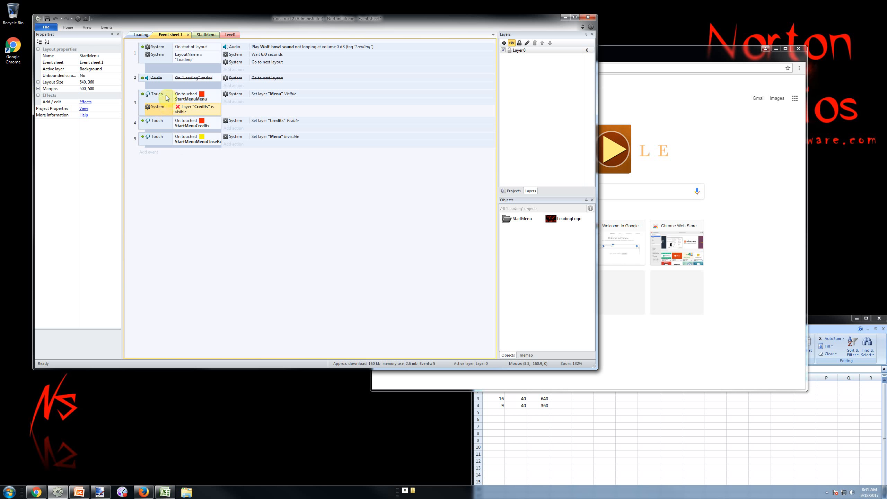
mouse_move(168, 134)
left_mouse_down("ctrl")
mouse_move(162, 122)
mouse_move(170, 151)
left_mouse_up("ctrl")
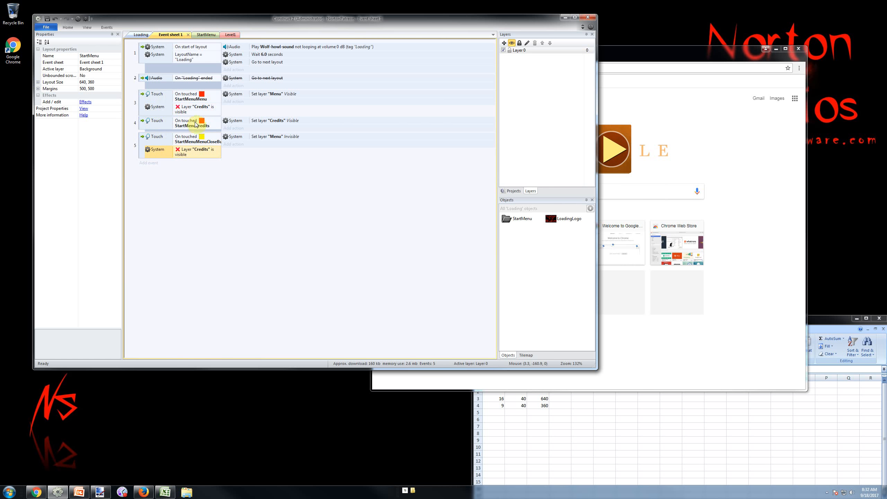
left_click(144, 126)
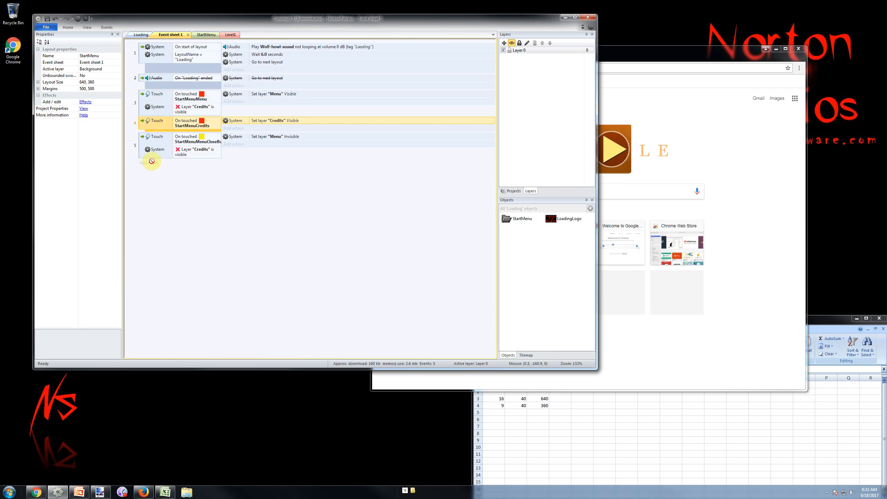
left_click_drag(151, 161, 153, 170)
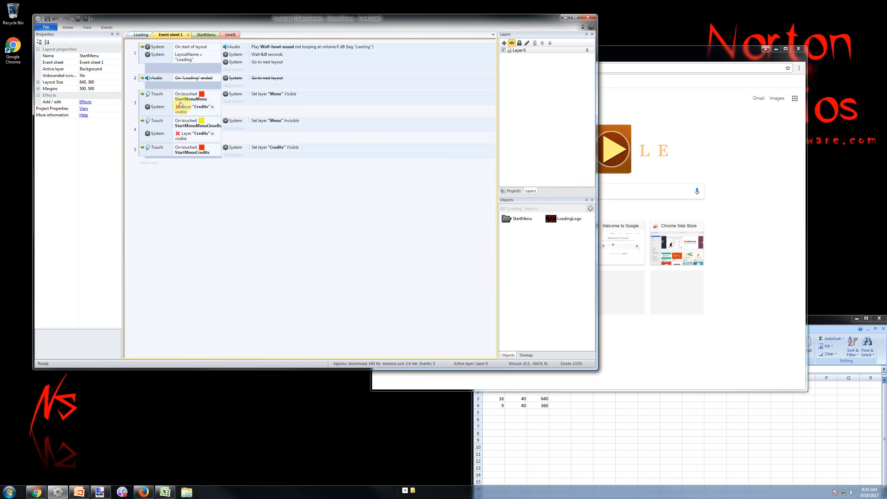
Step: Preview the StartMenu layout, open and close the menu, open the credits, try the menu button behind them, and close the preview
left_click(190, 97)
left_click(189, 126)
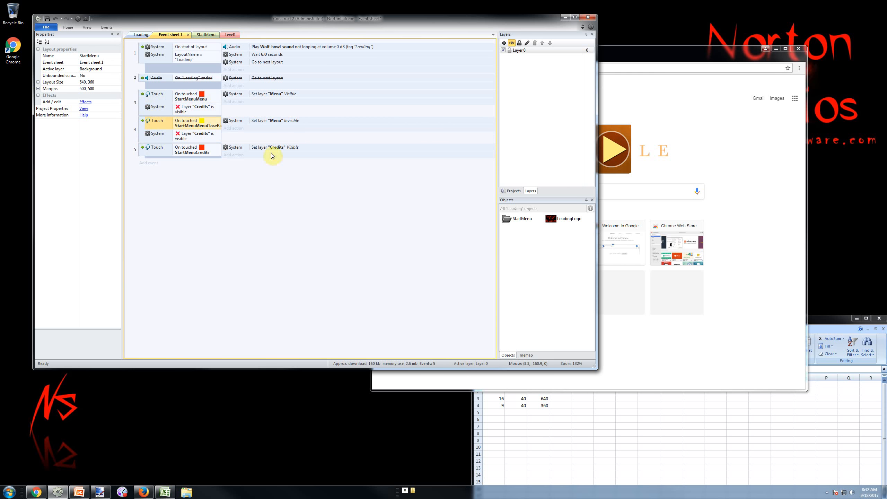
left_click(79, 19)
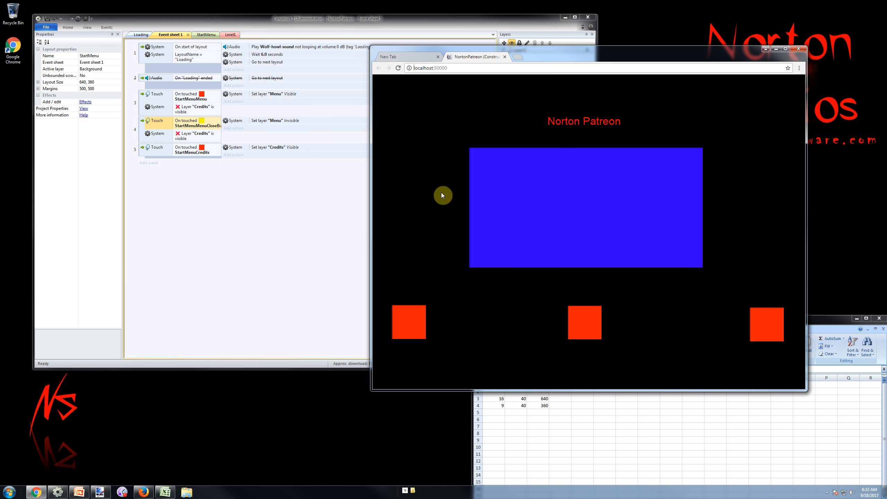
left_click(594, 333)
left_click(433, 134)
left_click(766, 324)
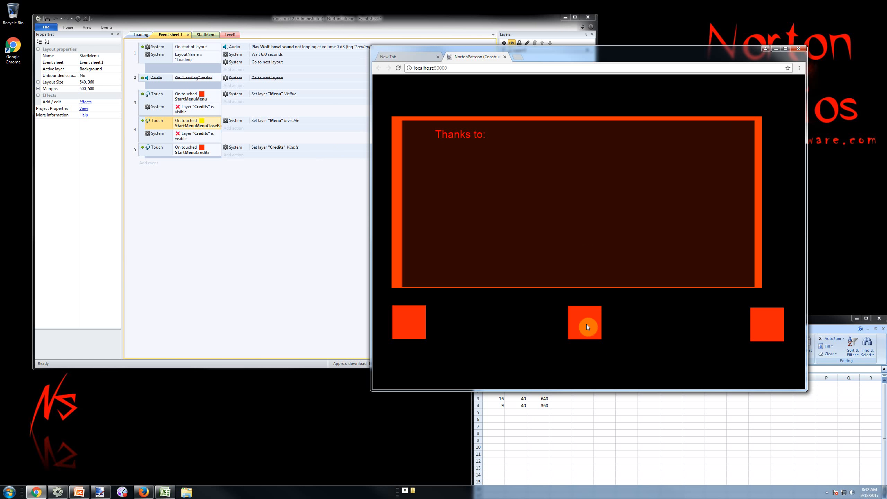
left_click(505, 56)
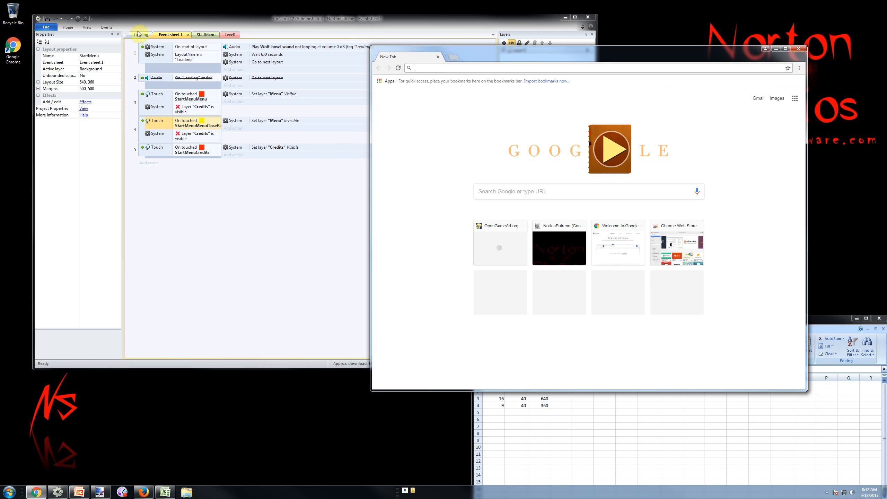
Step: Run the preview again, open the menu and then the credits without closing the menu, and close the preview
left_click(84, 16)
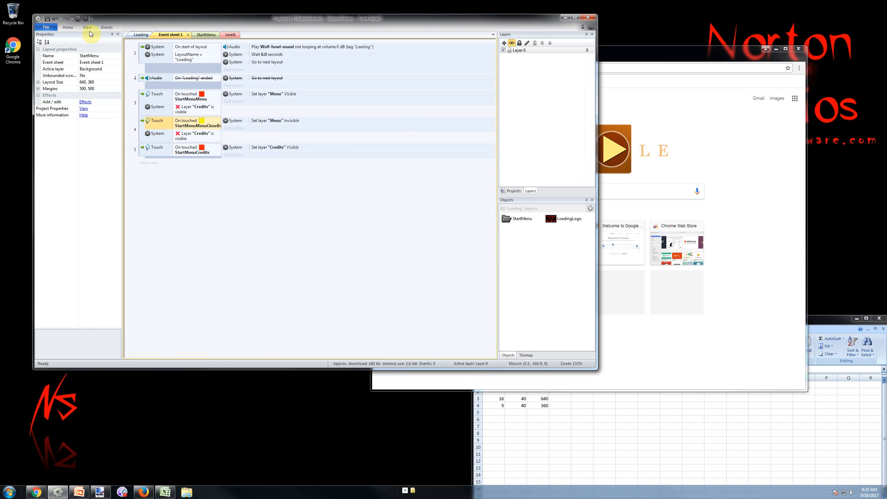
left_click(78, 19)
left_click(585, 327)
left_click(772, 334)
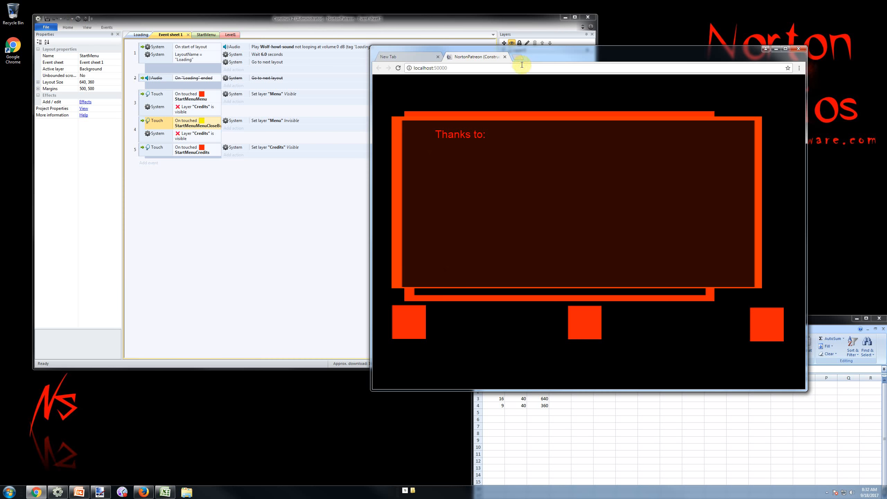
left_click(505, 56)
left_click(286, 264)
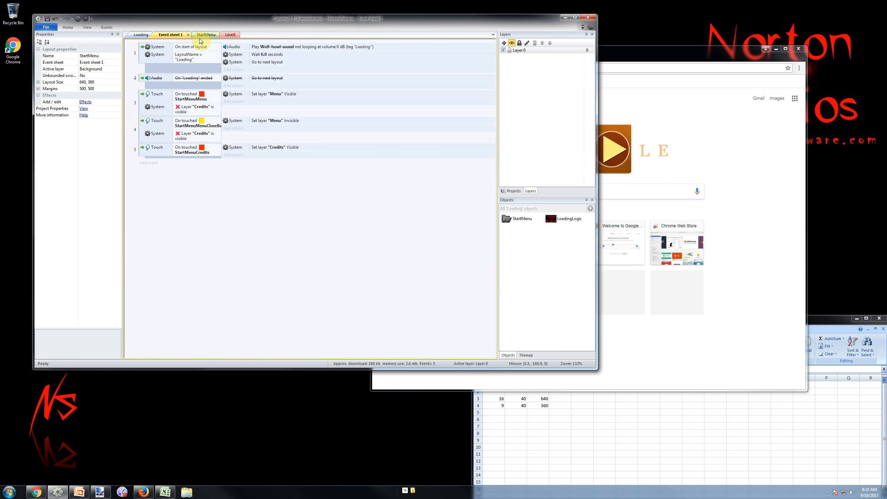
Step: Review the layers of the Level1 layout and check the Menu layer's initial visibility in the StartMenu layout
left_click(231, 35)
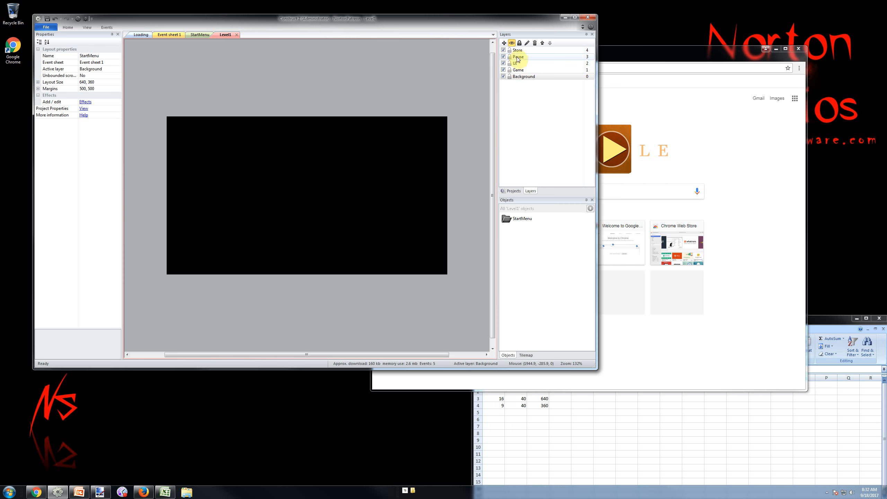
left_click(211, 36)
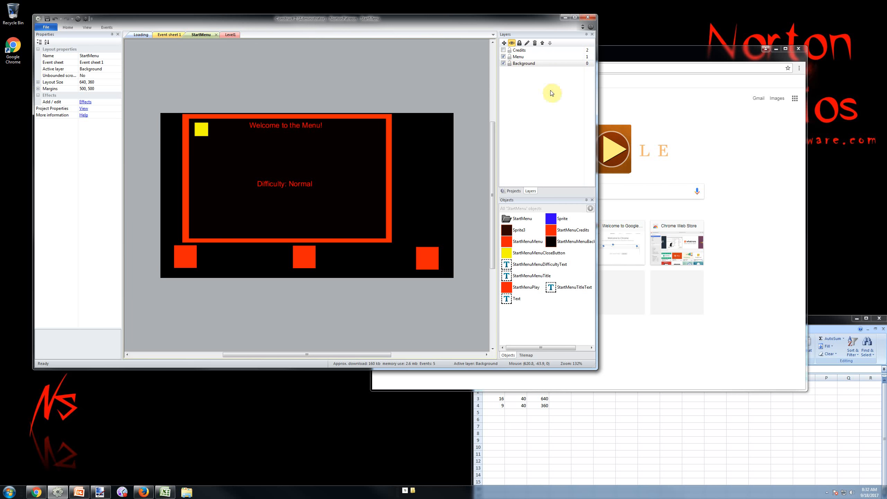
left_click(519, 56)
left_click(113, 63)
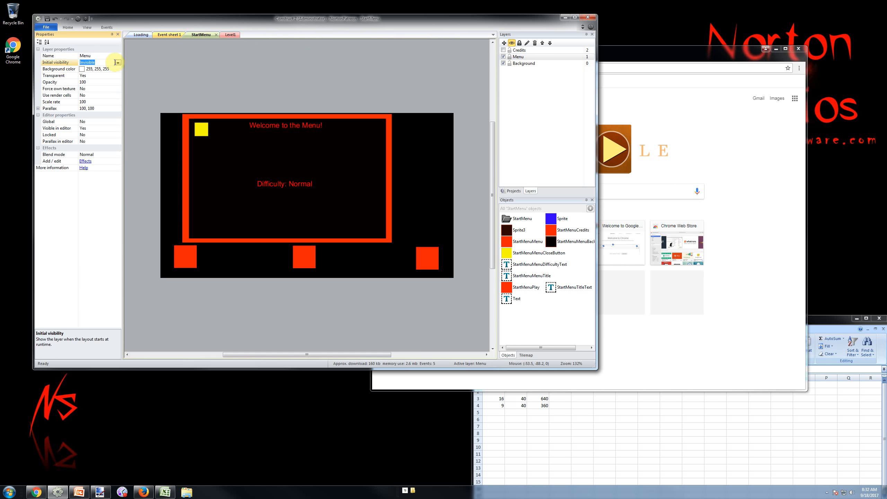
Step: Duplicate the StartMenuMenu touch event in Event sheet 1 and place the copy below the StartMenuCredits event
left_click(162, 36)
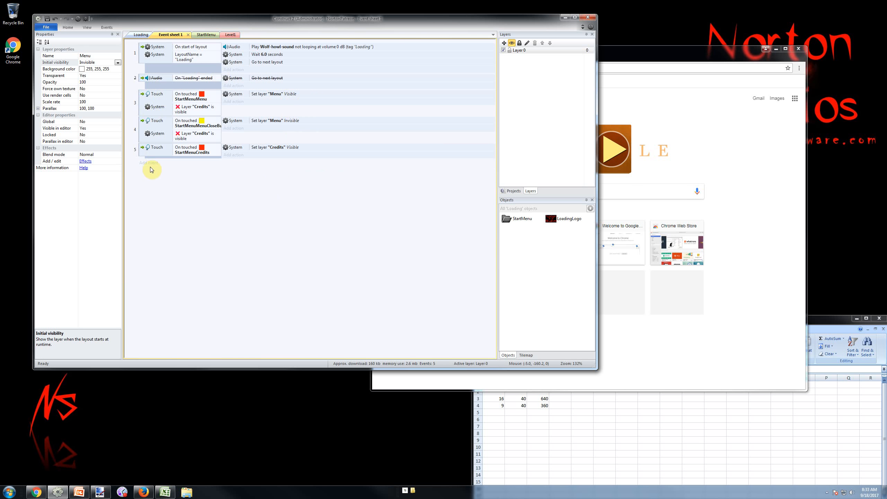
left_click(146, 112)
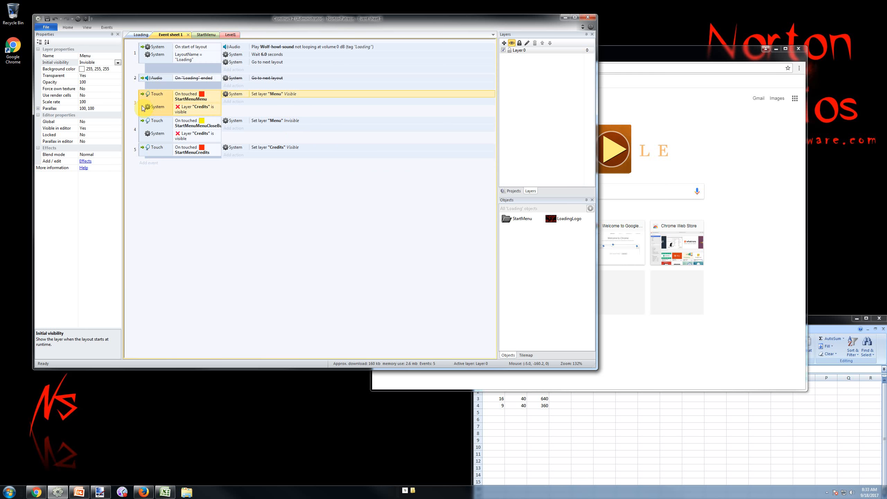
key("ctrl+v")
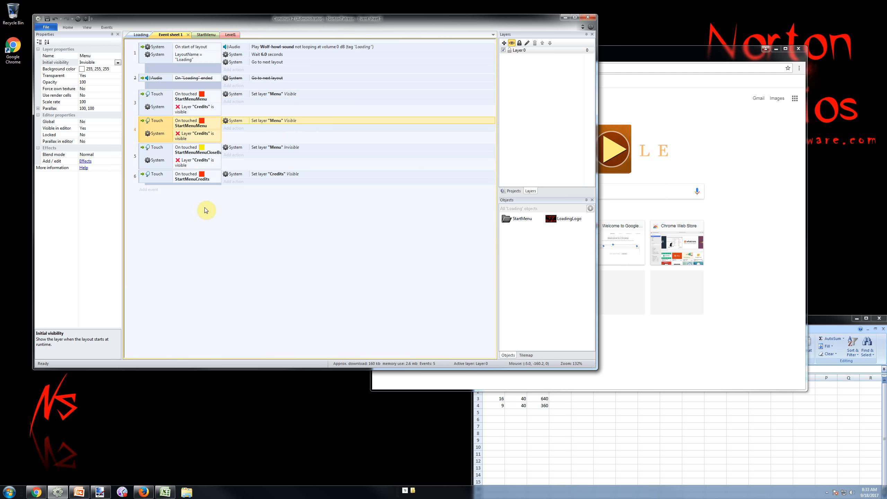
left_click_drag(147, 131, 147, 187)
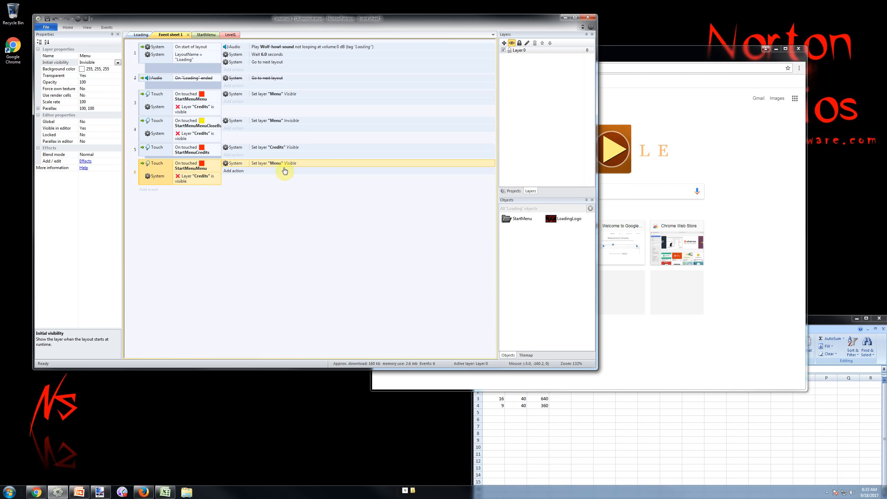
Step: Add a System Create object action to the duplicated StartMenuMenu event and choose StartMenuMenuBackground as the object to create
left_click(234, 171)
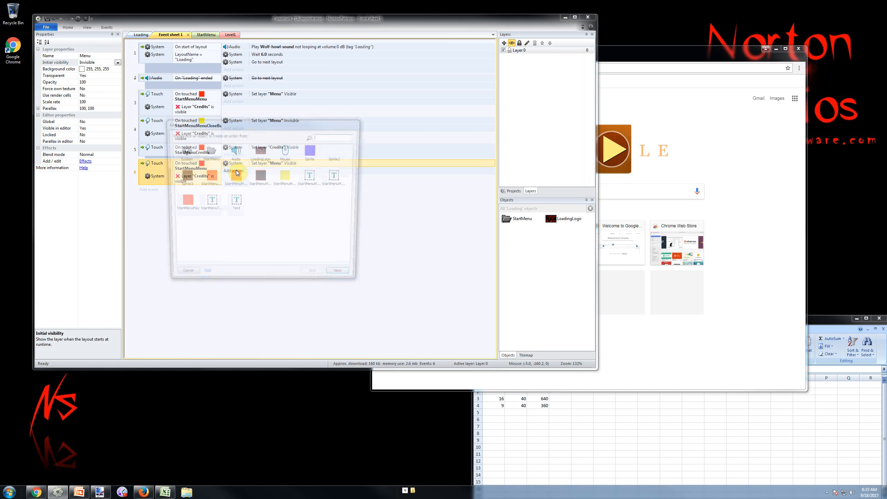
double_click(183, 152)
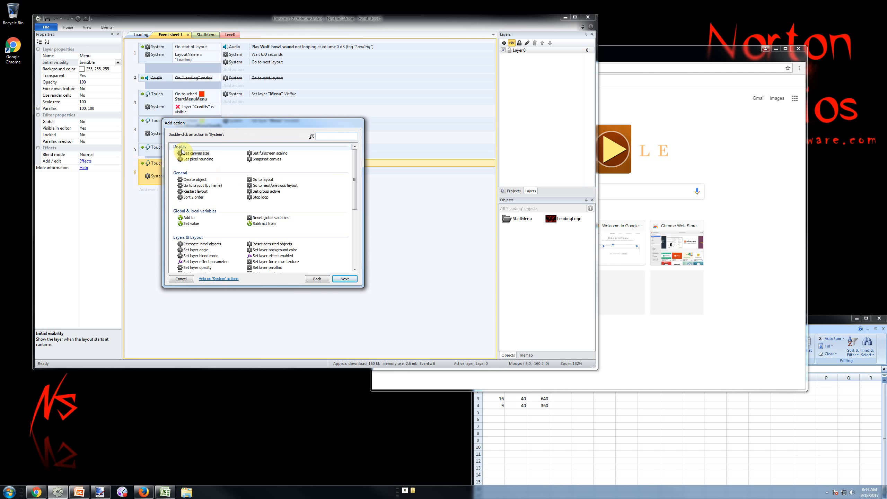
left_click(196, 180)
double_click(196, 180)
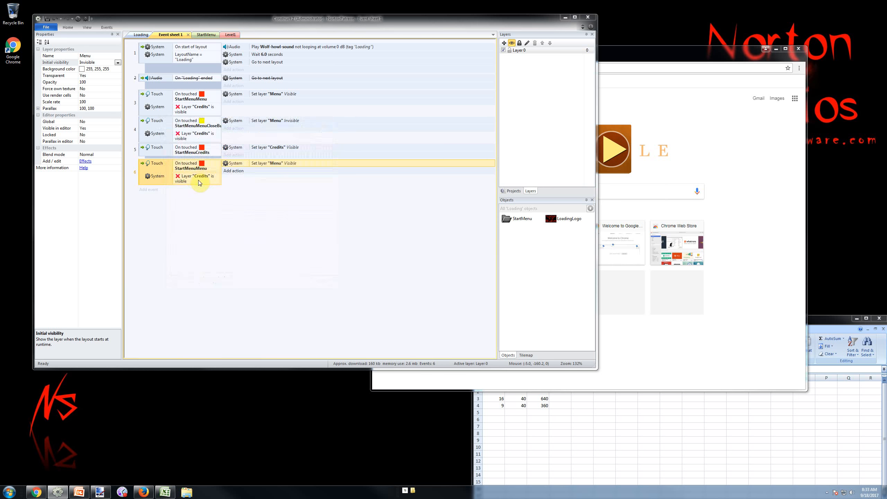
left_click(445, 235)
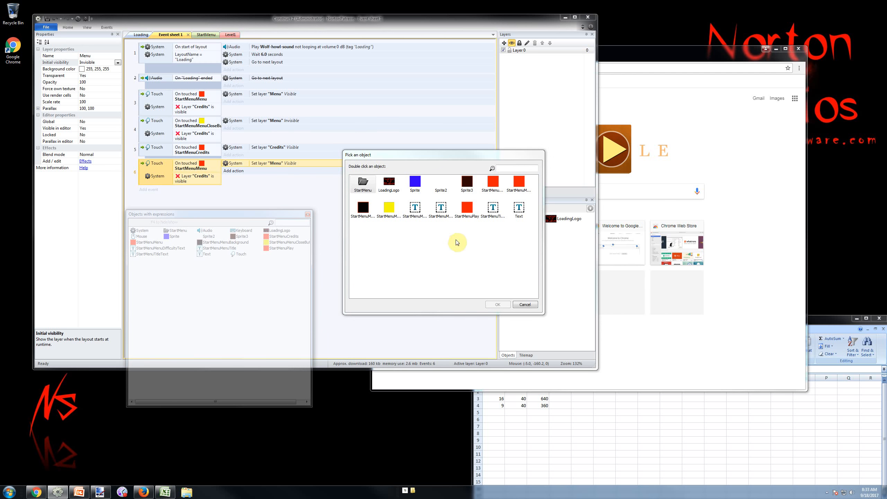
left_click(493, 185)
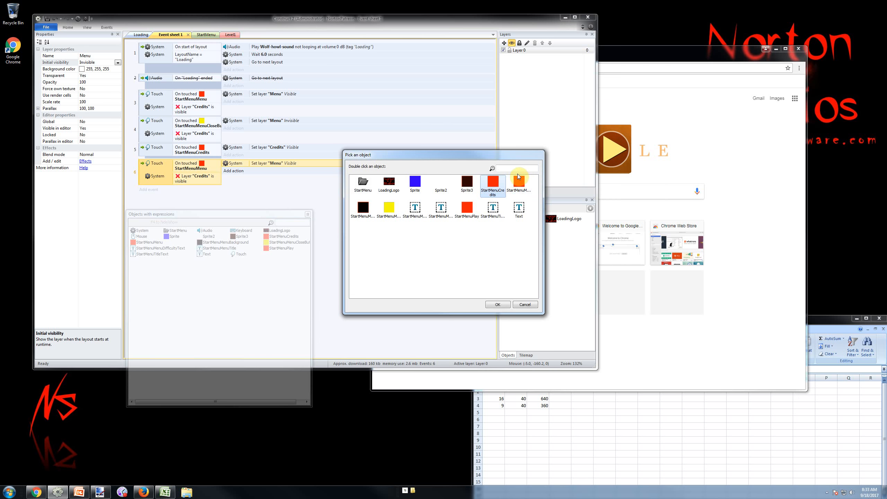
left_click(520, 180)
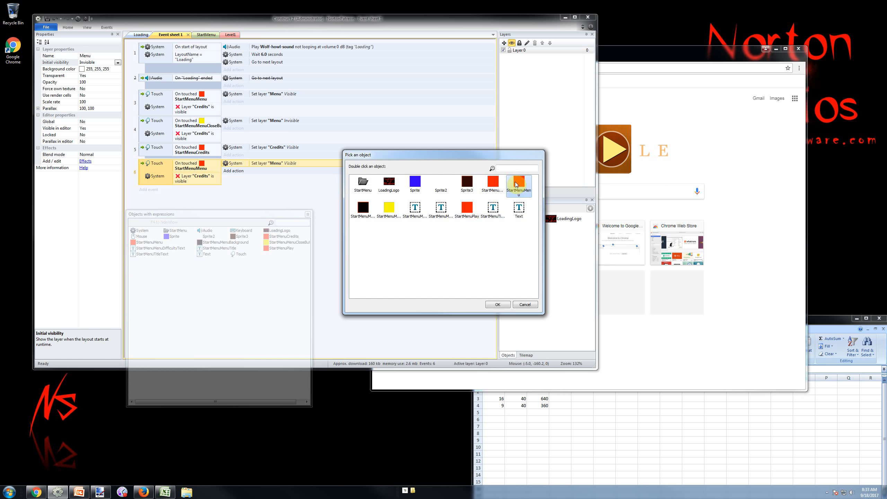
left_click(525, 304)
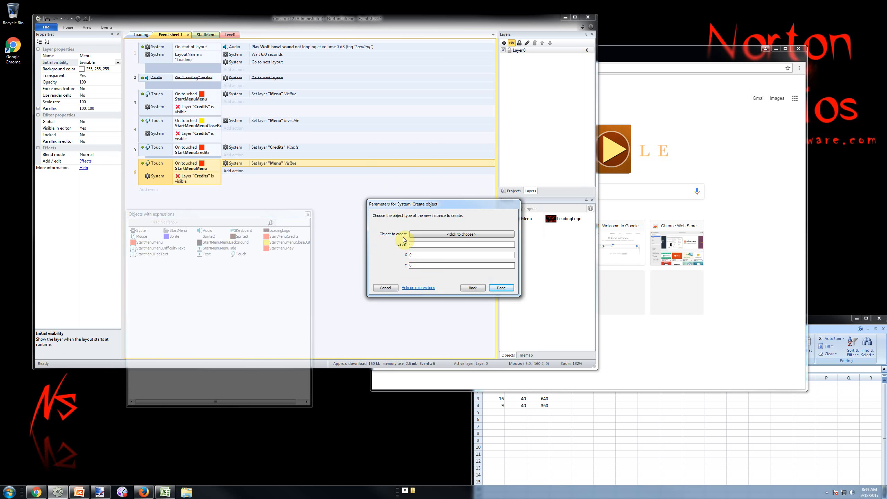
left_click(443, 234)
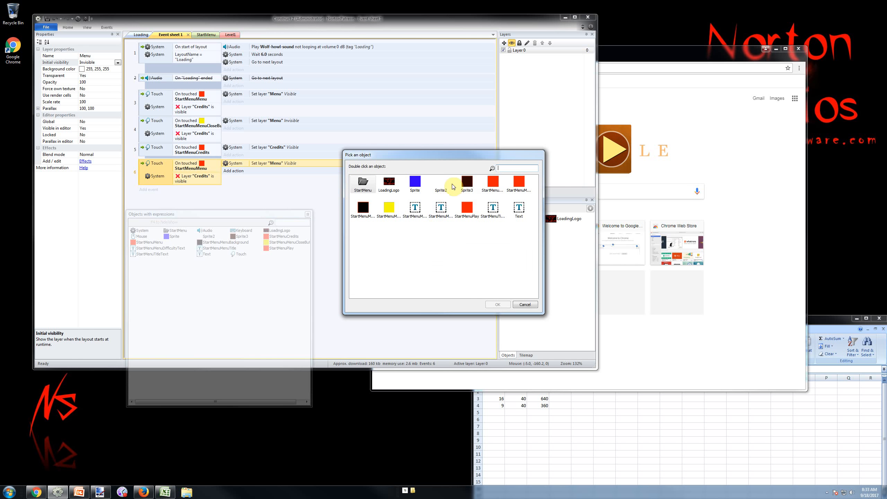
left_click(381, 210)
left_click(363, 208)
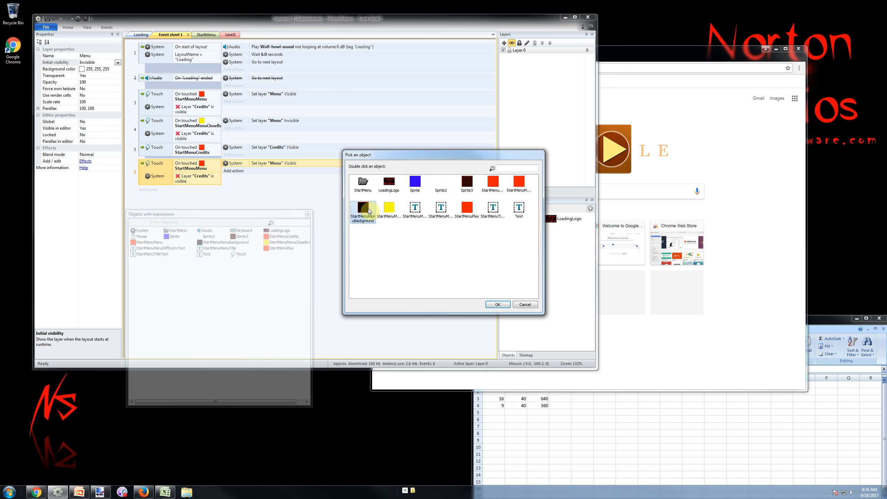
double_click(364, 208)
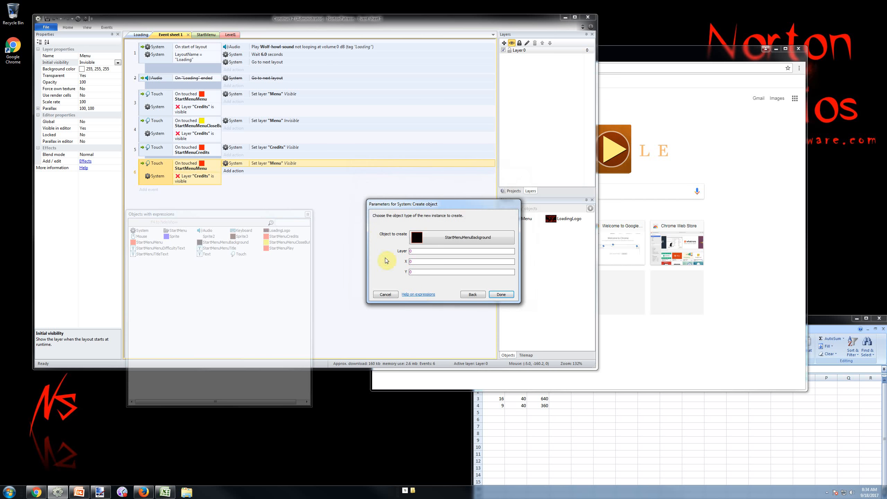
Step: Set the Create object action's layer to 1, leave X and Y at 0, and confirm the action
left_click(430, 252)
type("\"")
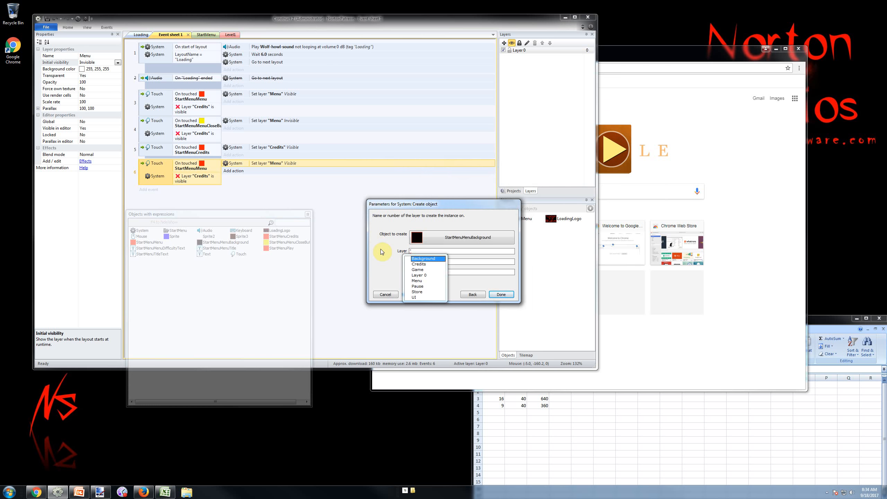
type("Men")
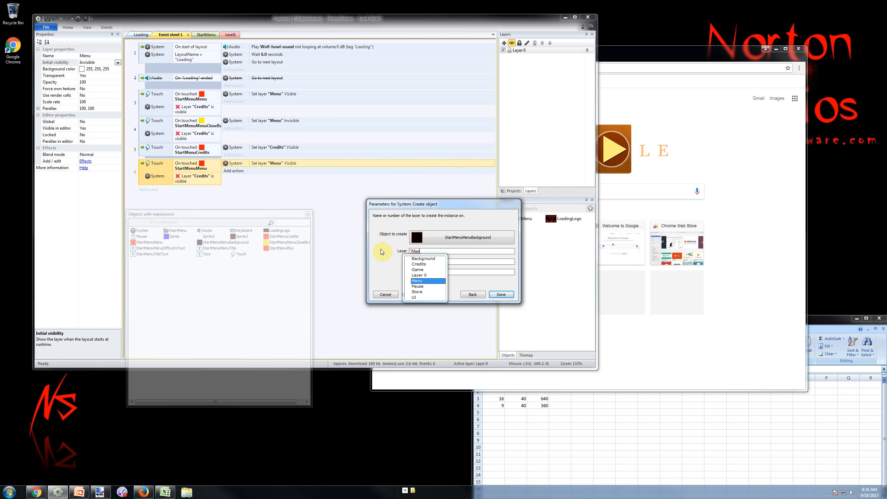
type("u\"")
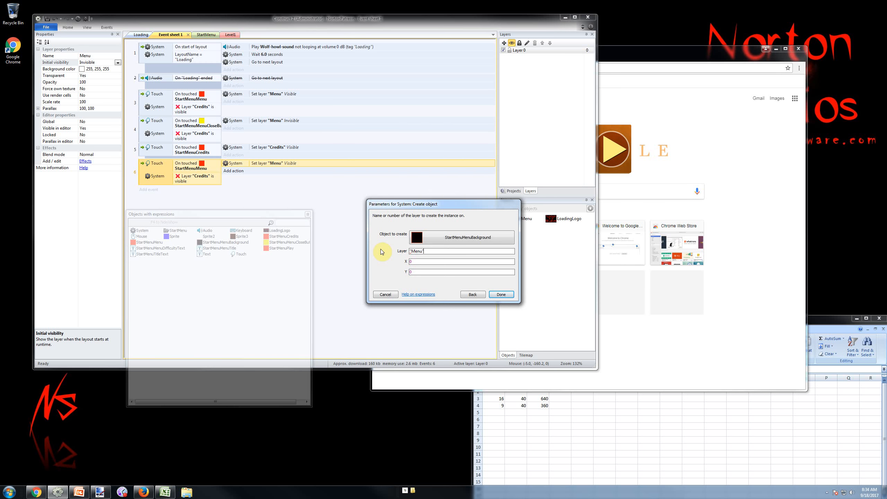
key("BackSpace")
key("BackSpace")
key("BackSpace")
key("BackSpace")
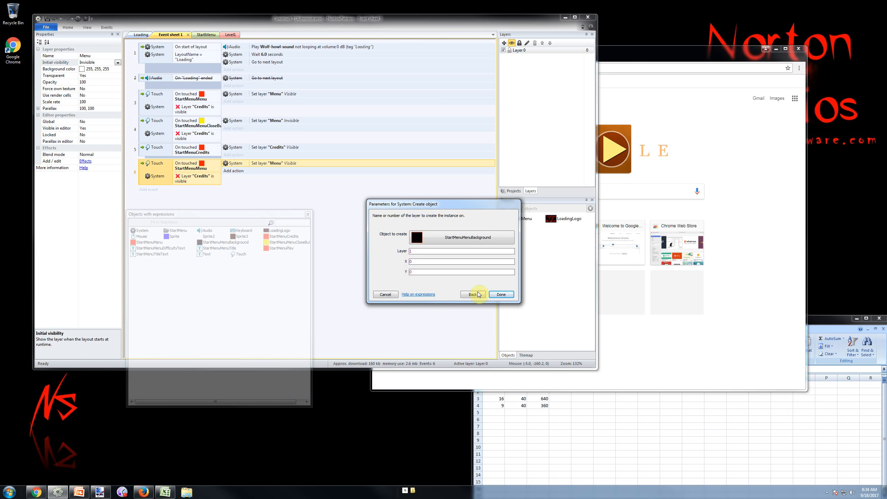
left_click(501, 294)
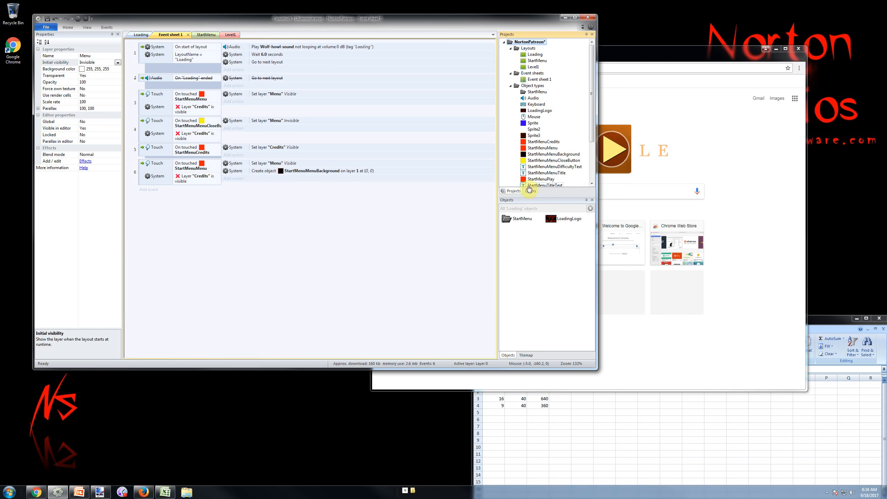
Step: Check the Menu layer's number in the StartMenu layout against the Create object action in Event sheet 1
left_click(206, 34)
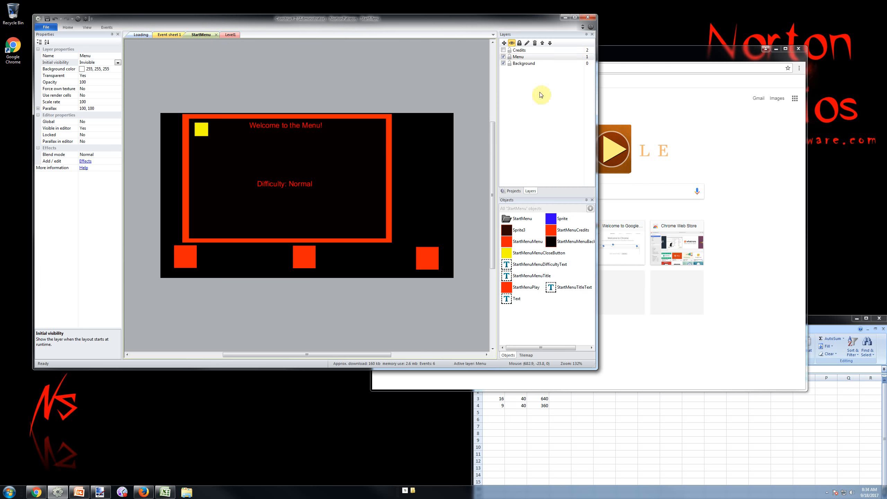
left_click(553, 57)
left_click(589, 57)
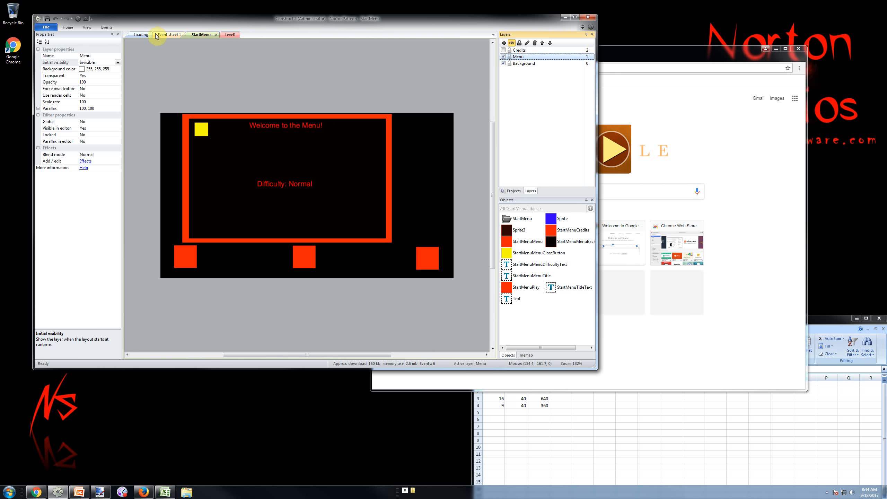
left_click(168, 34)
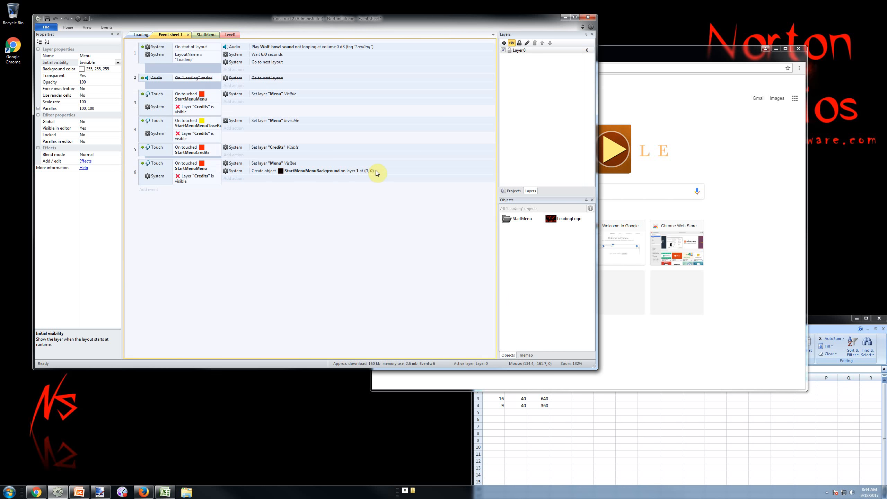
Step: Hide the Background layer in the StartMenu layout editor and select the menu background sprite to show its position properties
left_click(209, 35)
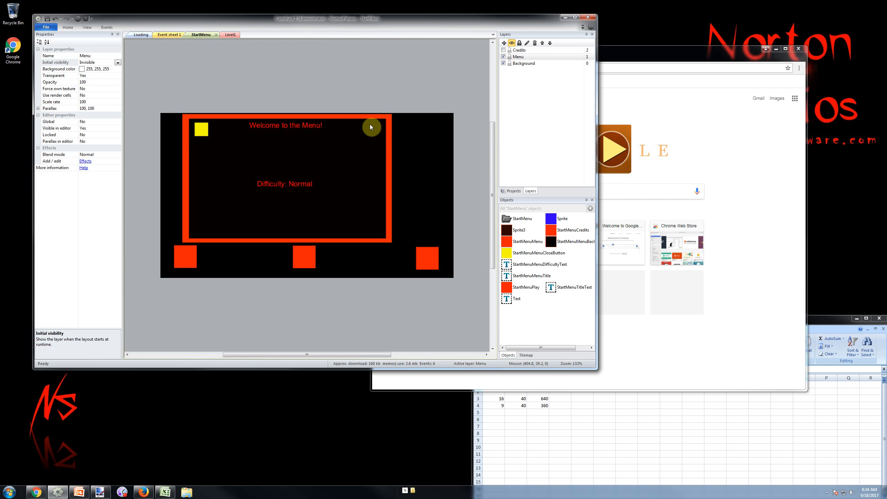
left_click(503, 63)
left_click(395, 89)
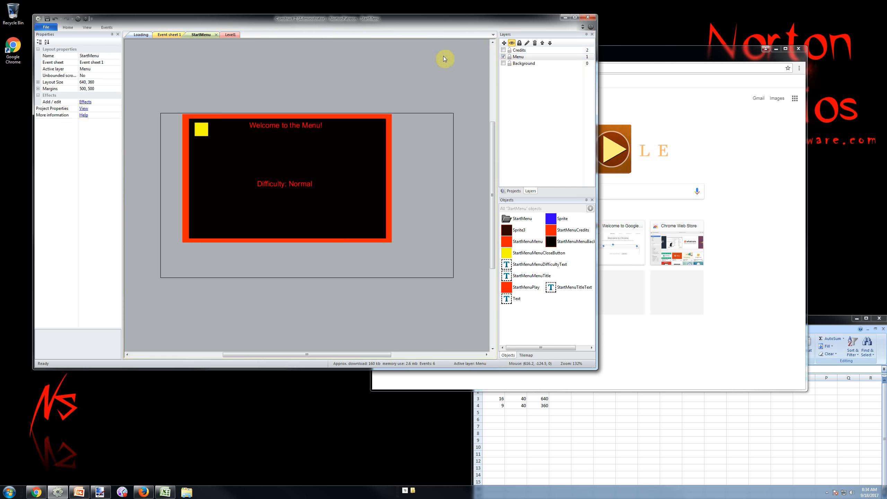
left_click(378, 145)
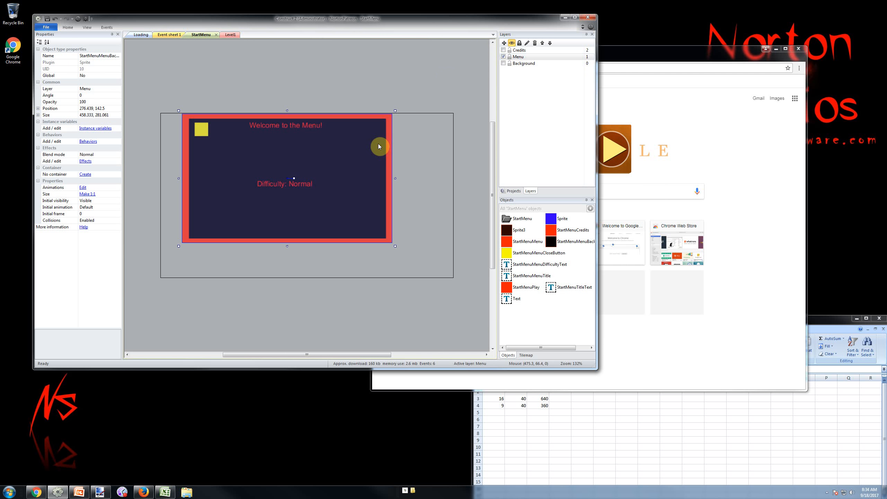
Step: Set the menu background sprite's position to 276, 142 in the StartMenu layout
left_click(116, 108)
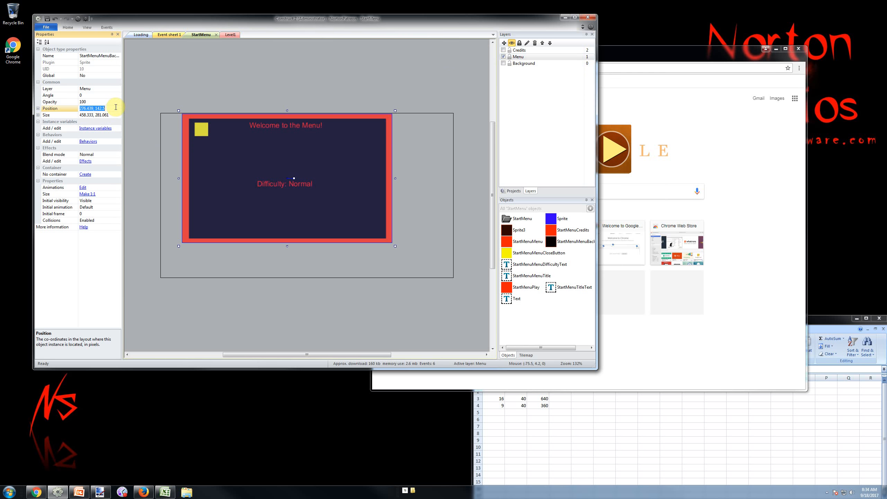
left_click(115, 107)
key("BackSpace")
key("BackSpace")
key("BackSpace")
key("BackSpace")
key("Return")
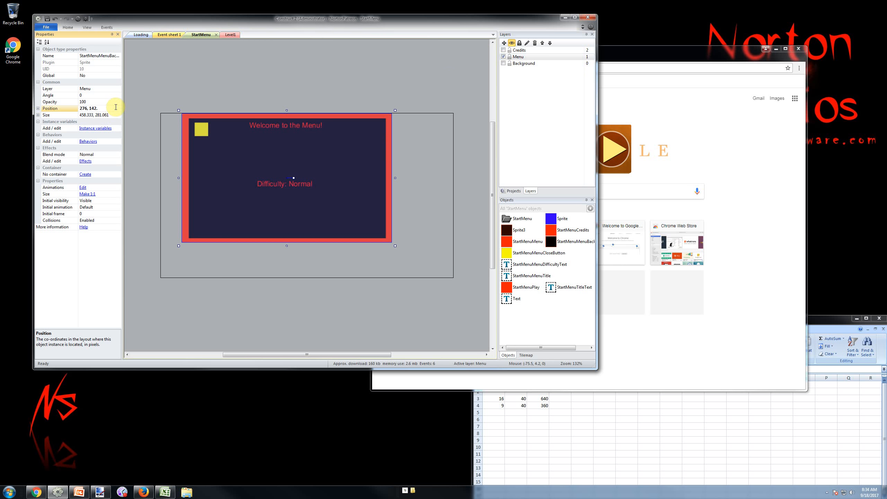
left_click(115, 107)
Step: Compare the Create object action's coordinates in Event sheet 1 with the menu background's position in the StartMenu layout
left_click(169, 35)
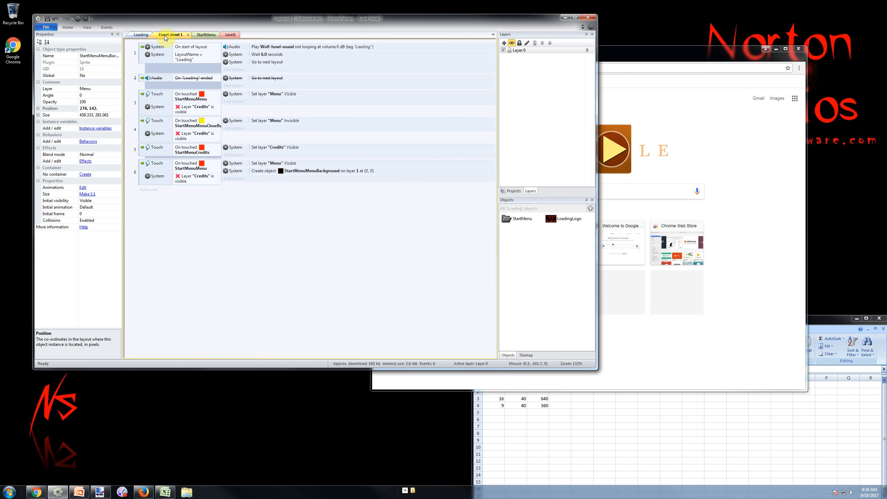
double_click(365, 171)
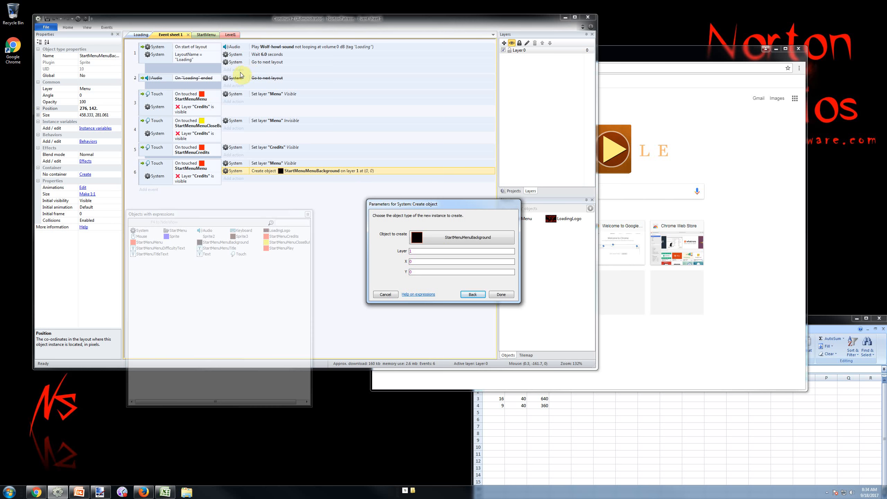
key("Return")
left_click(204, 35)
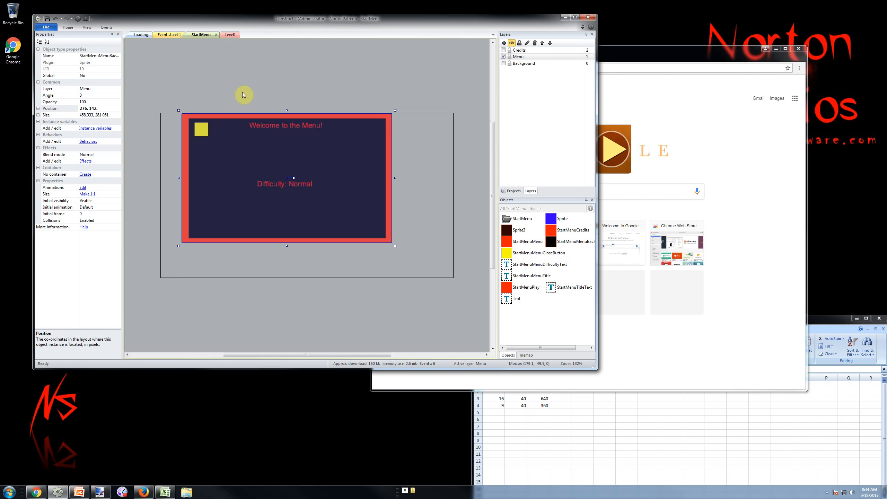
left_click(269, 93)
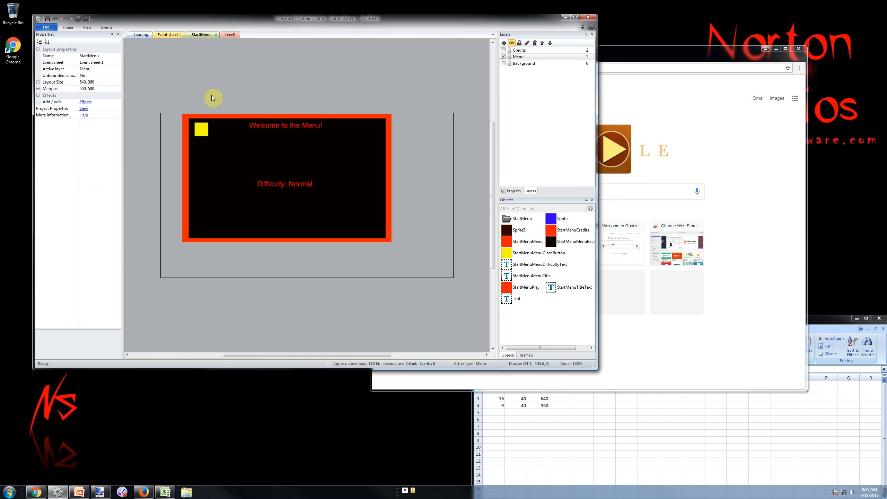
Step: Set the StartMenuMenuBackground Create object action's coordinates to X 276 and Y 142 in Event sheet 1
left_click(174, 35)
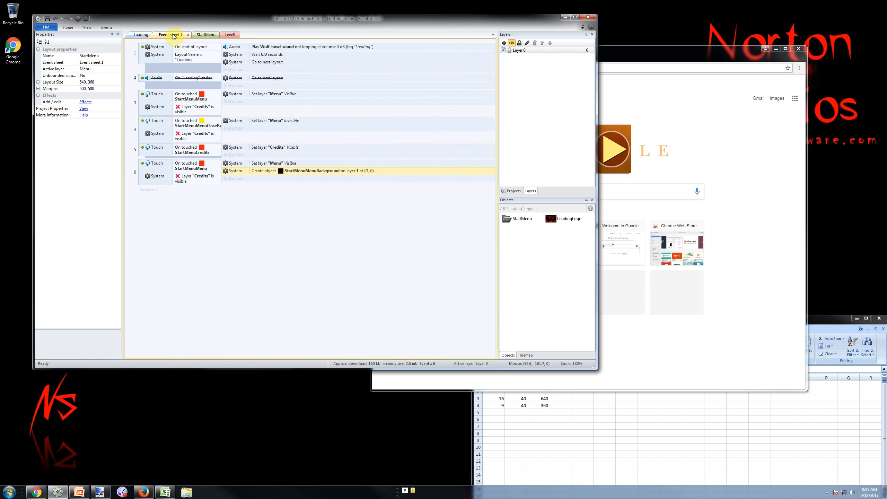
double_click(319, 170)
left_click(410, 261)
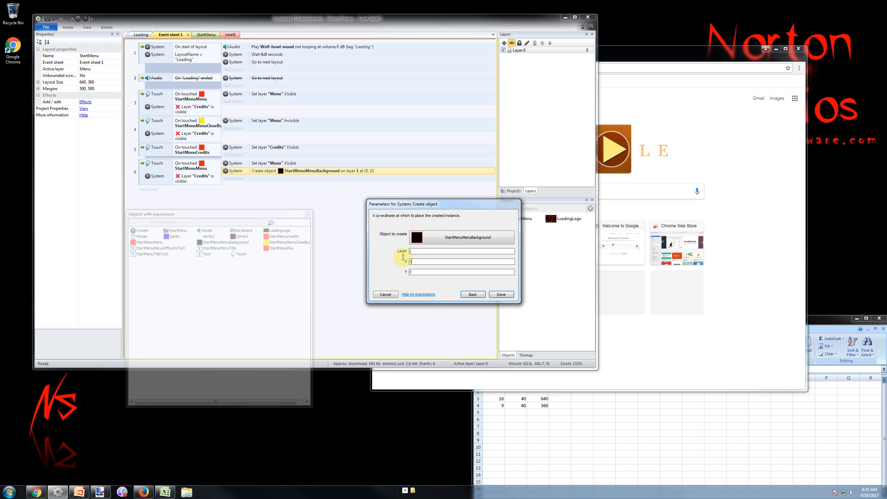
left_click(423, 274)
type("276, 142")
key("BackSpace")
key("BackSpace")
key("BackSpace")
key("BackSpace")
left_click(297, 228)
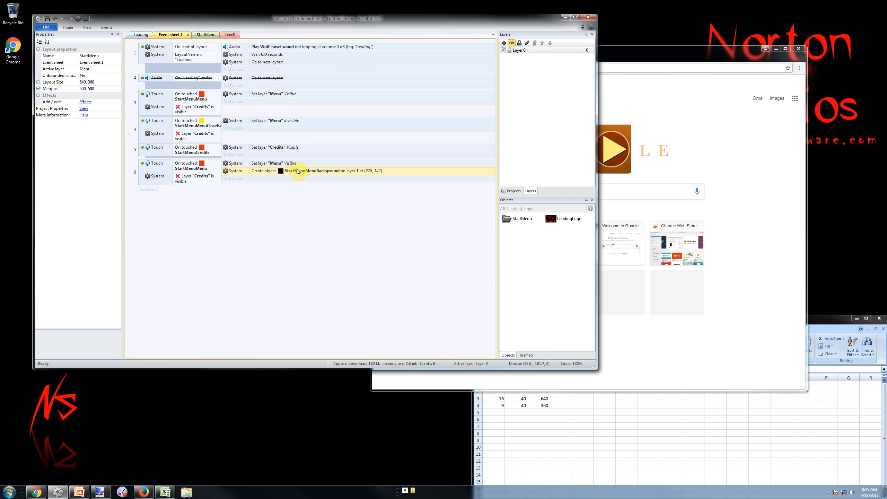
Step: Disable the three layer-visibility touch events (events 3 to 5), leaving the duplicated StartMenuMenu event enabled
left_click(142, 176)
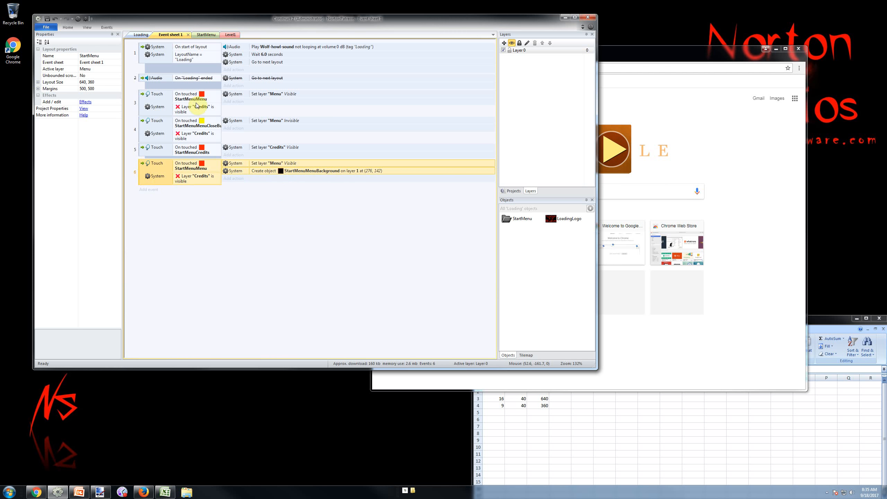
left_click(142, 102)
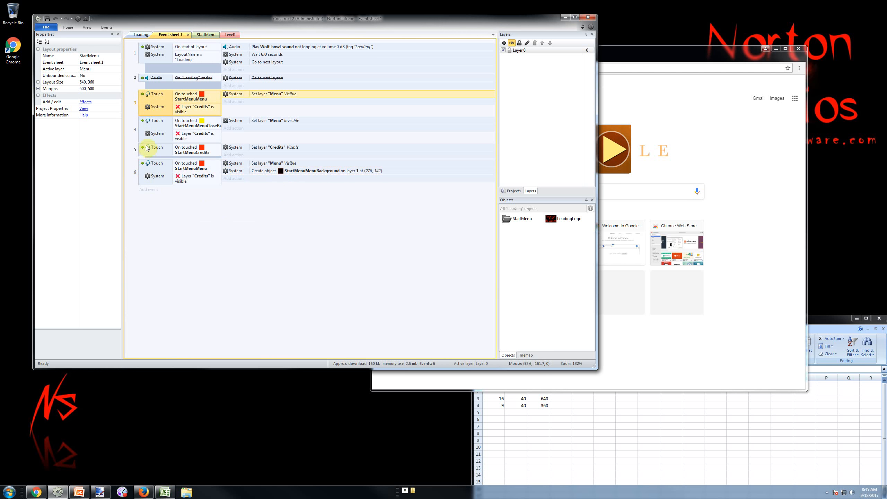
left_click(140, 151, "shift")
right_click(140, 153)
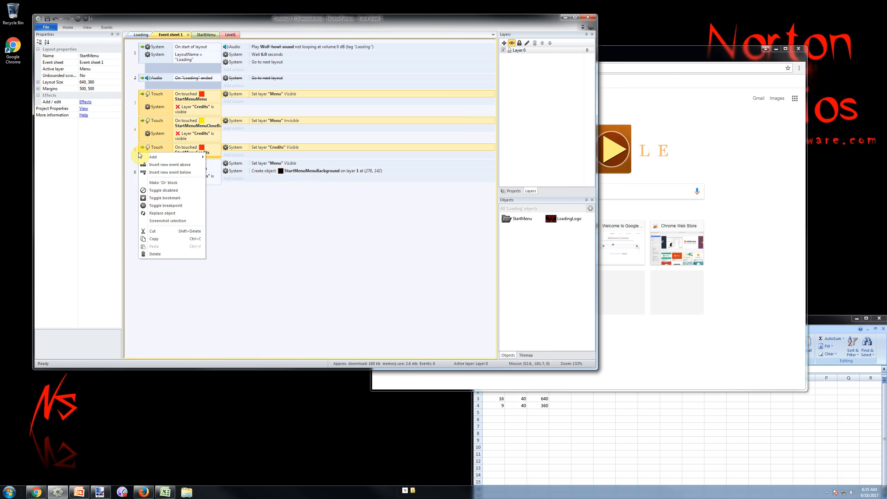
left_click(160, 191)
left_click(301, 243)
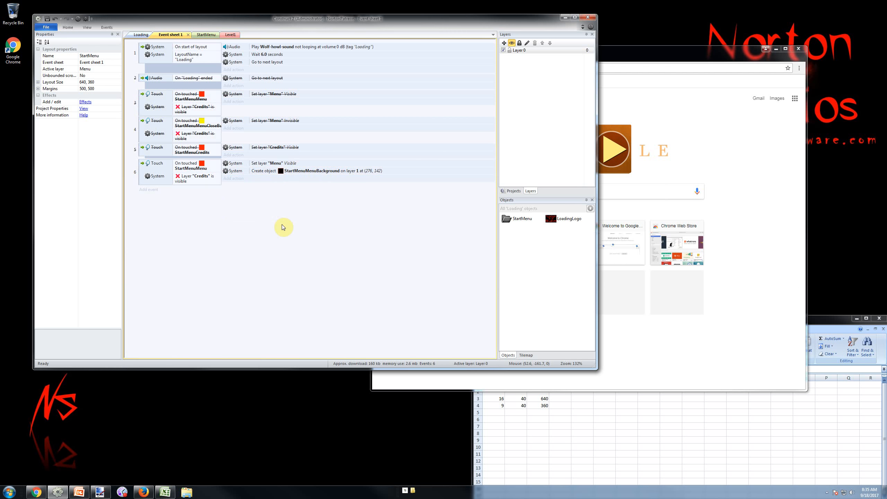
left_click(144, 178)
left_click(227, 246)
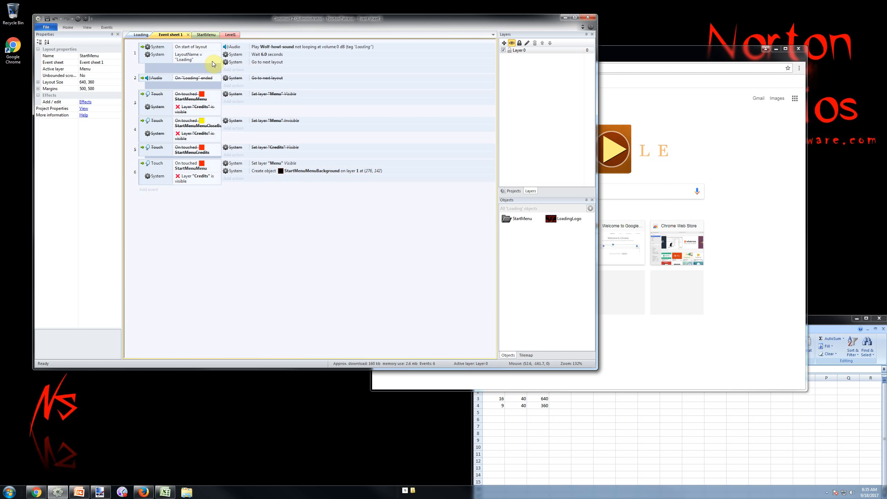
Step: Add a new event at the end of Event sheet 1 with the System condition On start of layout
left_click(150, 190)
left_click(181, 153)
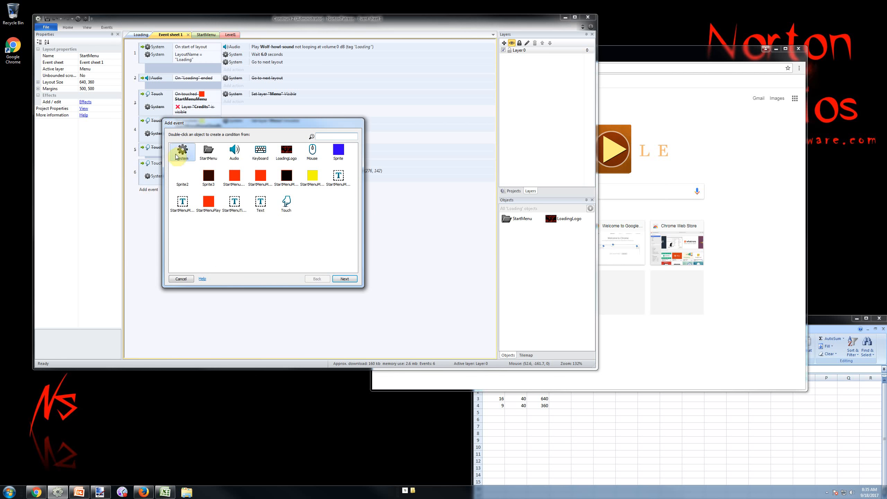
double_click(182, 153)
left_click_drag(233, 124, 386, 182)
left_click(349, 250)
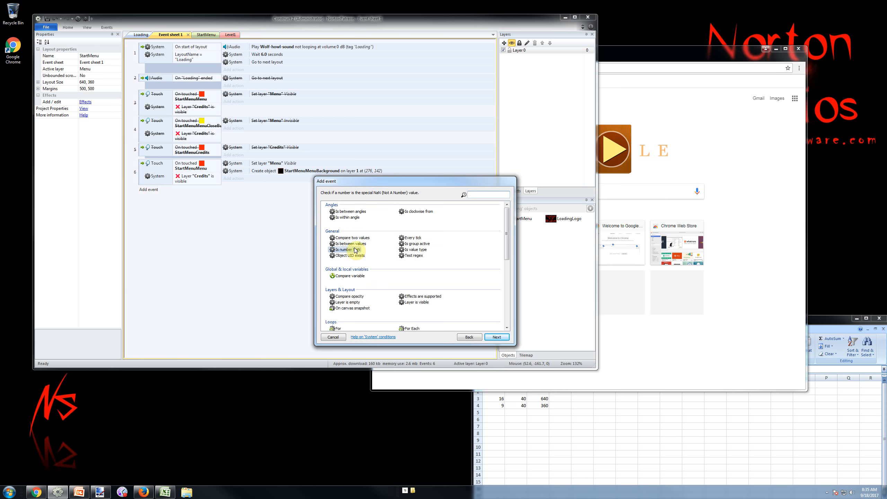
scroll(363, 273, "down", 3)
scroll(364, 296, "up", 3)
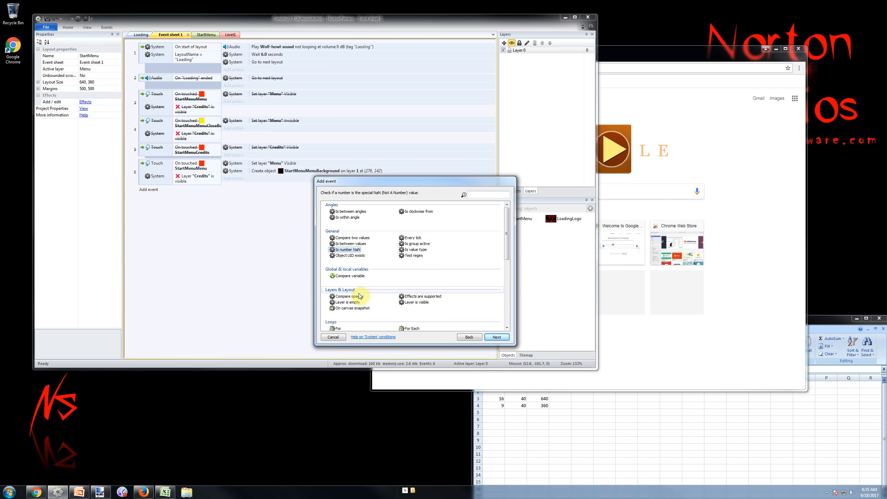
scroll(410, 299, "down", 4)
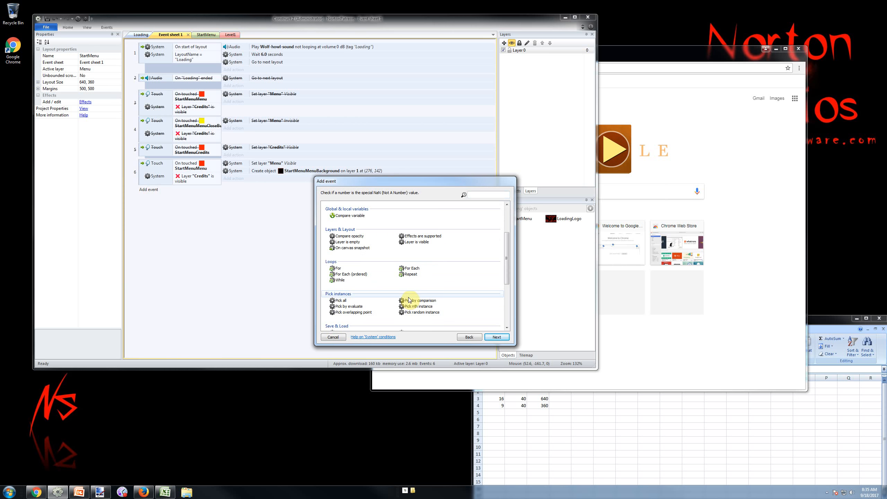
scroll(398, 278, "down", 2)
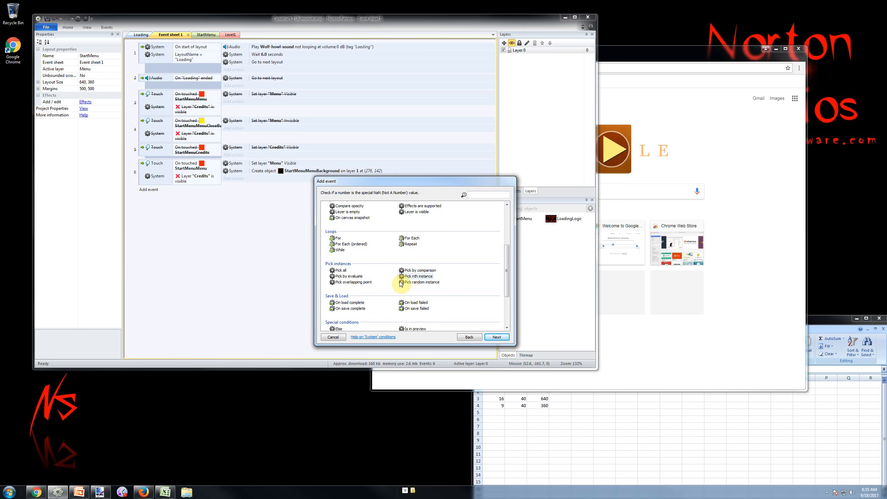
scroll(411, 291, "down", 2)
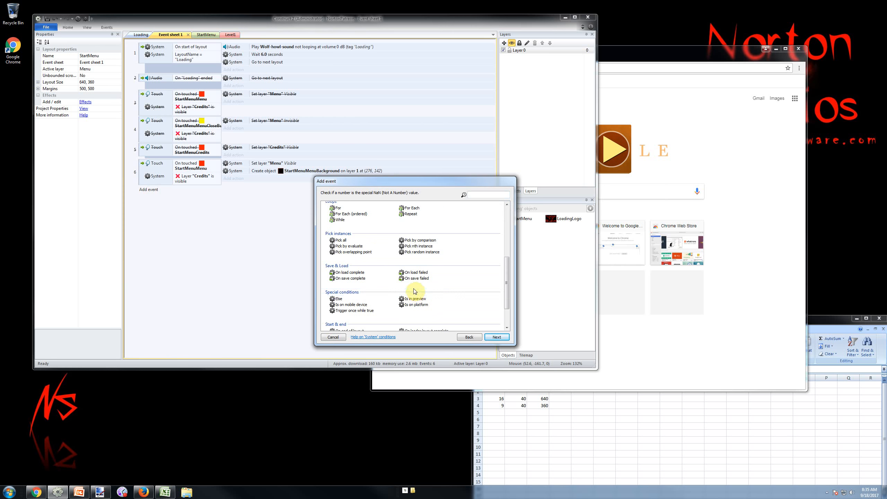
scroll(416, 295, "down", 2)
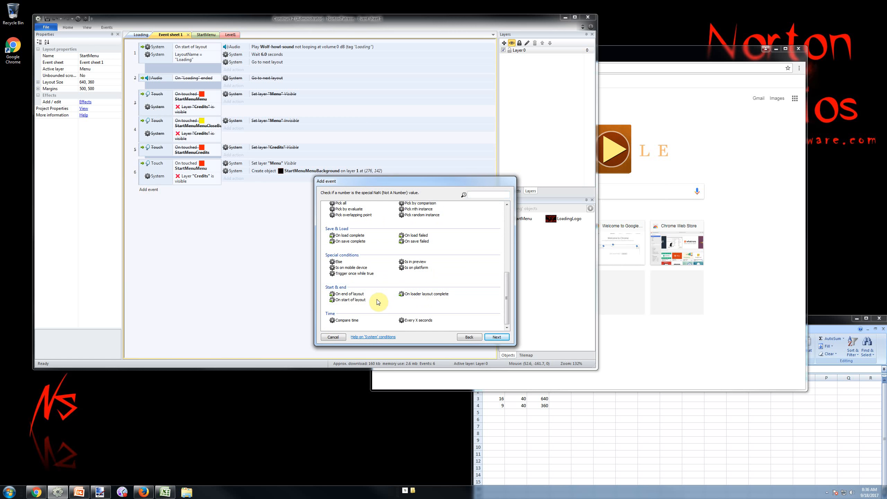
left_click(358, 302)
double_click(358, 303)
Step: Add a Destroy action for StartMenuMenuBackground to the new On start of layout event
left_click(233, 190)
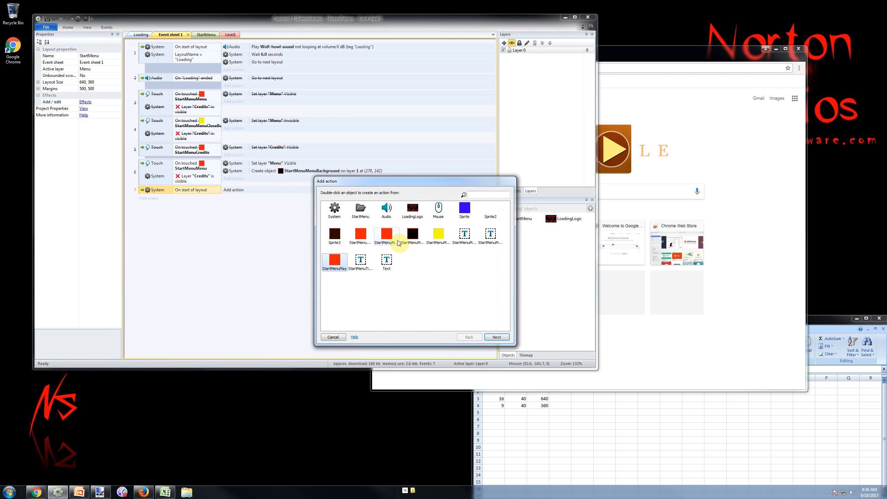
left_click(413, 237)
double_click(412, 237)
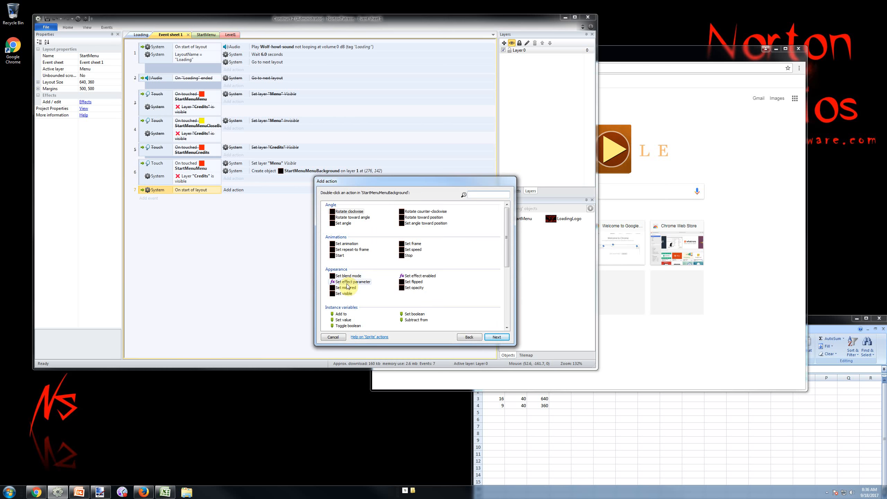
scroll(351, 290, "down", 3)
scroll(351, 290, "down", 1)
double_click(347, 270)
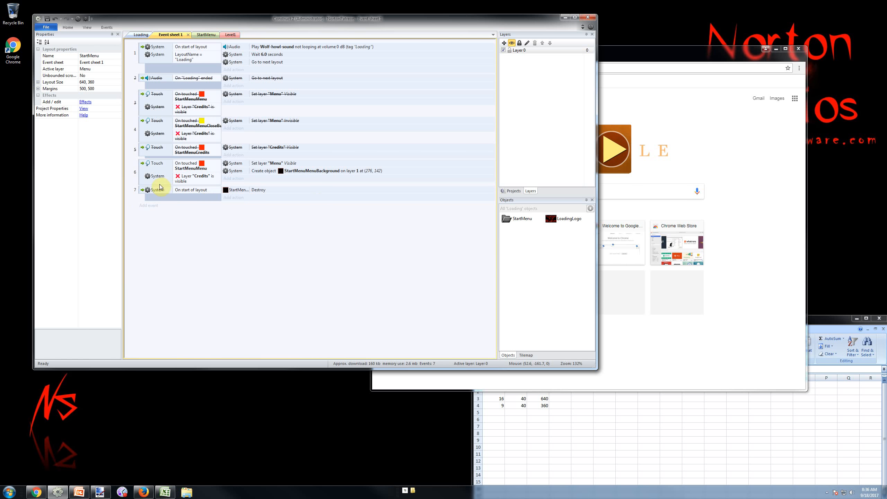
left_click(143, 193)
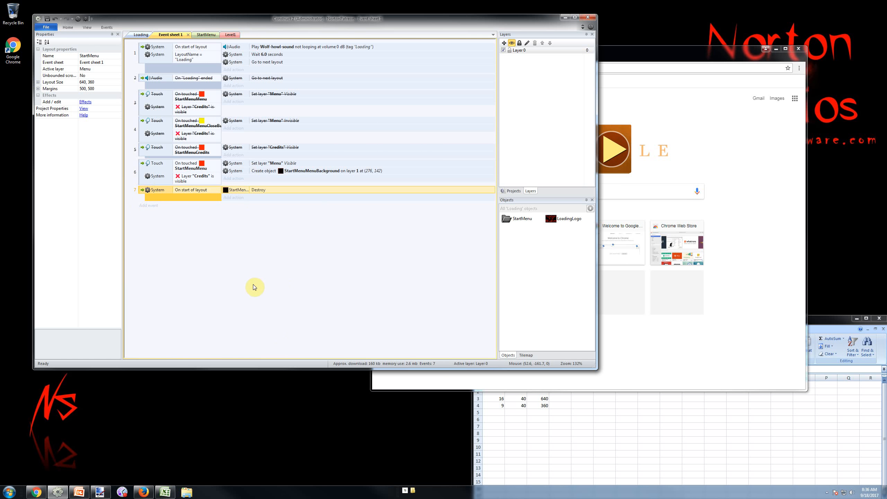
left_click(251, 259)
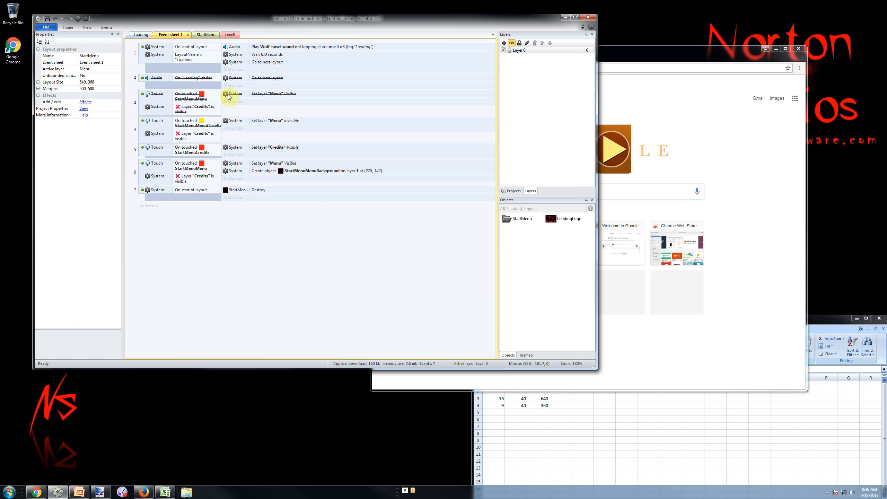
Step: Show the Background layer in the StartMenu layout editor, keeping the Menu layer shown as well
left_click(205, 35)
left_click(504, 57)
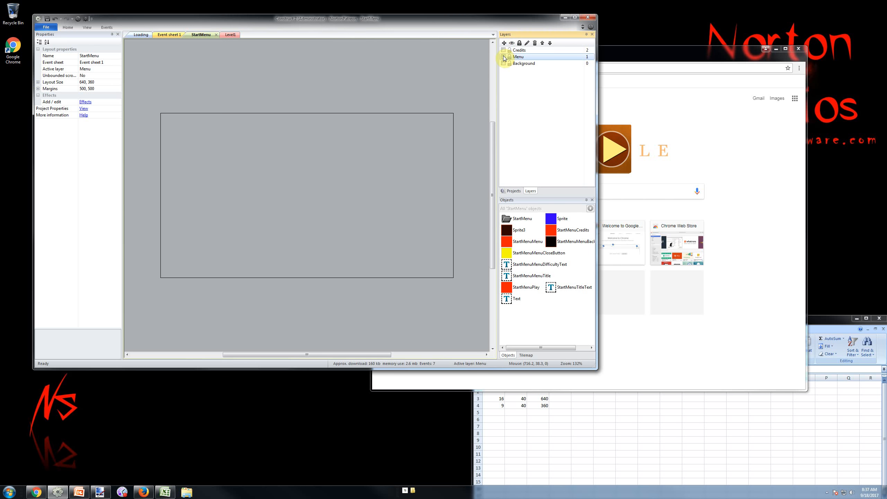
left_click(504, 64)
left_click(503, 56)
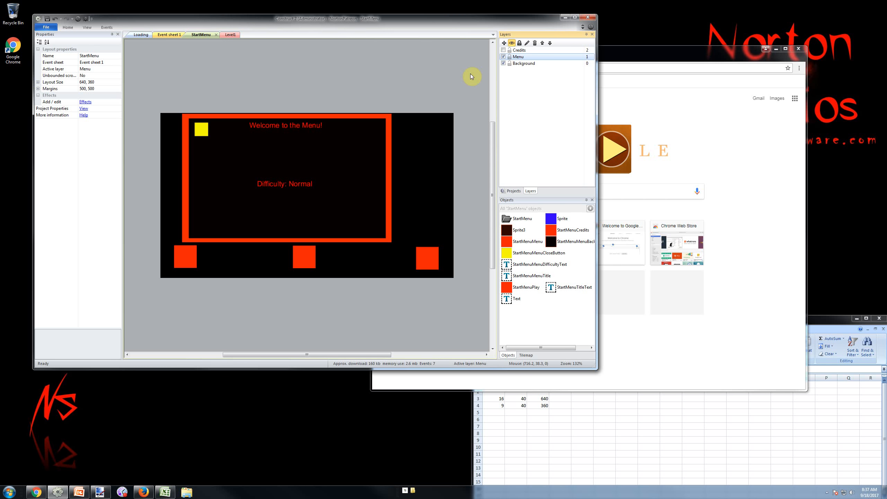
Step: View the Loading layout, then toggle the bookmark on the On start of layout event that destroys the menu background
left_click(141, 35)
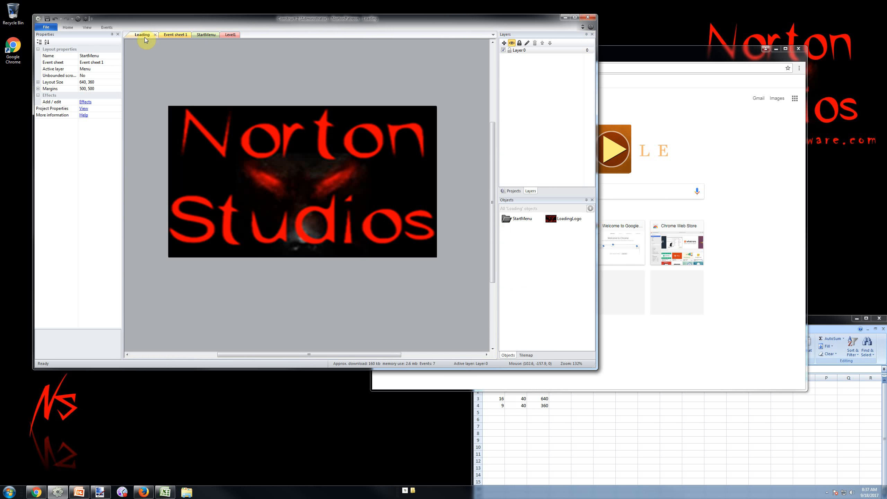
left_click(167, 35)
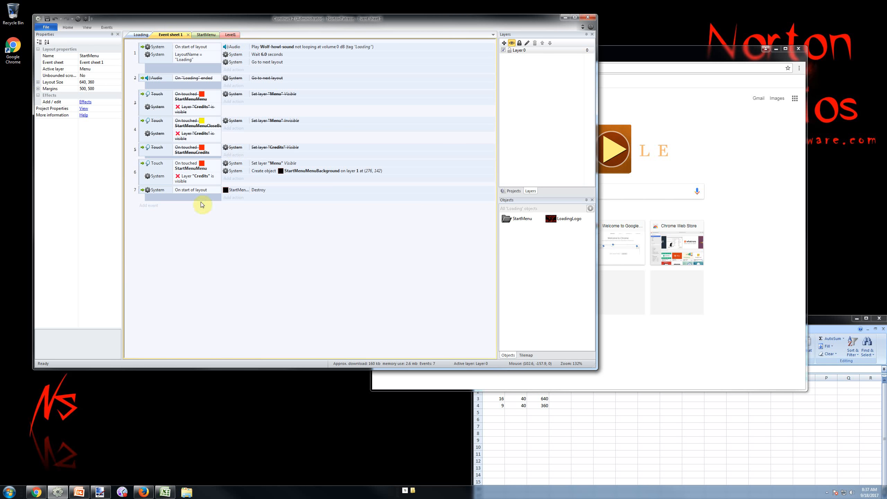
right_click(143, 191)
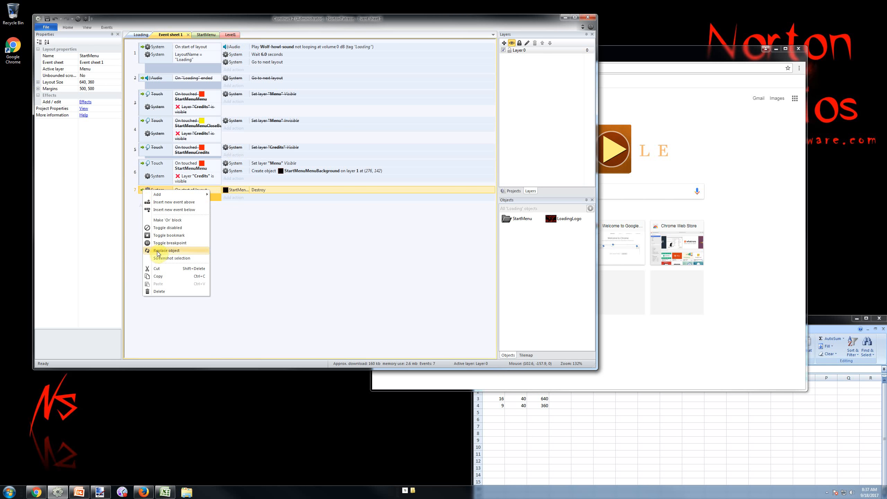
left_click(171, 235)
Step: Show the Credits layer in the StartMenu layout editor and select the Menu layer to display its properties
left_click(206, 34)
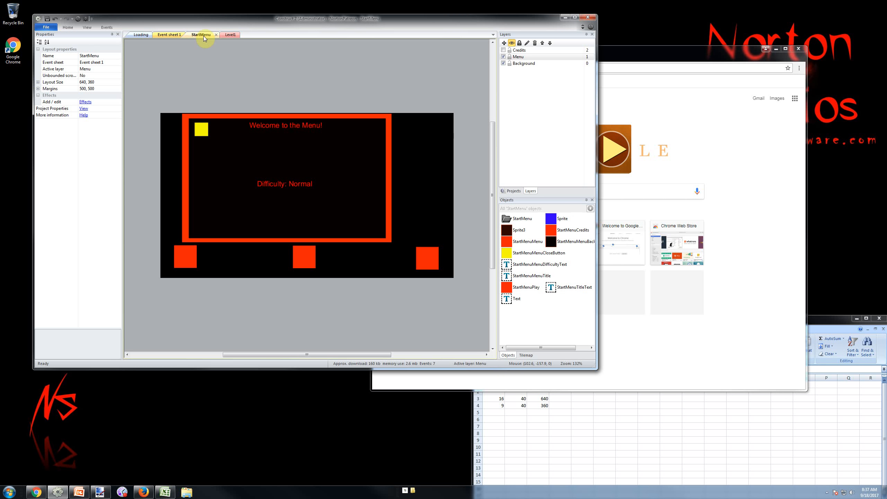
left_click(503, 51)
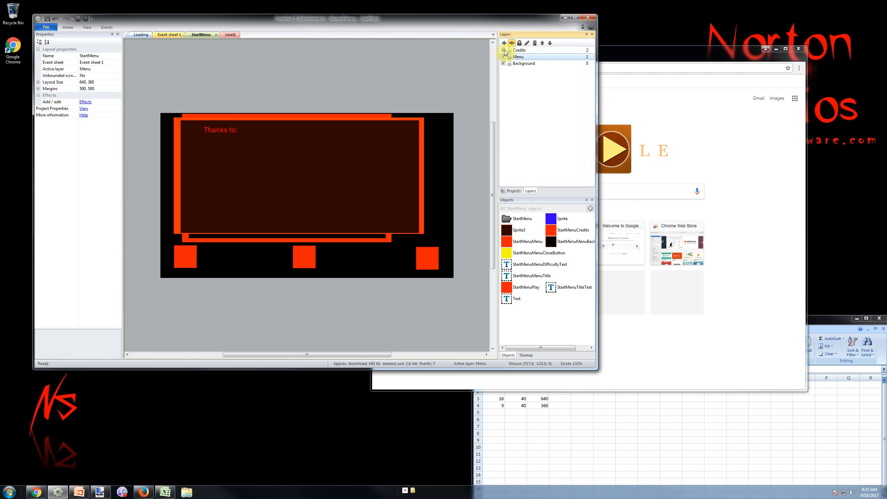
left_click(517, 56)
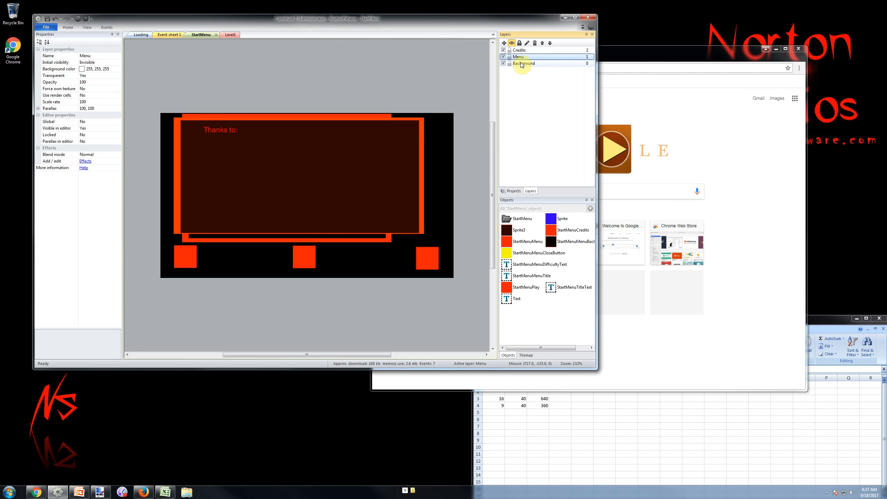
left_click(521, 65)
left_click(521, 58)
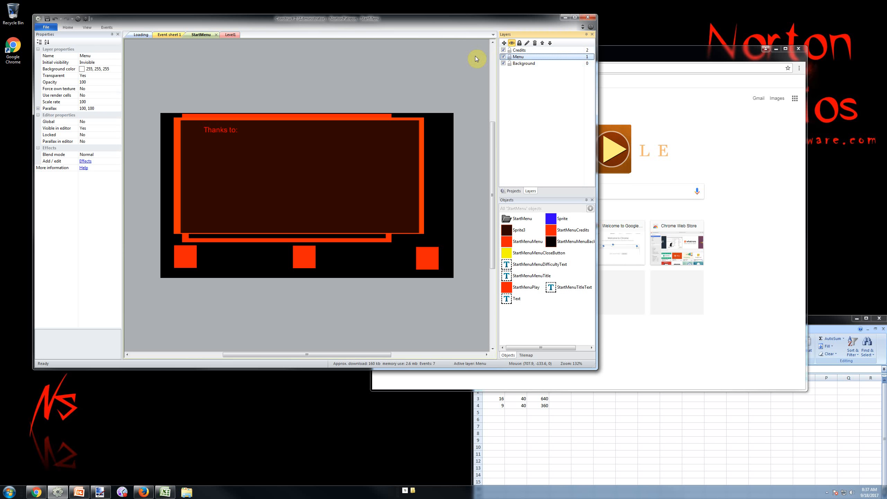
Step: Preview the StartMenu layout, touch the middle red square to open the menu background, and close the preview
left_click(517, 50)
left_click(518, 57)
left_click(243, 71)
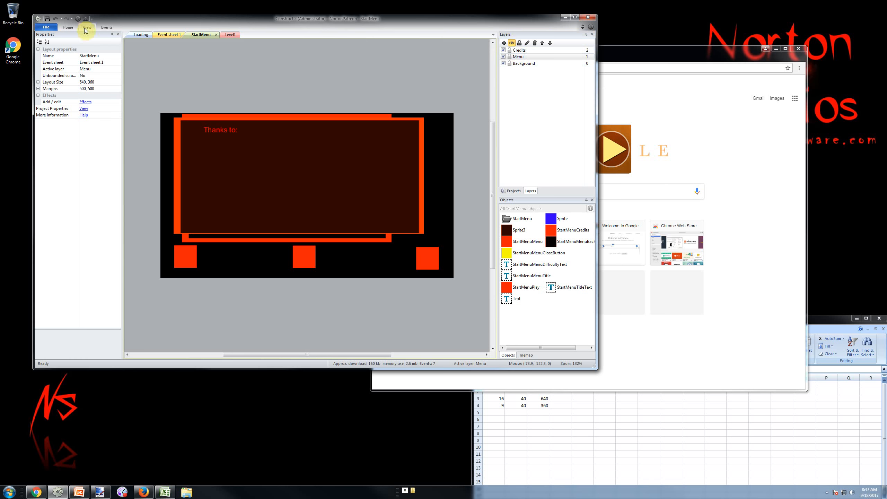
left_click(78, 18)
left_click(586, 328)
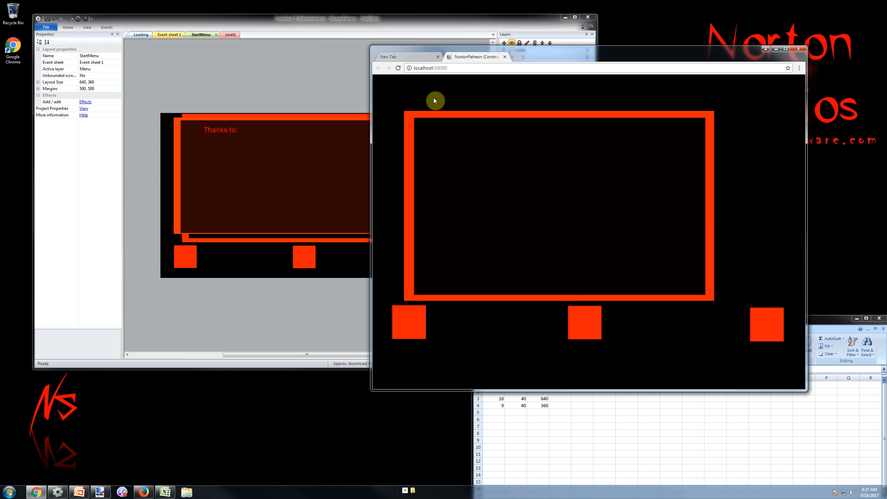
left_click(505, 57)
left_click(251, 81)
Step: Disable the active StartMenuMenu touch event that shows the Menu layer and creates StartMenuMenuBackground
left_click(140, 34)
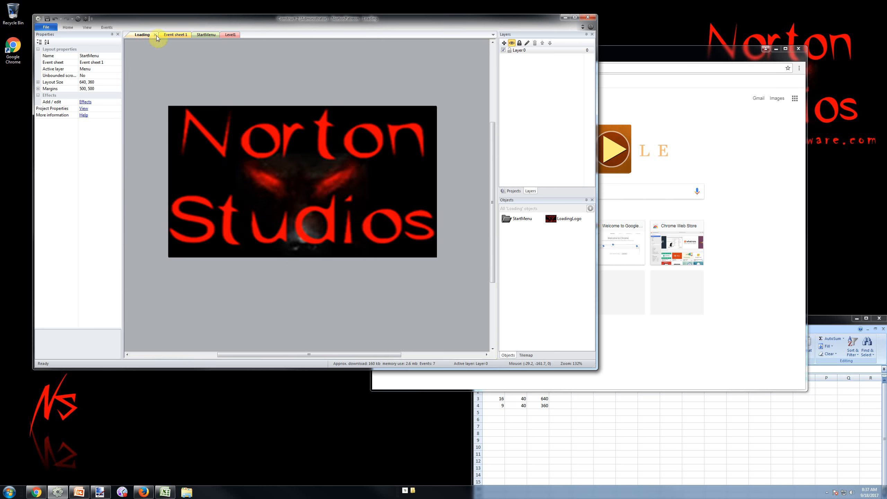
left_click(169, 35)
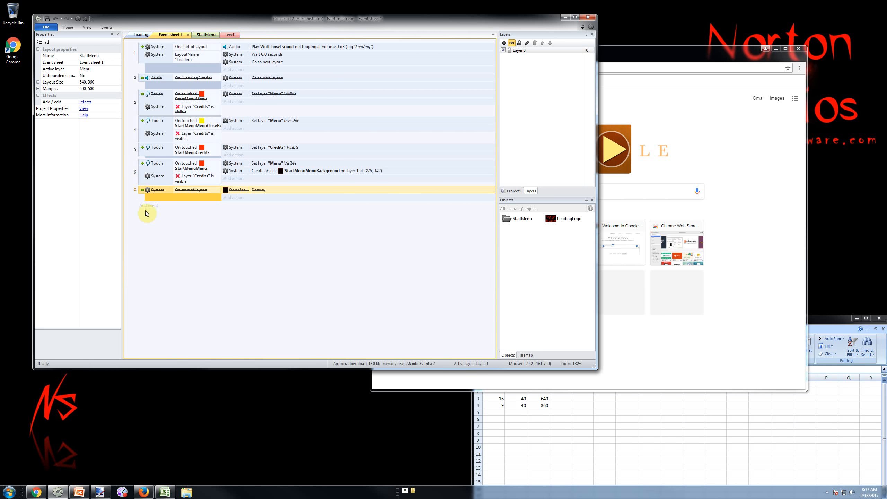
left_click(141, 171)
right_click(141, 171)
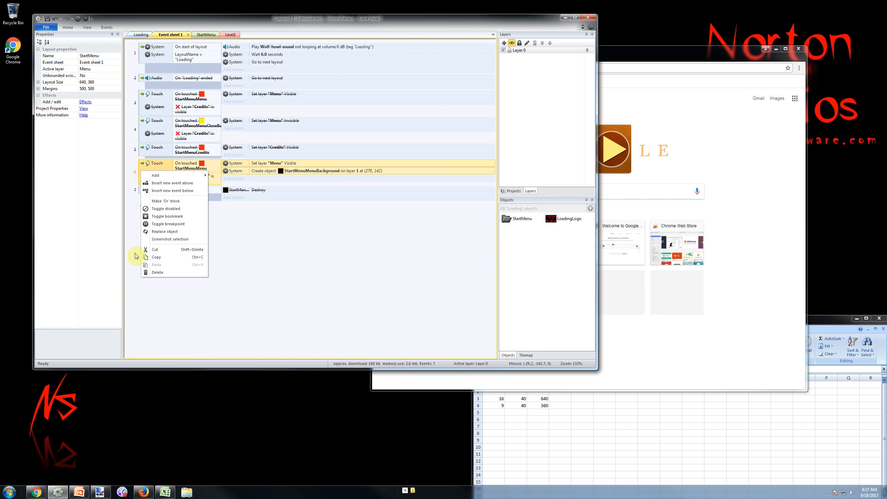
left_click(168, 212)
Step: Run a preview of the StartMenu layout with the touch event disabled, then close it
left_click(206, 35)
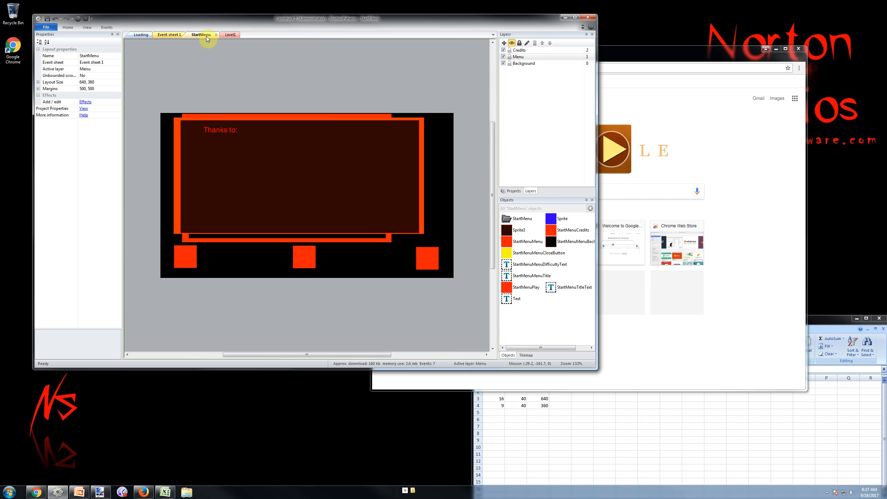
left_click(78, 20)
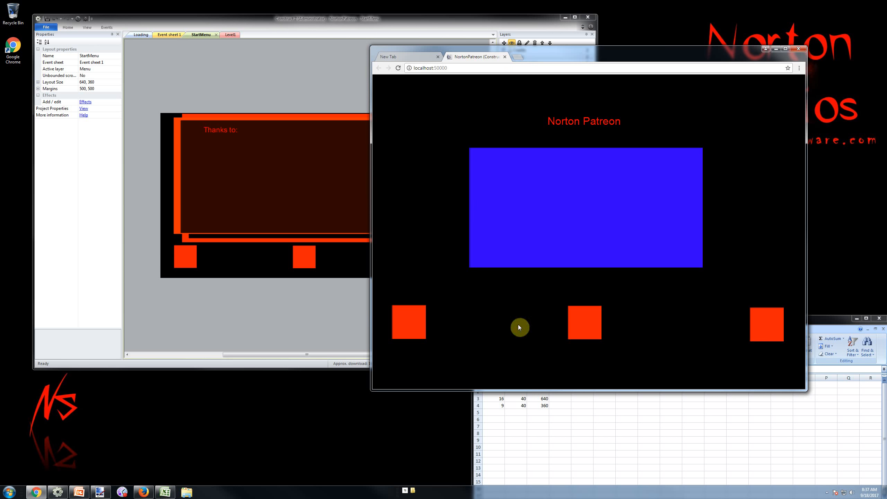
left_click(505, 57)
Step: Set the Menu layer's initial visibility to Visible in the StartMenu layout
left_click(520, 58)
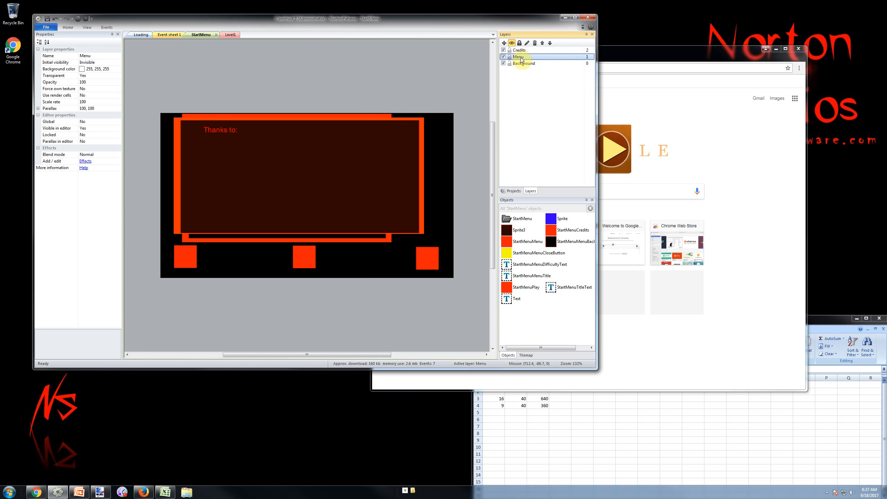
left_click(117, 63)
left_click(101, 69)
left_click(140, 75)
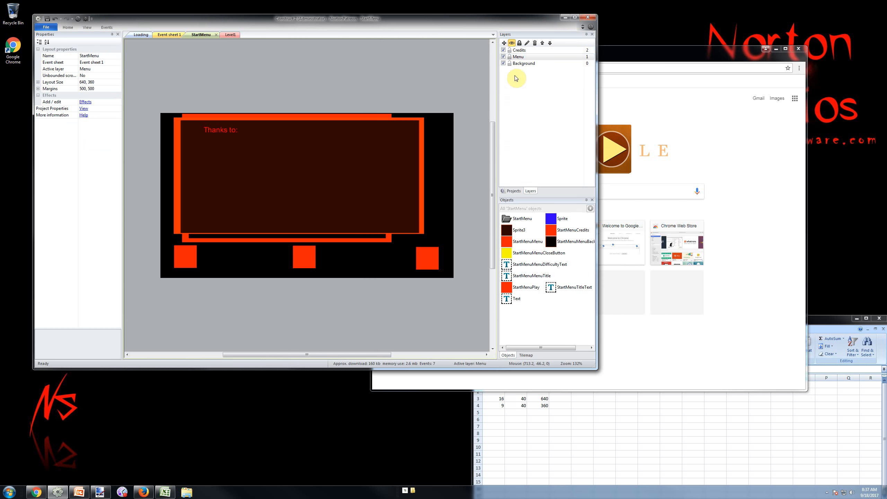
Step: Preview the StartMenu layout with the Menu layer initially visible, then close the preview
left_click(77, 19)
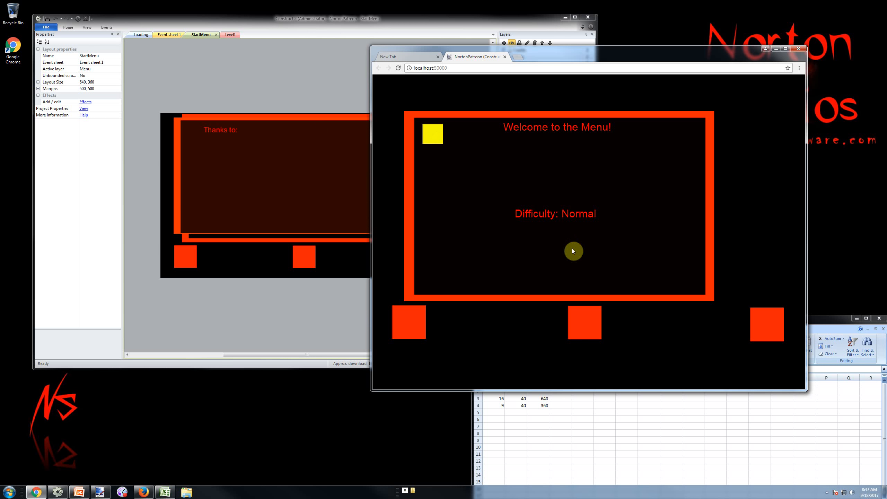
left_click(504, 57)
left_click(346, 89)
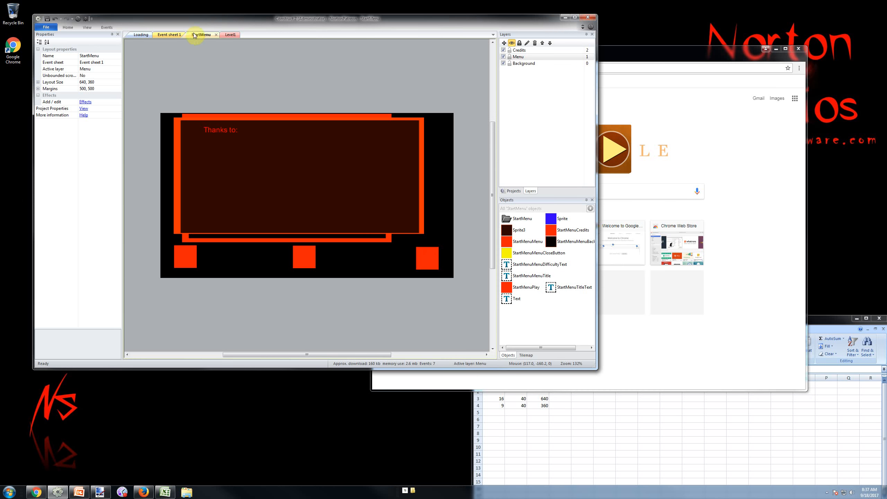
Step: Enable the On start of layout event that destroys StartMenuMenuBackground in Event sheet 1
left_click(171, 35)
right_click(141, 191)
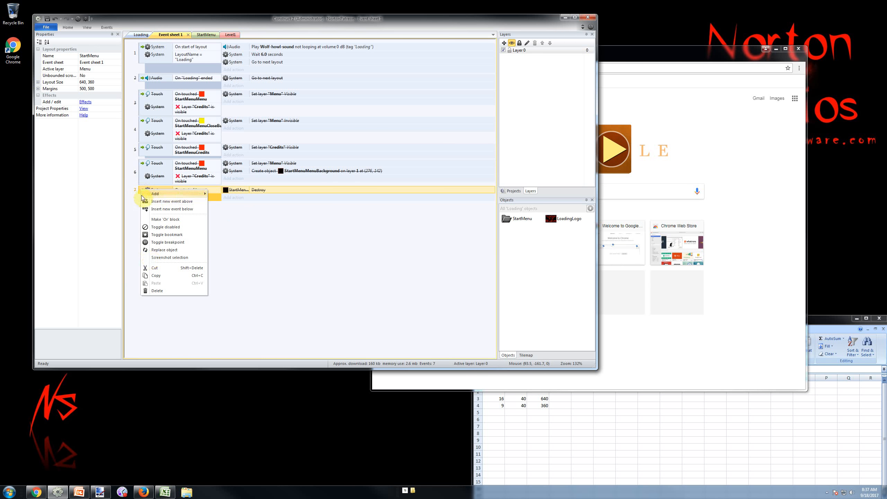
left_click(168, 228)
left_click(255, 252)
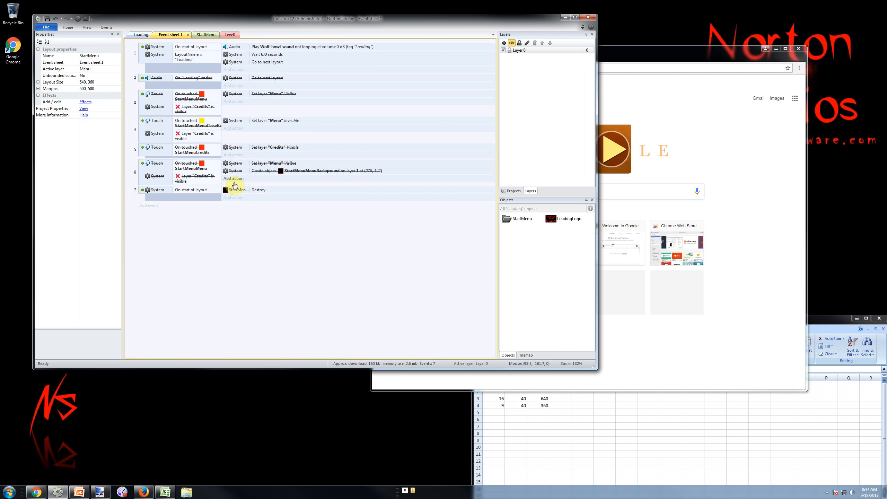
Step: Preview the StartMenu layout with the Destroy event active, then close the preview
left_click(207, 34)
left_click(78, 19)
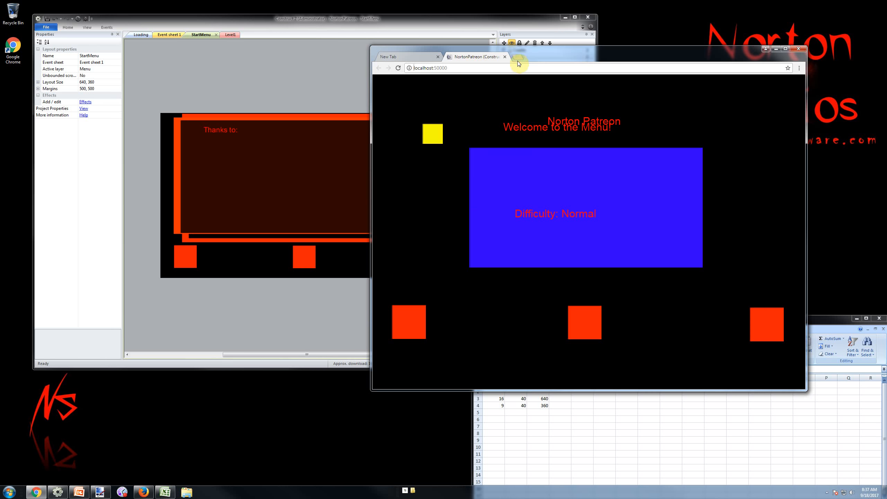
left_click(505, 57)
Step: Hide the Credits layer in the StartMenu layout editor, then preview the layout again and close the preview
left_click(287, 84)
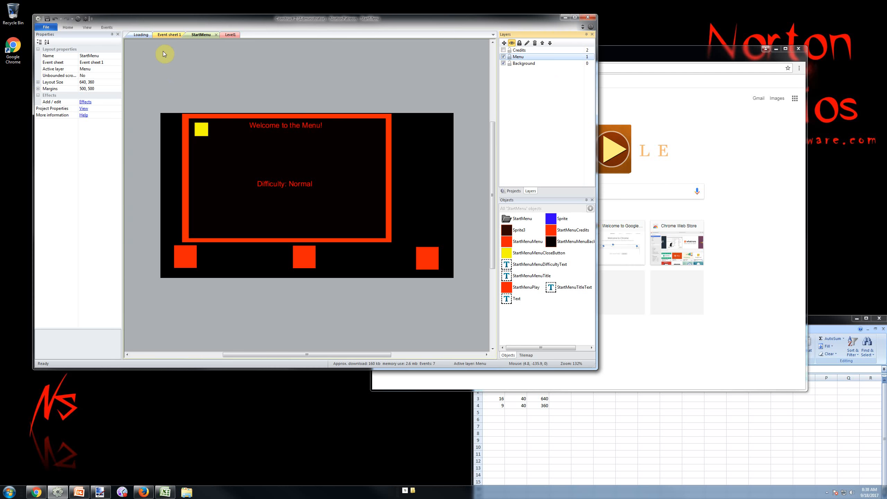
left_click(172, 35)
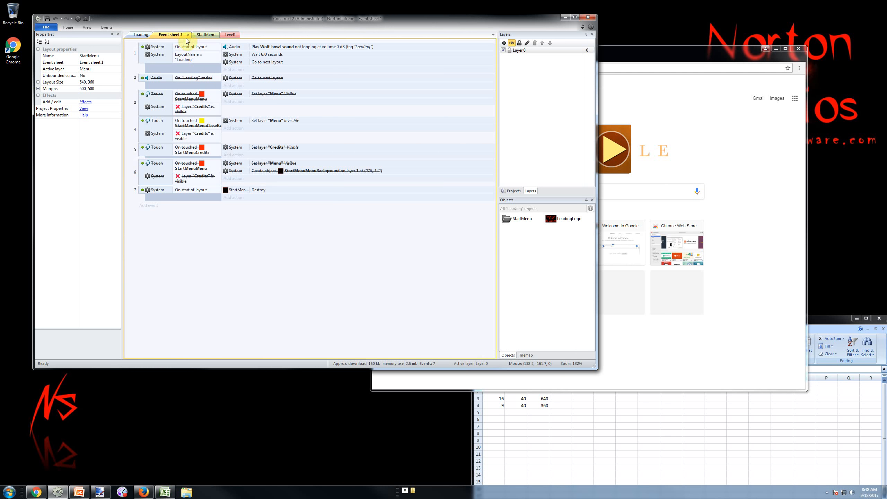
left_click(206, 35)
left_click(85, 19)
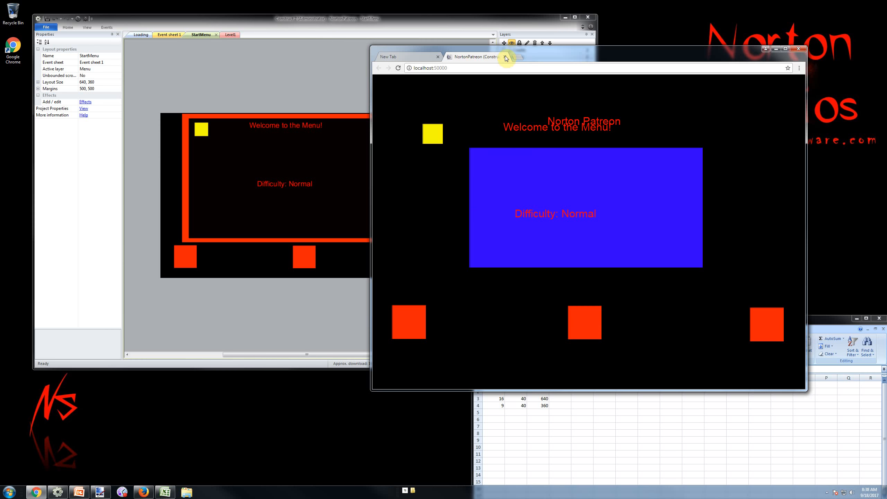
left_click(506, 56)
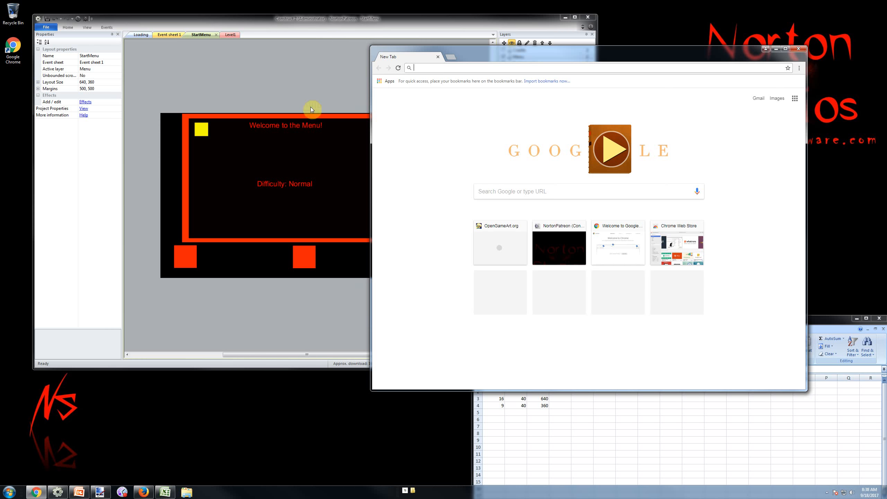
Step: Enable the StartMenuMenu touch event that shows the Menu layer and creates StartMenuMenuBackground on layer 1
left_click(170, 35)
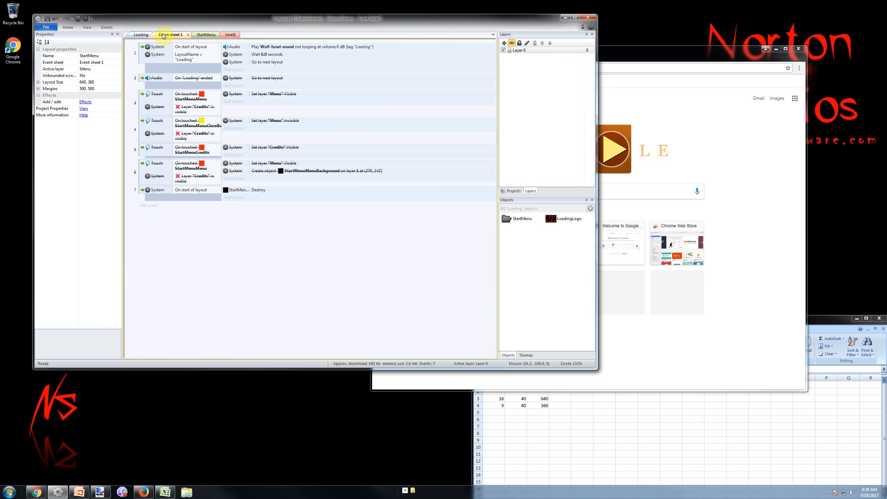
right_click(141, 172)
left_click(171, 210)
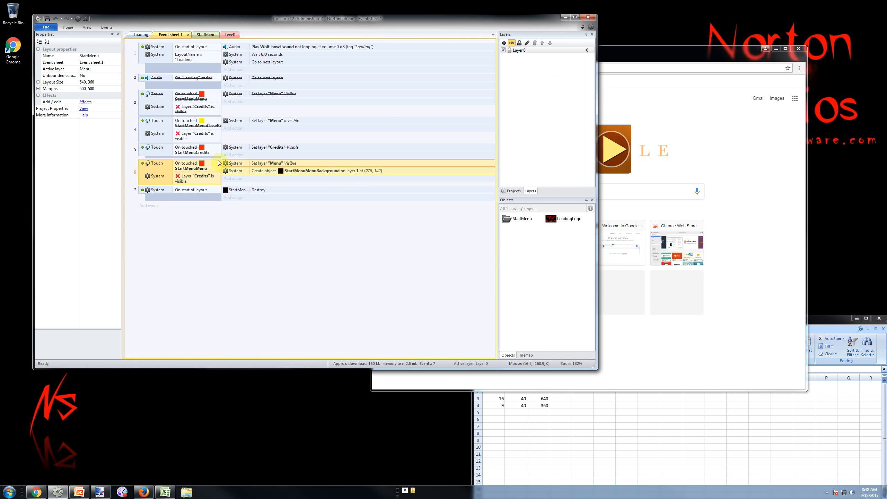
Step: Preview the StartMenu layout, touch the middle red square to create the menu background, and close the preview
left_click(207, 35)
left_click(79, 20)
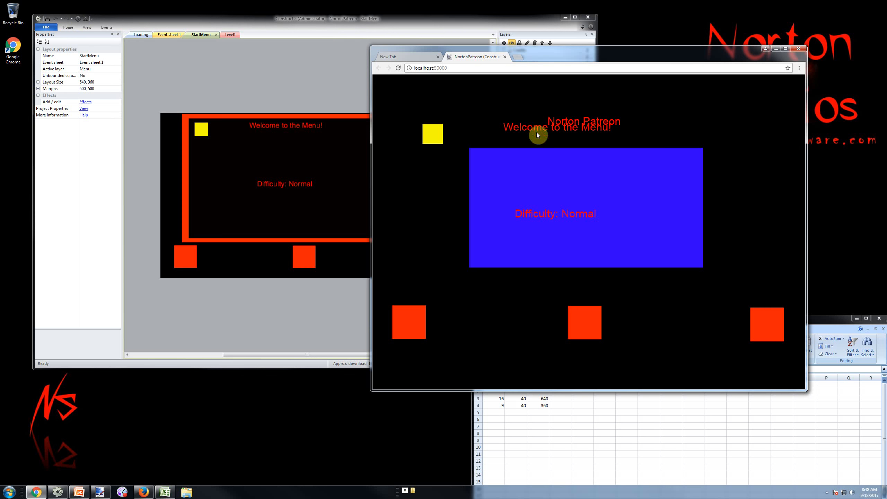
left_click(589, 327)
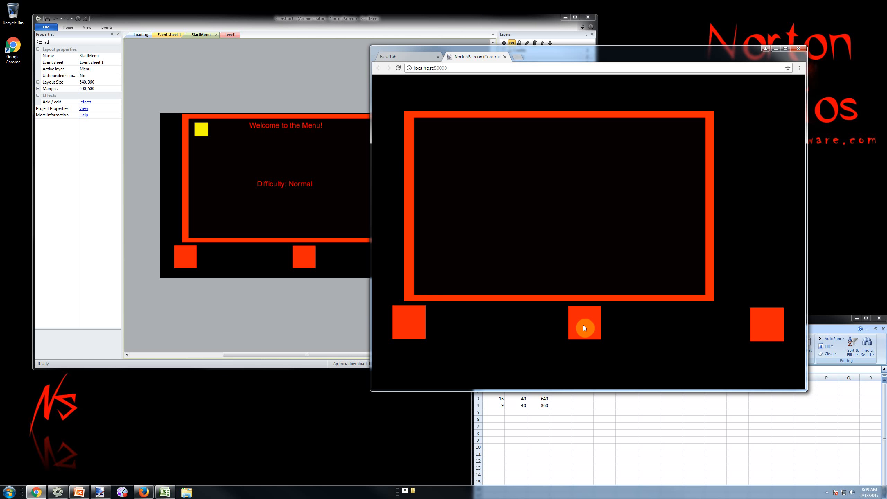
left_click(505, 56)
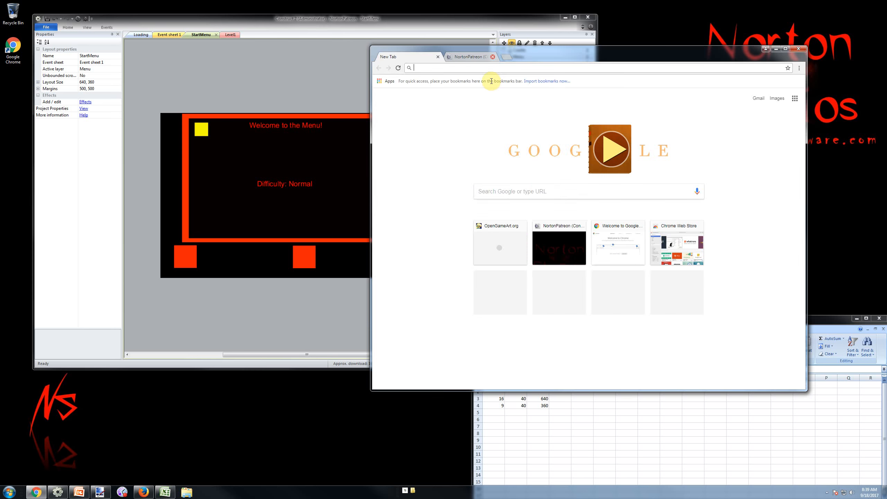
Step: Review the Loading layout and Event sheet 1, then return to the StartMenu layout
left_click(321, 19)
left_click(141, 35)
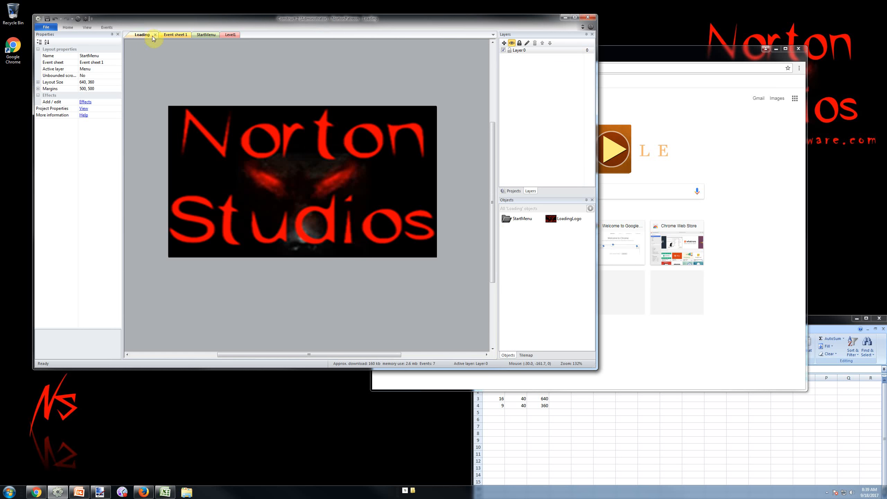
left_click(169, 35)
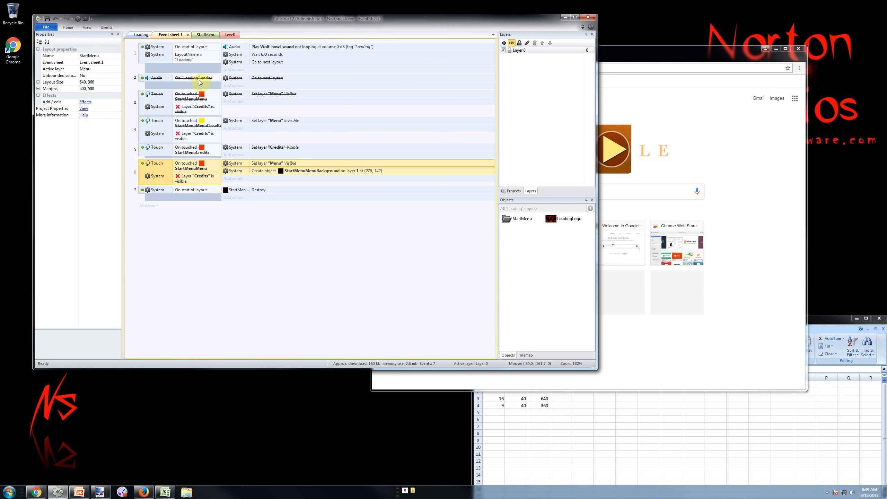
left_click(204, 35)
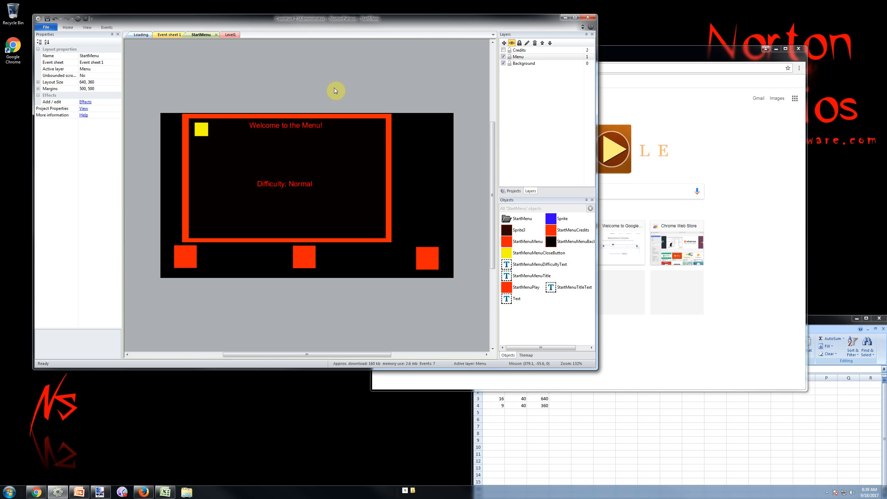
left_click(827, 494)
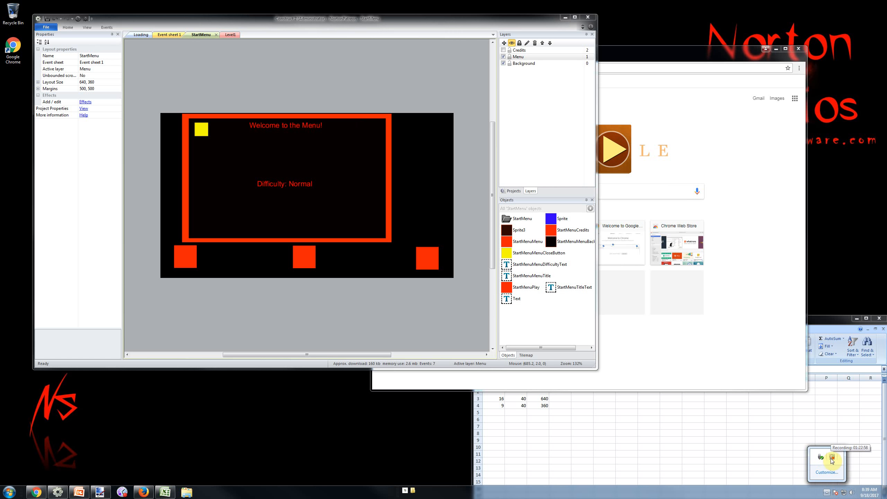
left_click(182, 18)
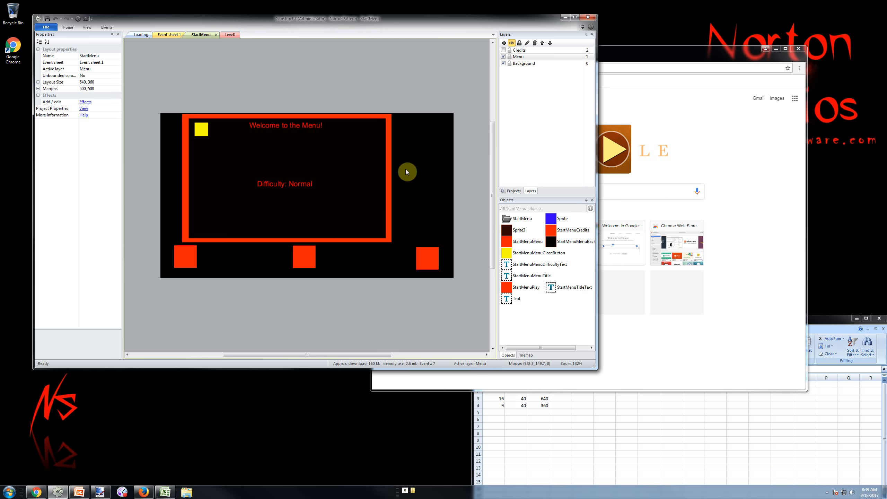
Step: Show the NortonPatreon project tree, view the Level1 layout, and return to the StartMenu layout
left_click(514, 191)
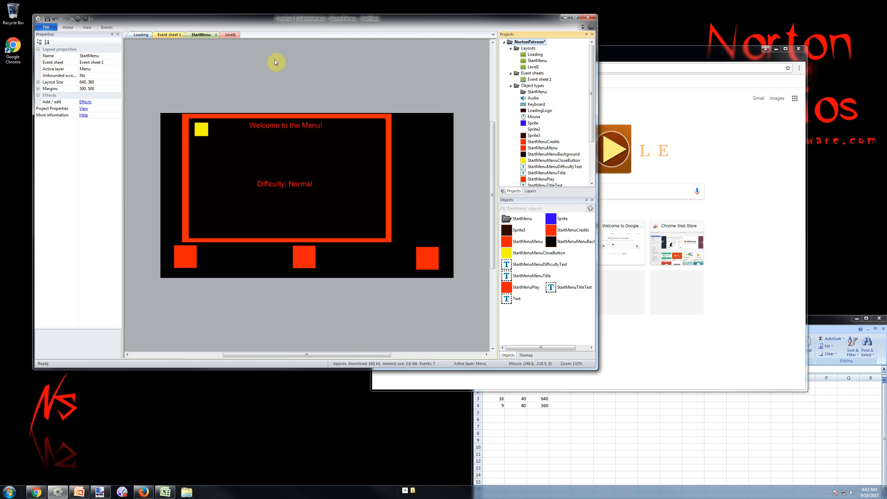
left_click(228, 36)
left_click(200, 35)
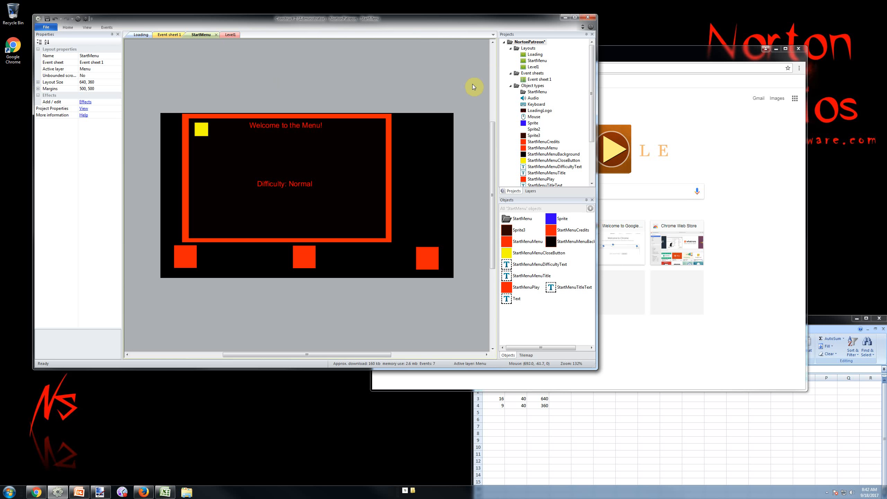
Step: Bring the Excel workbook Book1 forward and close it without saving the changes
left_click_drag(828, 324, 814, 264)
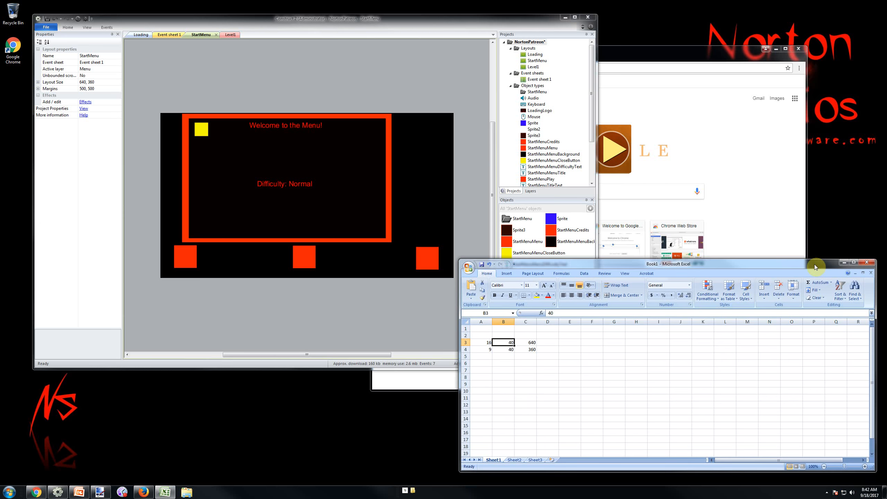
left_click(827, 493)
left_click(863, 263)
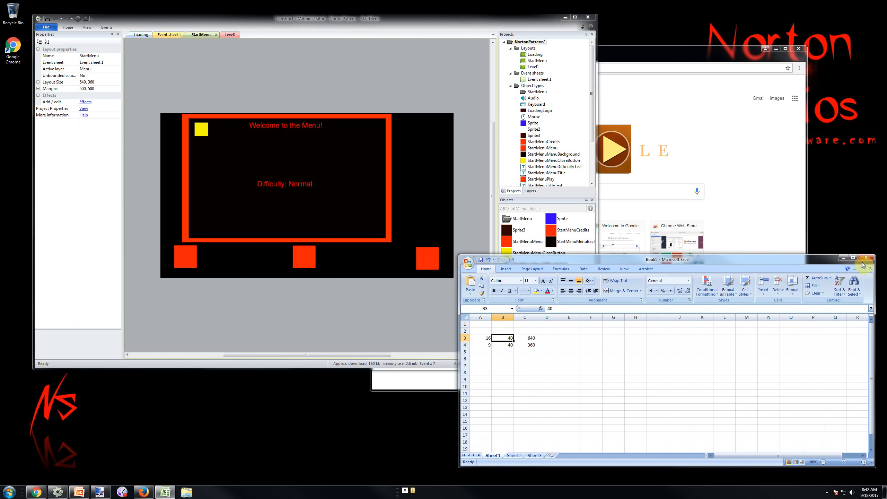
left_click(866, 258)
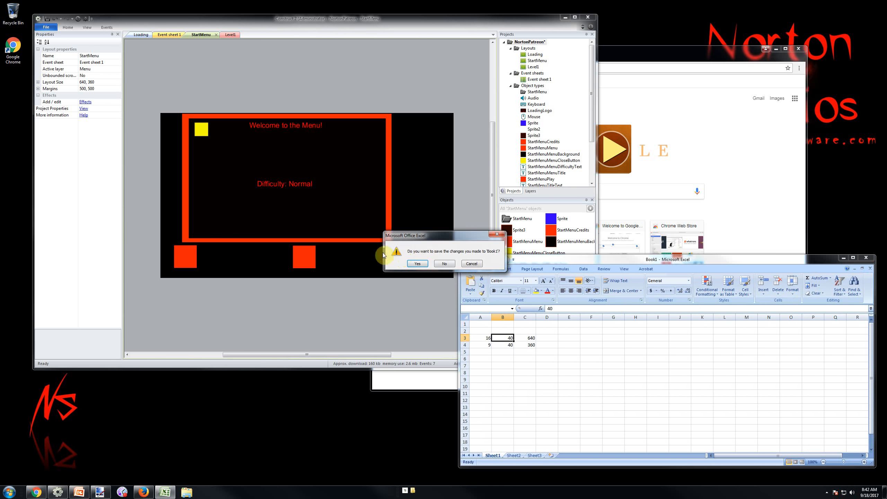
left_click(444, 263)
Step: Bring the Chrome window forward and close it
left_click(828, 493)
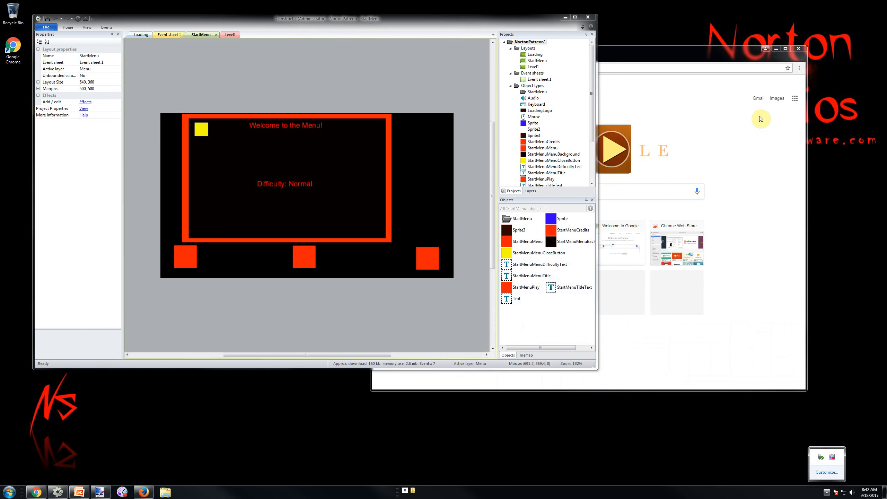
left_click_drag(746, 53, 704, 145)
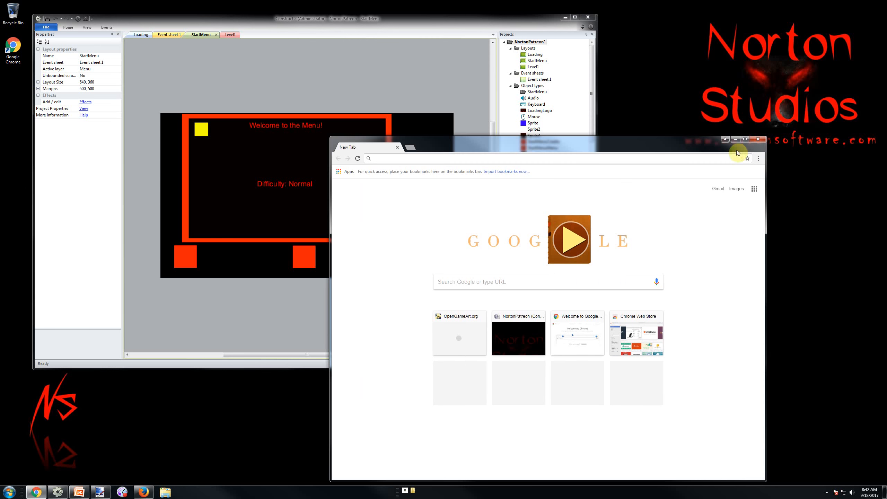
left_click(758, 142)
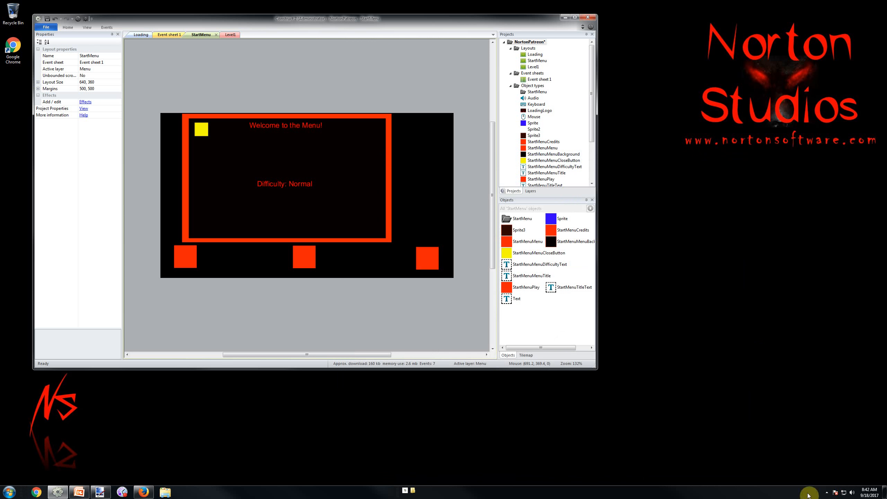
left_click(827, 493)
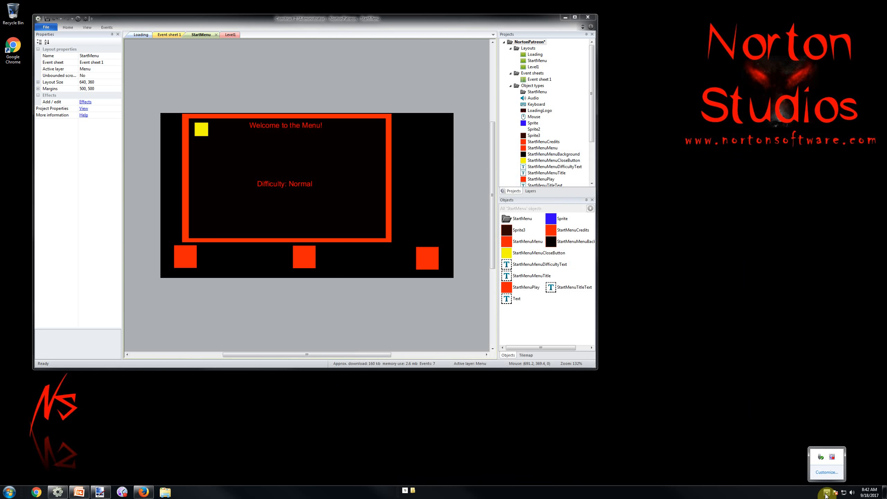